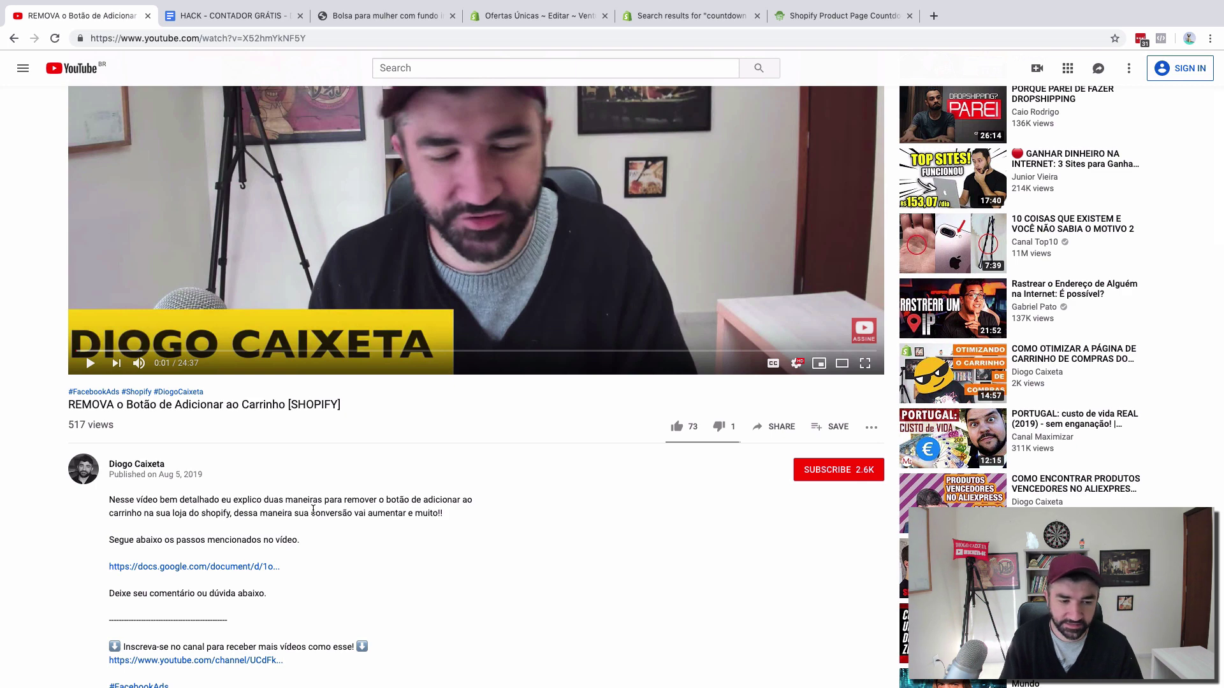
Open the document linked in the video description to view the add-to-cart removal instructions, and close it again
left_click(215, 569)
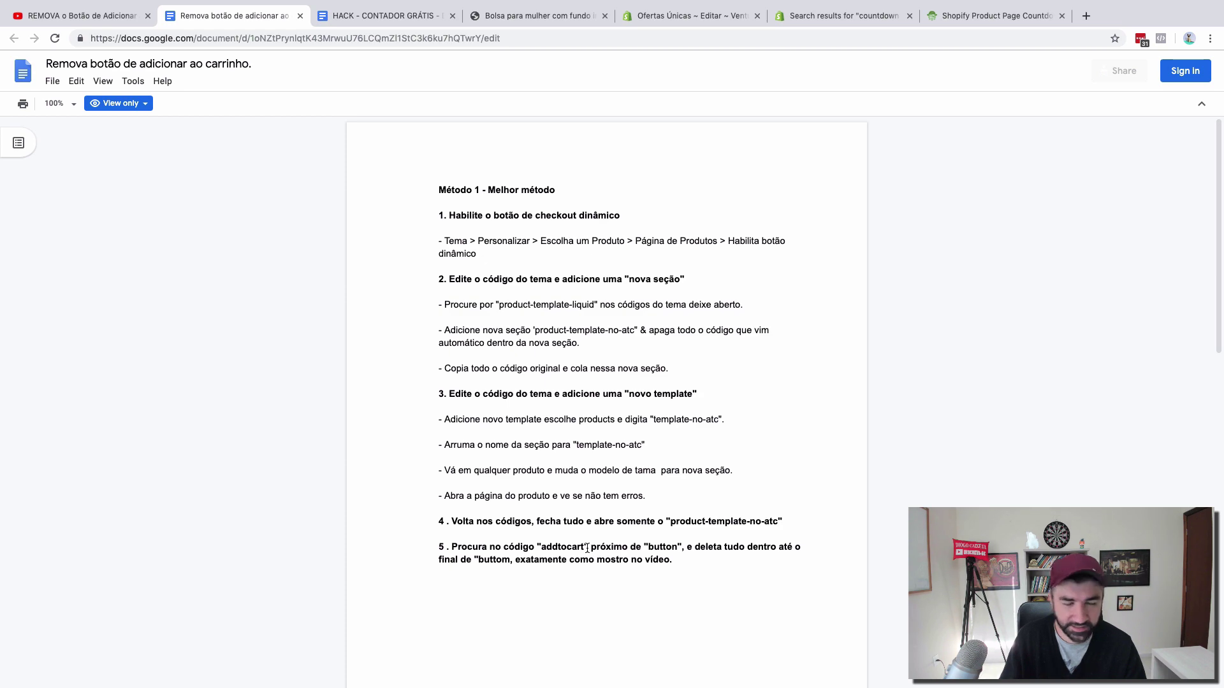
left_click(300, 16)
scroll(297, 188, "up", 1)
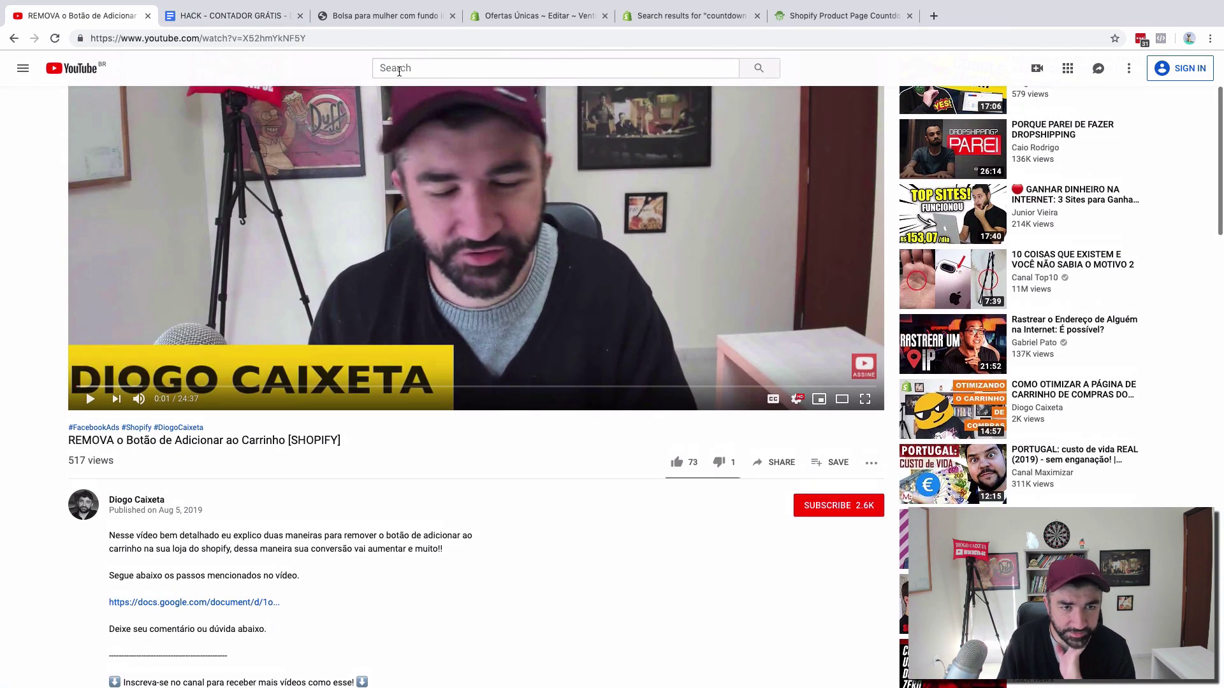
Review the countdown on the bag's product page and the steps in the HACK - CONTADOR GRÁTIS document
left_click(366, 11)
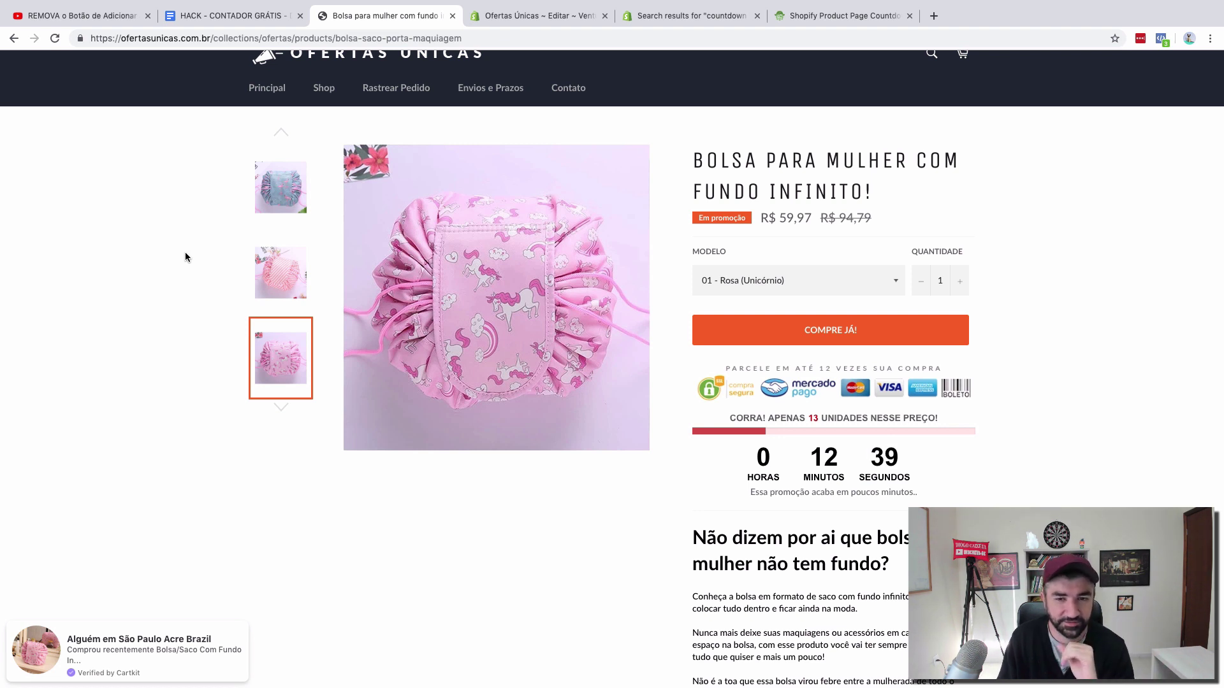
scroll(185, 256, "up", 1)
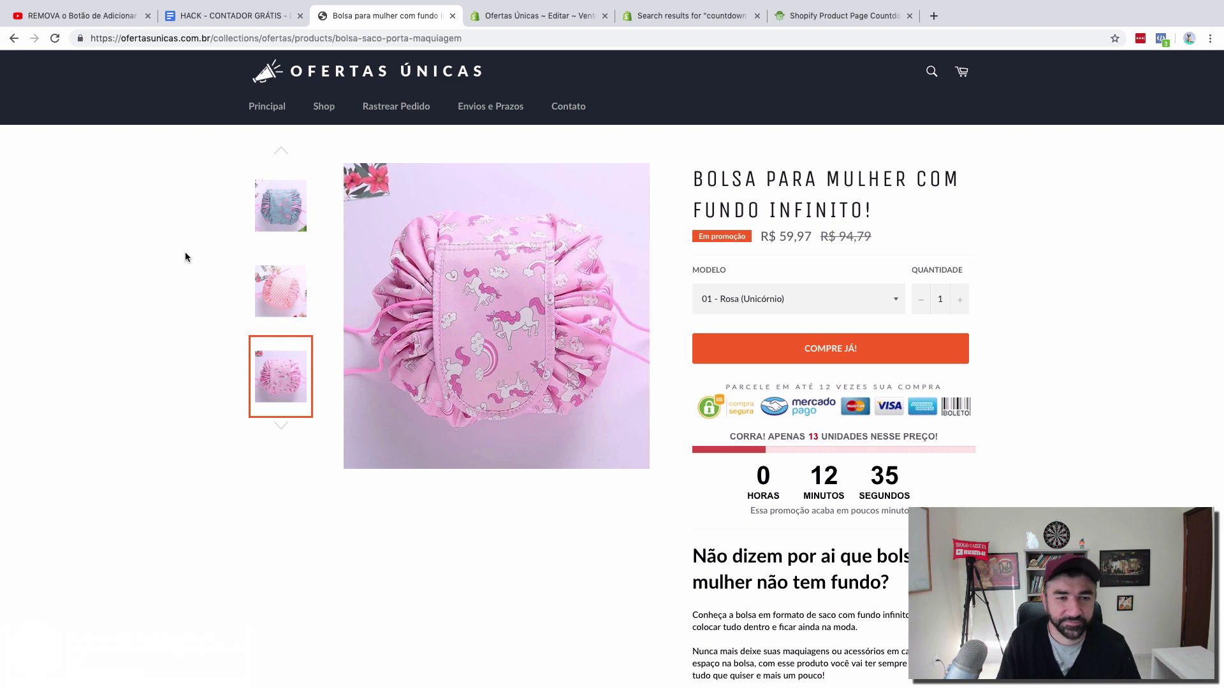
left_click(244, 16)
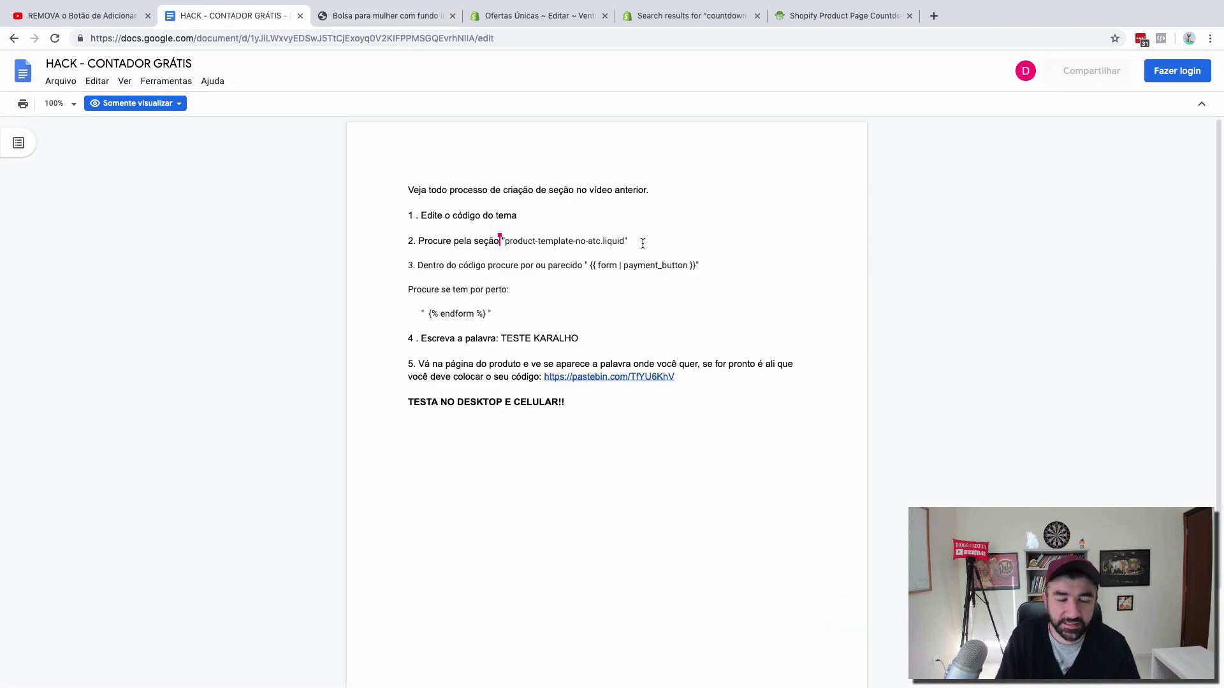
Go to the store's online shop themes in Shopify and open the active Venture theme's code for editing
left_click(513, 16)
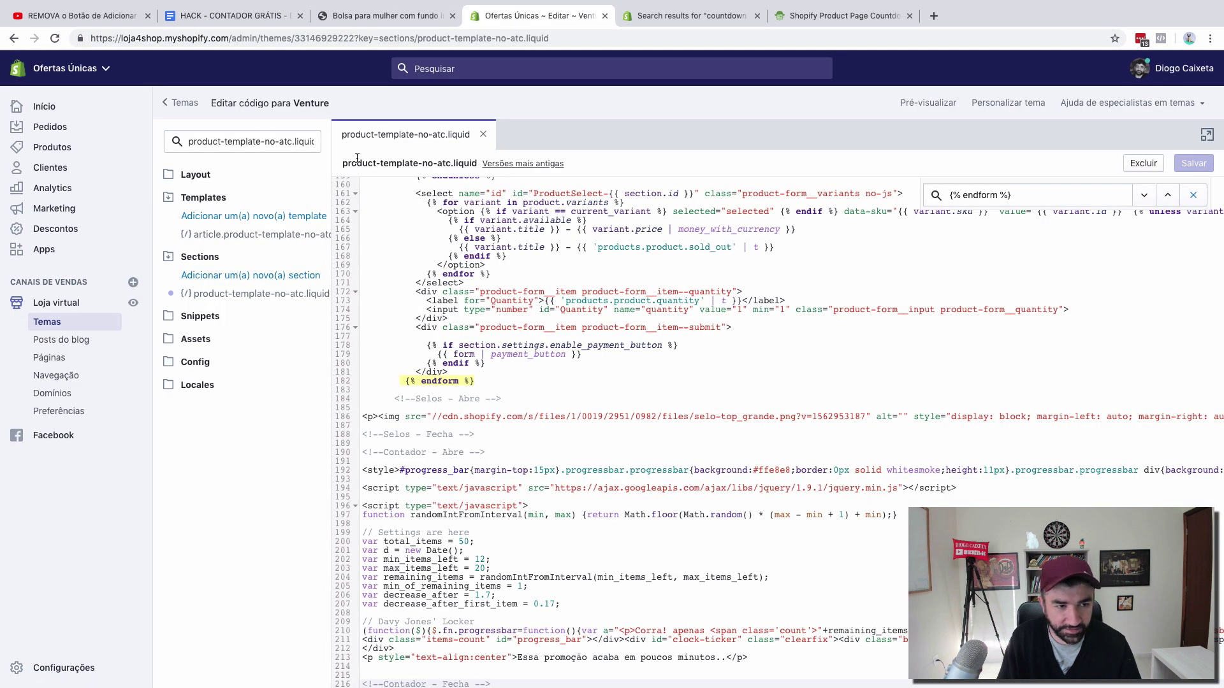
left_click(51, 103)
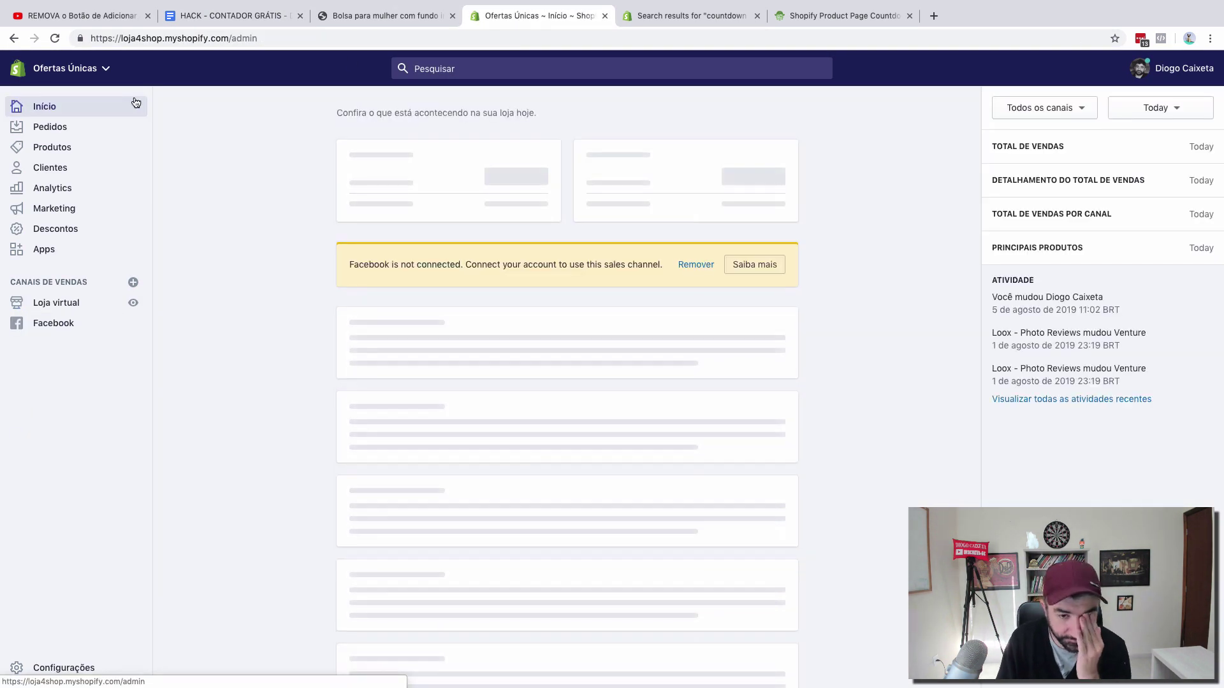
left_click(63, 305)
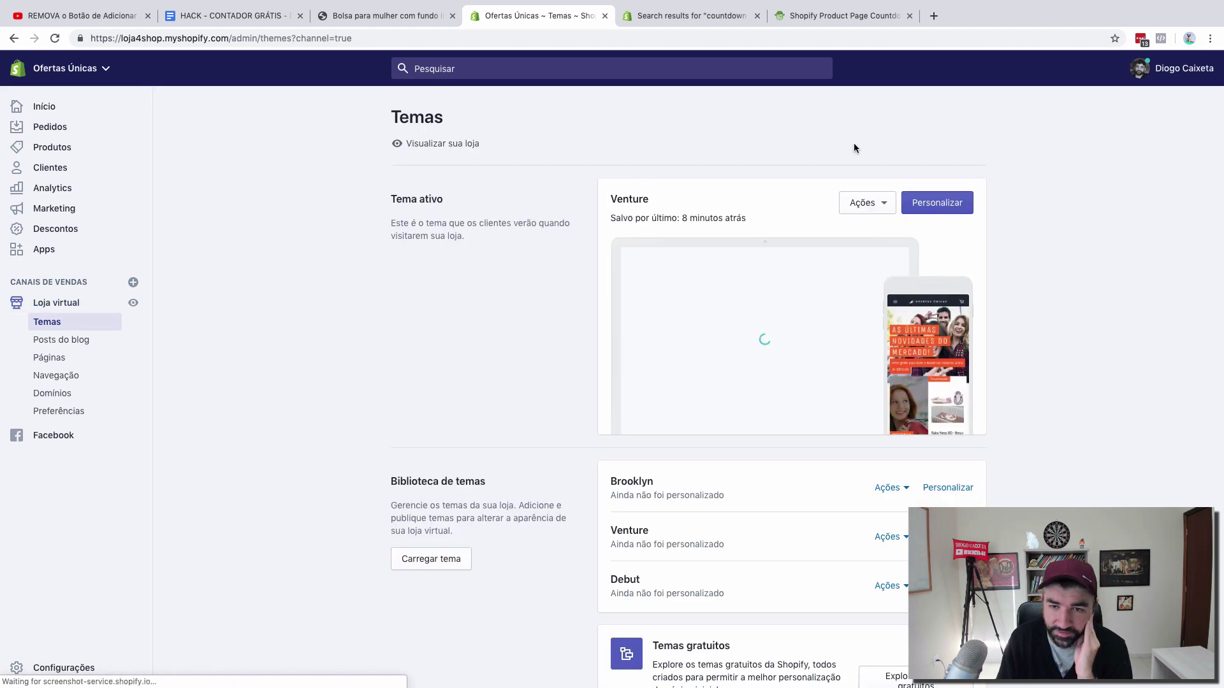
left_click(866, 203)
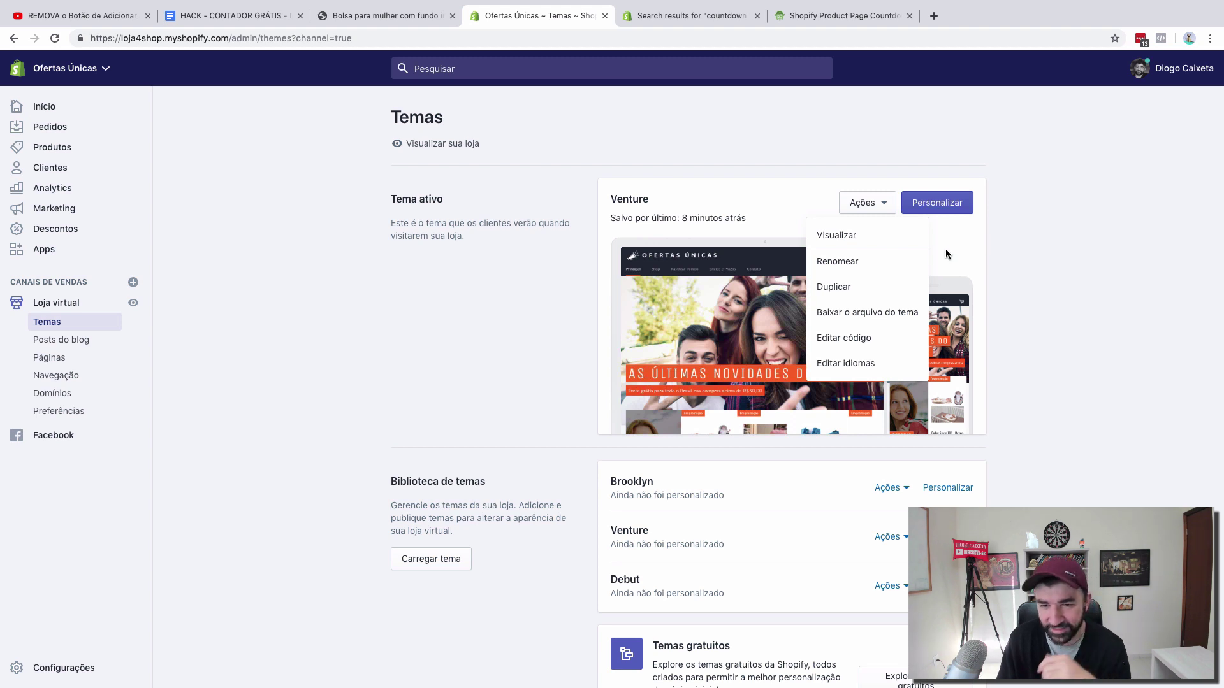
left_click(854, 339)
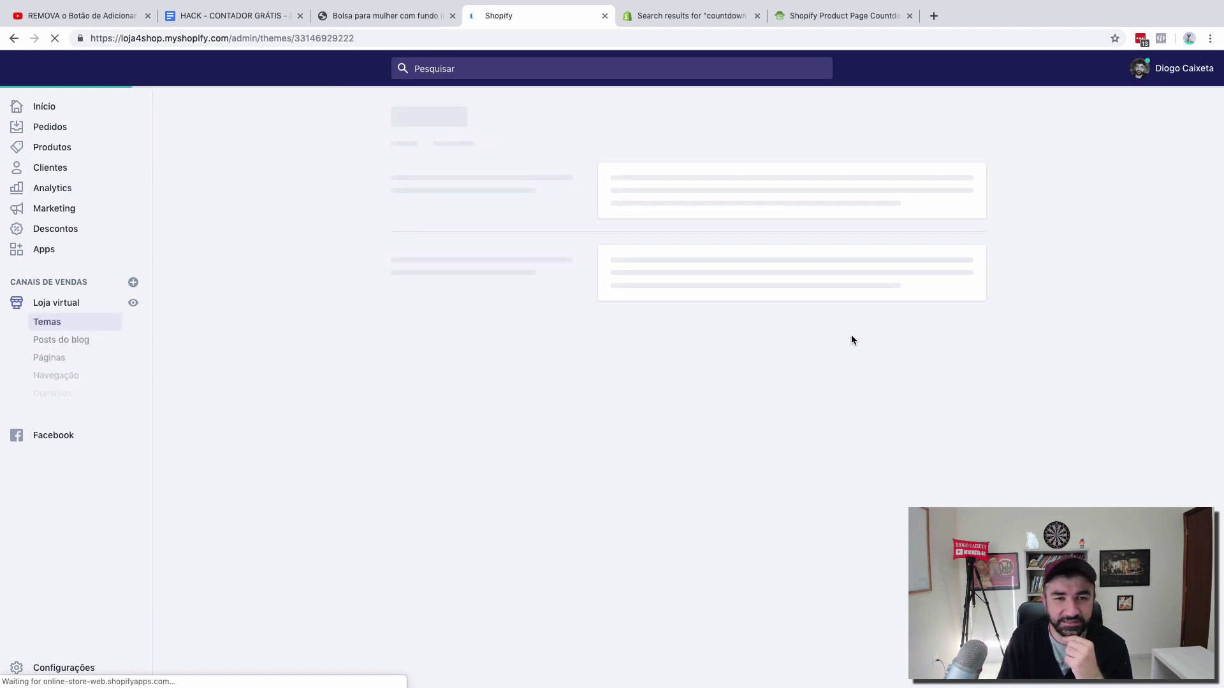
Copy the section name product-template-no-atc.liquid from the HACK - CONTADOR GRÁTIS document
left_click(240, 17)
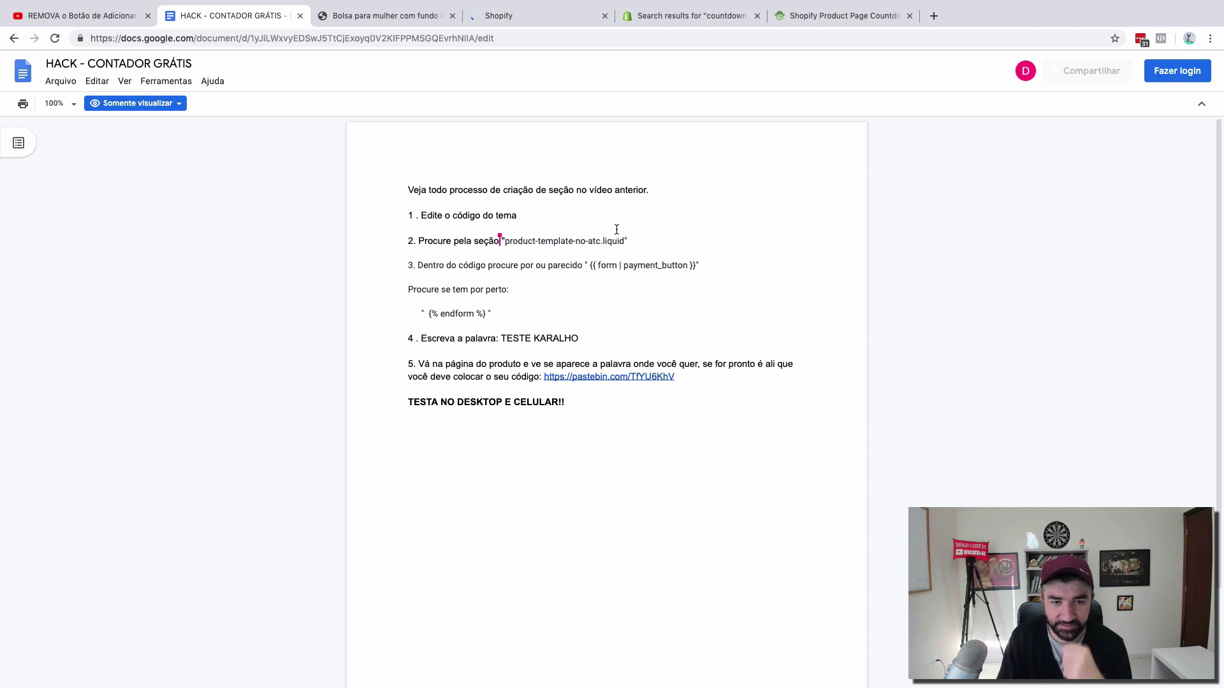
left_click_drag(623, 239, 504, 241)
key("ctrl+c")
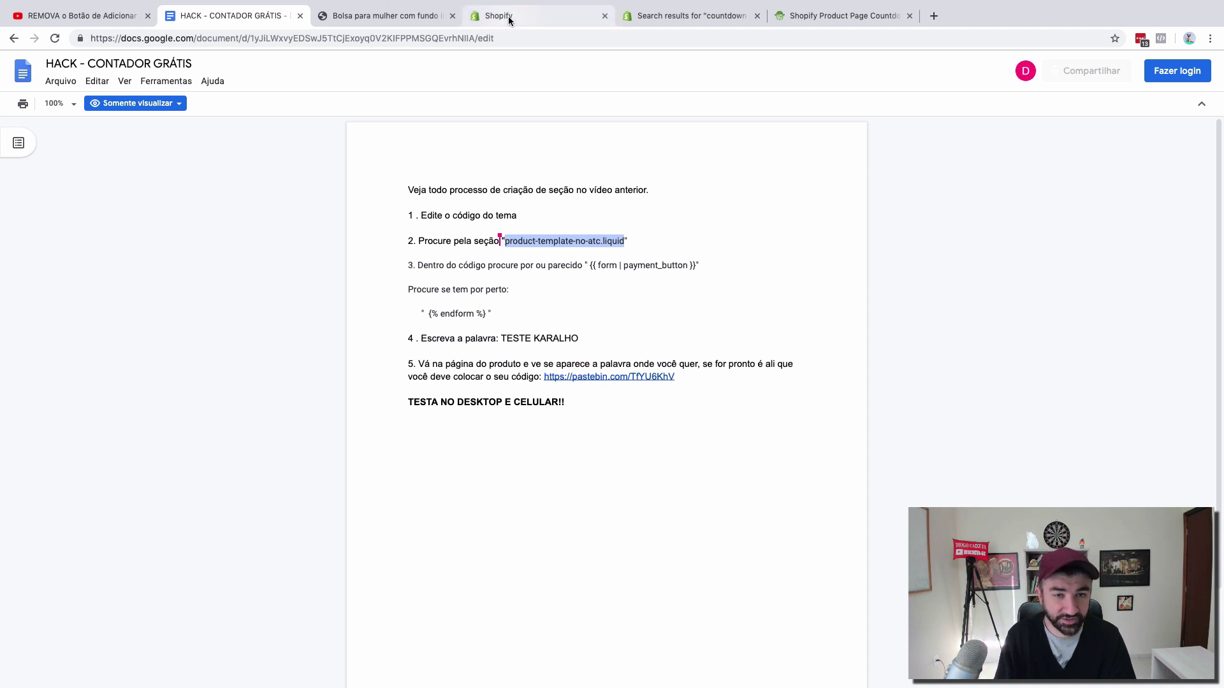
In the Shopify code editor, close the open file, search the theme files for product-template-no-atc.liquid and open the section of that name
left_click(547, 11)
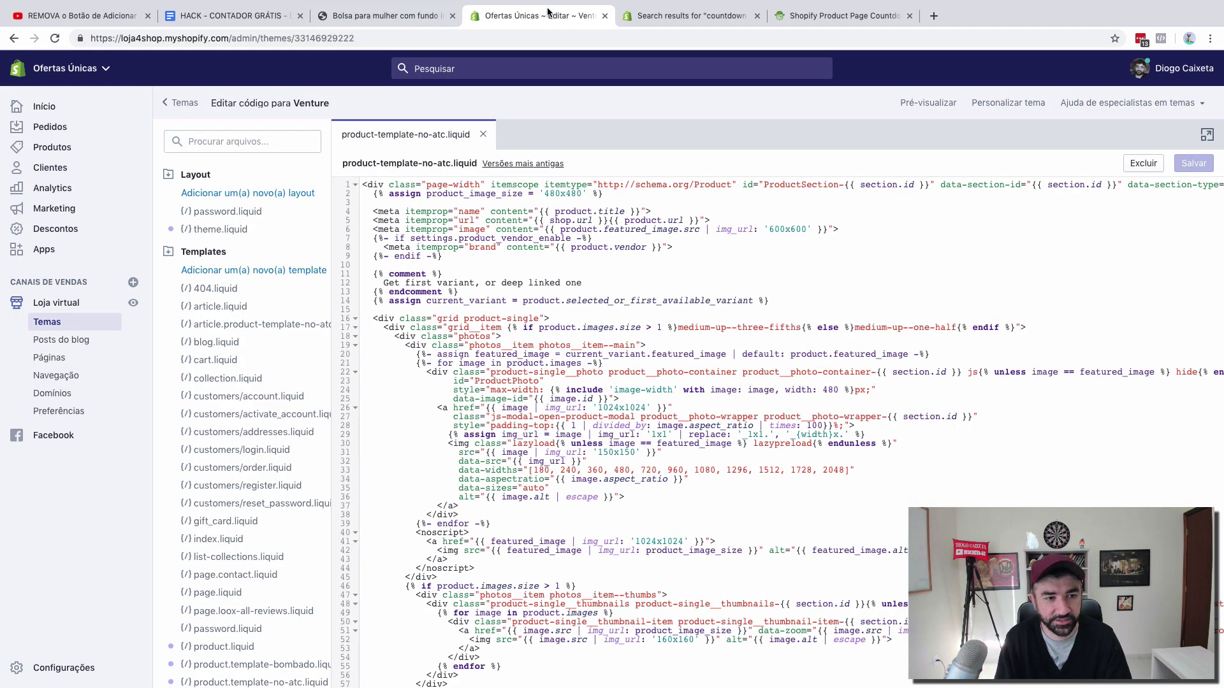
left_click(483, 134)
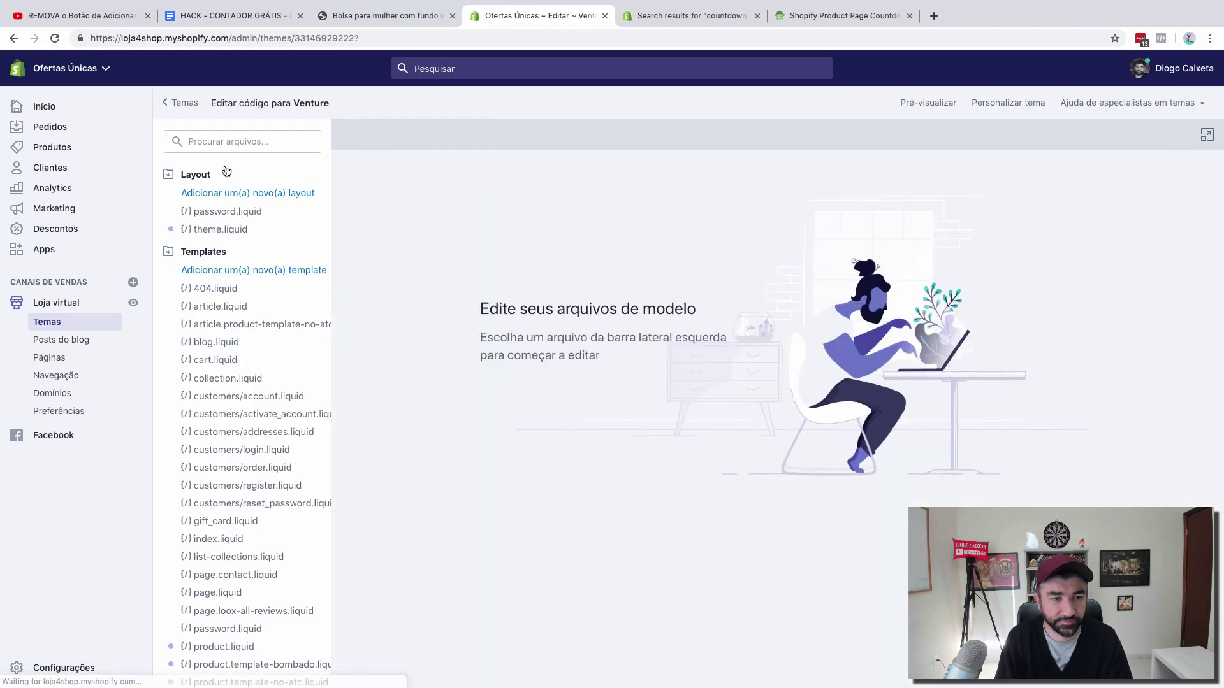
left_click(167, 176)
left_click(168, 198)
left_click(168, 221)
left_click(224, 141)
key("ctrl+v")
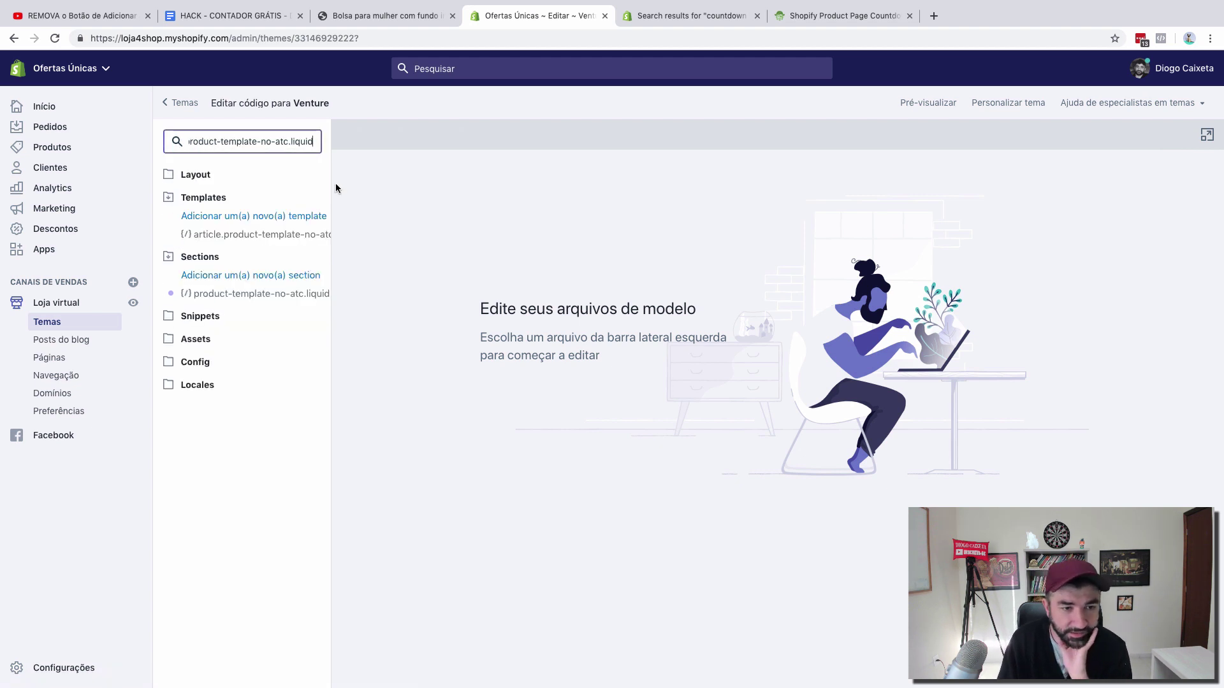
left_click(293, 241)
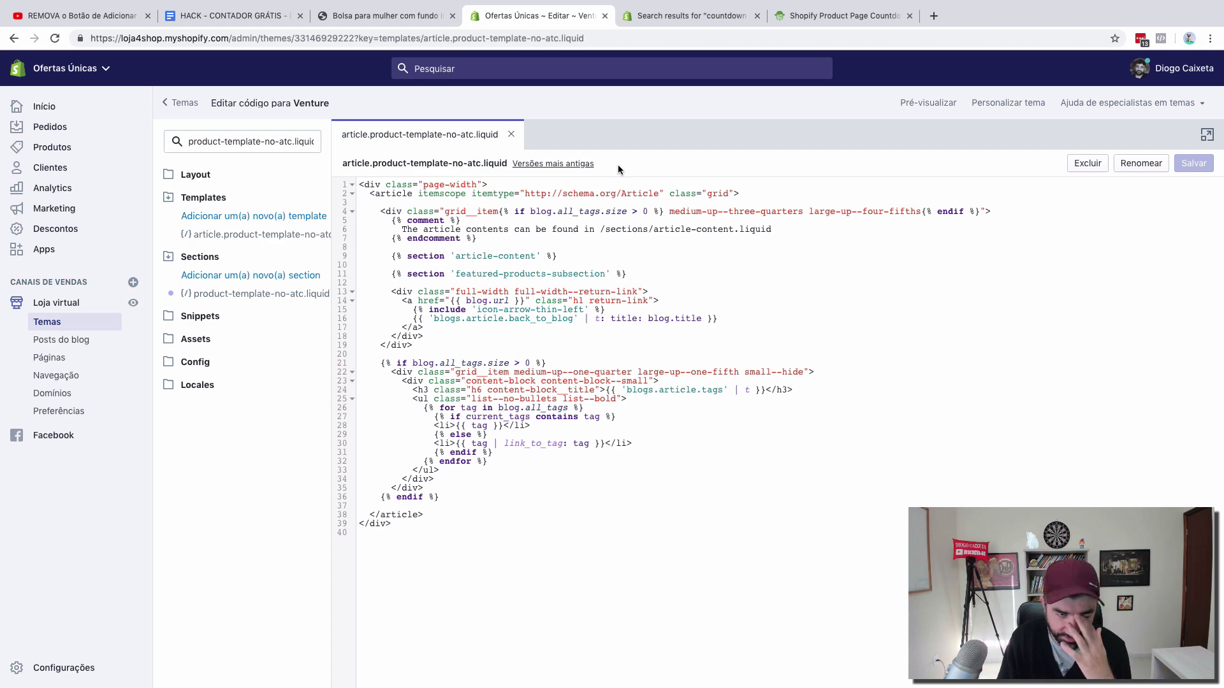
left_click(239, 302)
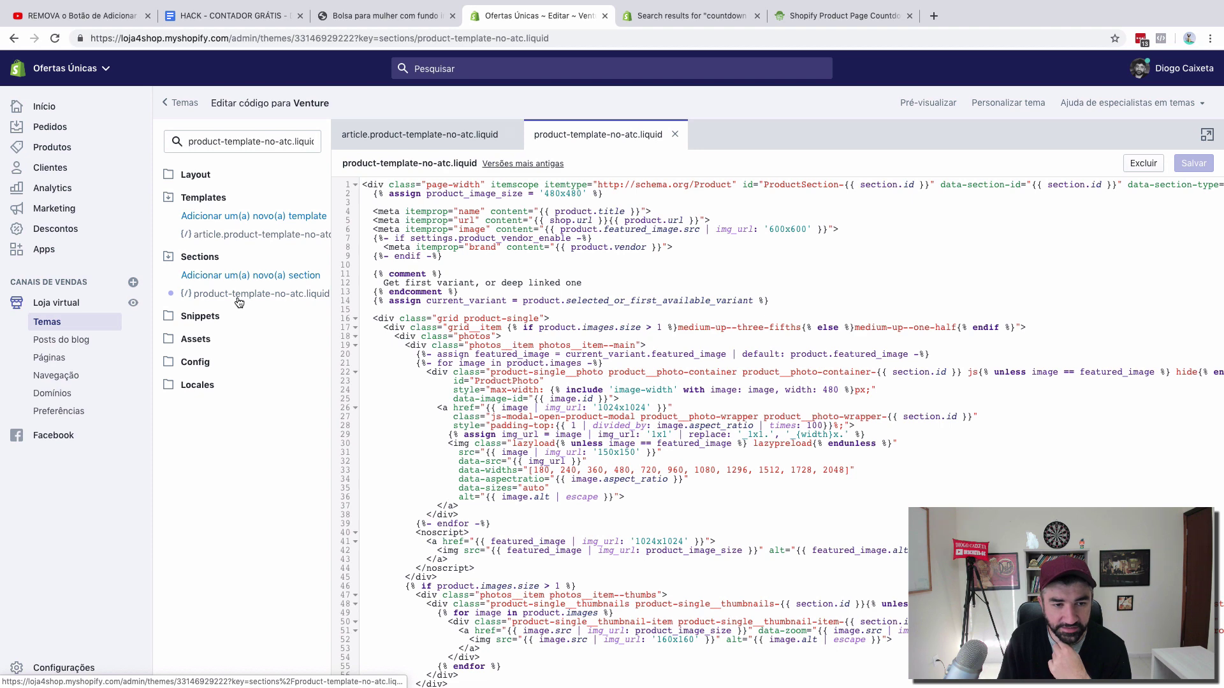
Copy {{ form | payment_button }} from the instructions document and search for it in the product-template-no-atc.liquid code
left_click(258, 17)
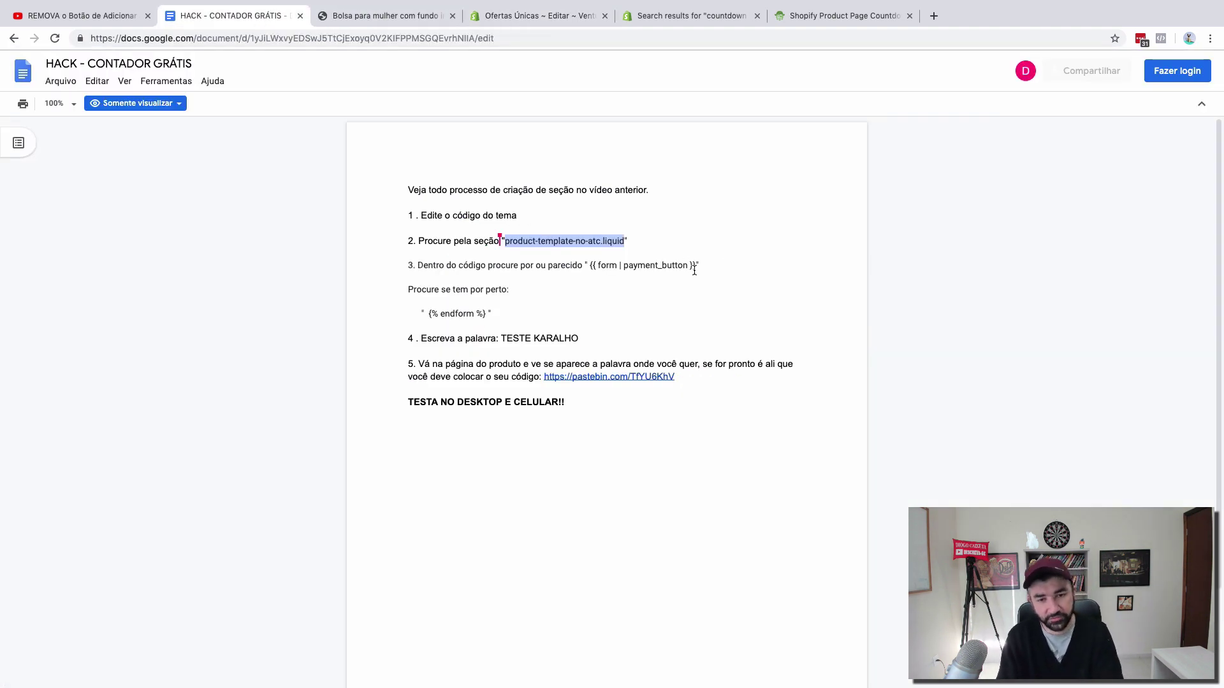
left_click_drag(699, 267, 588, 263)
key("super+c")
left_click(389, 17)
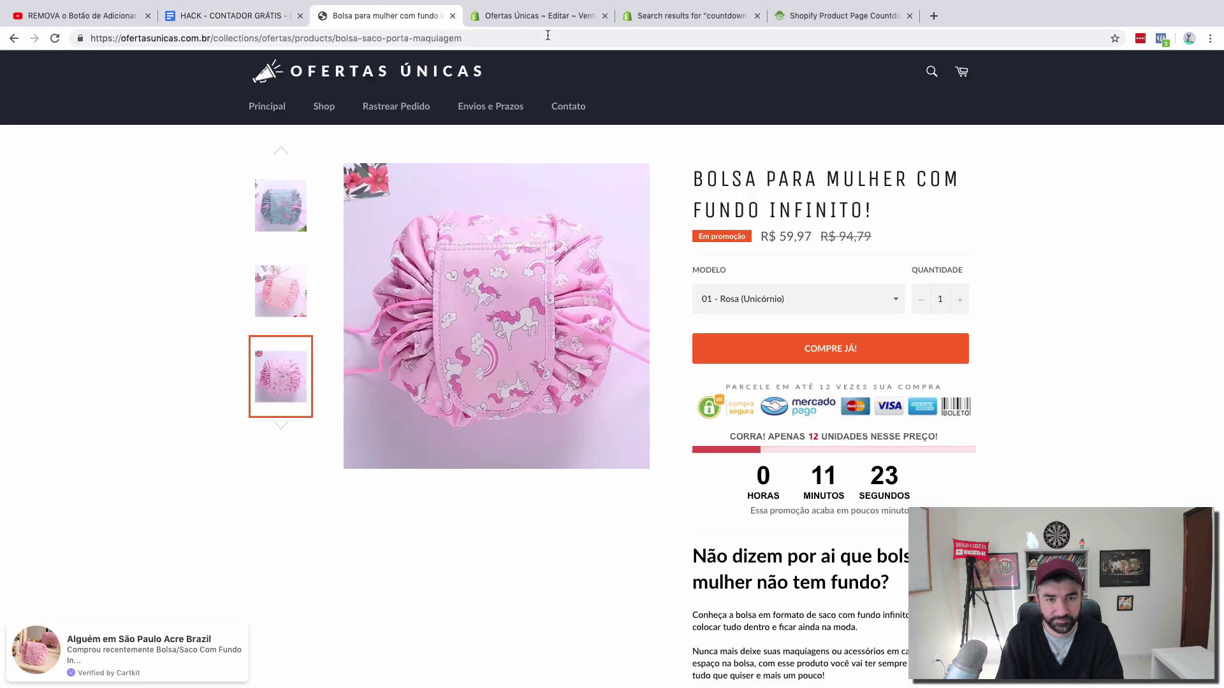
left_click(526, 18)
key("super+f")
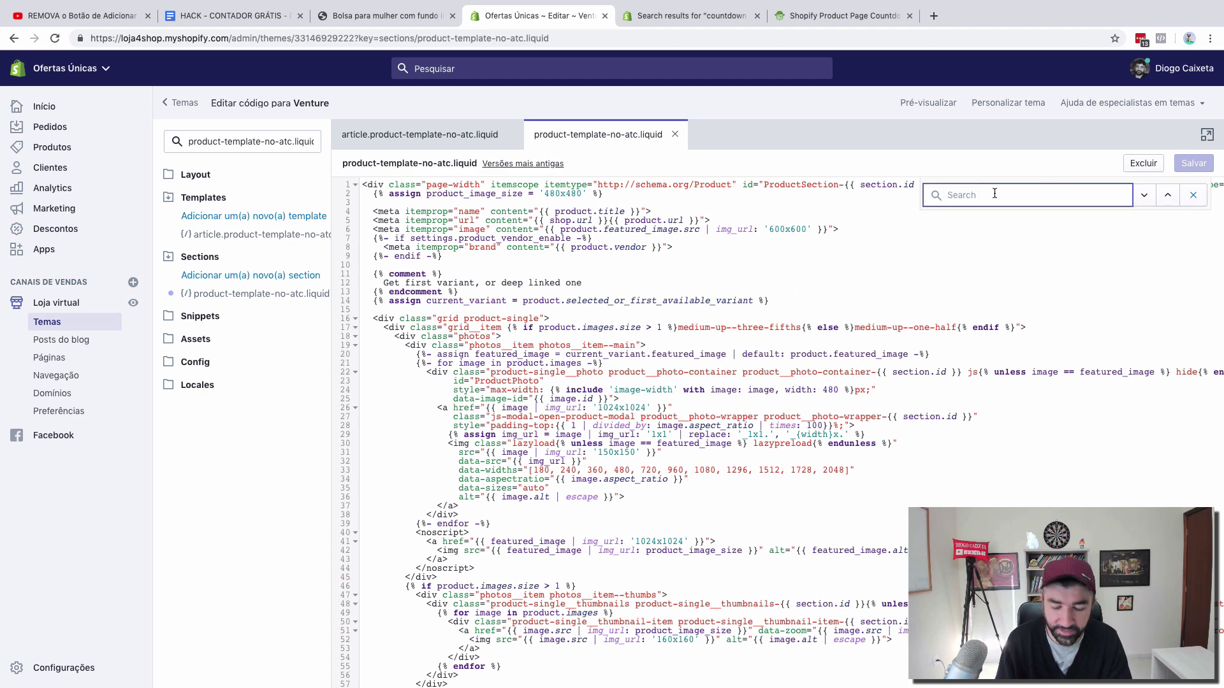
key("super+v")
key("BackSpace")
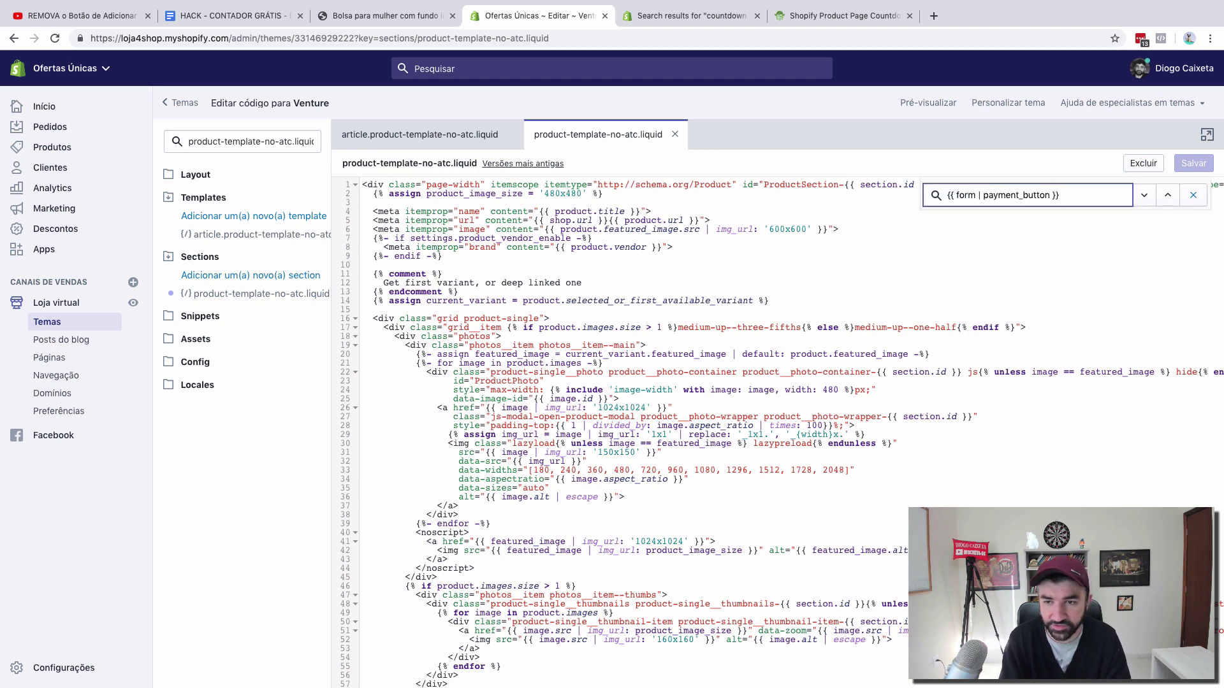
key("Return")
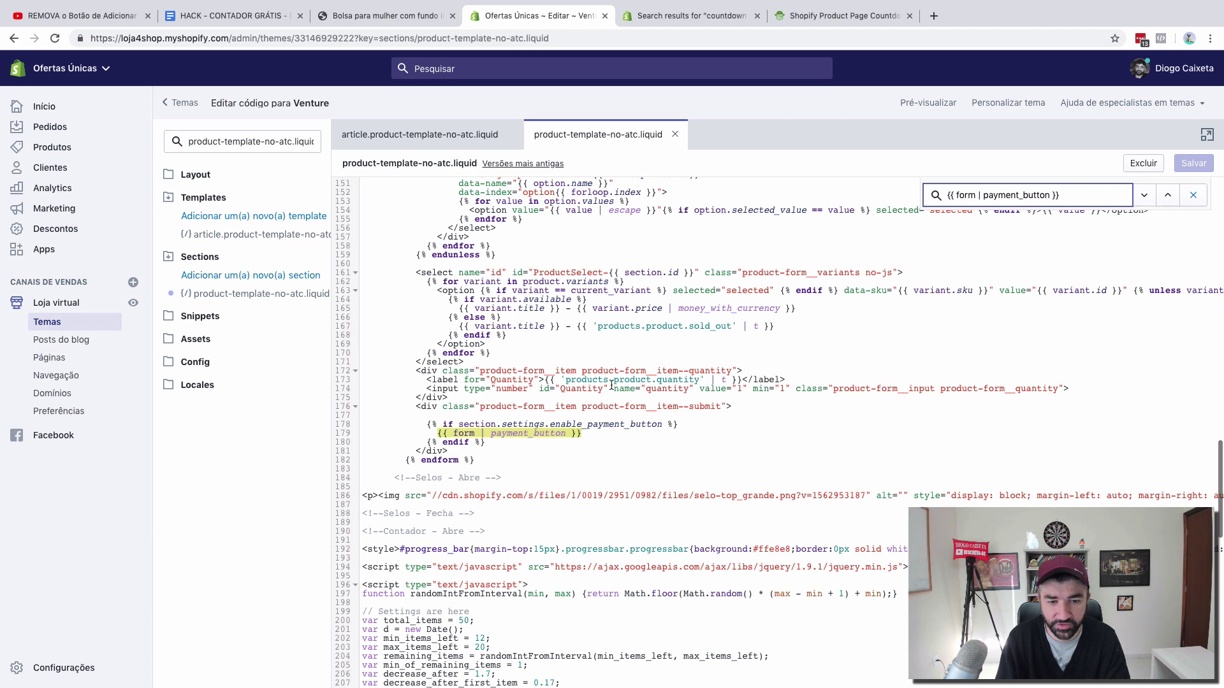
Check the {% endform %} reference in the instructions and examine the code around and below that tag in the section
left_click(199, 19)
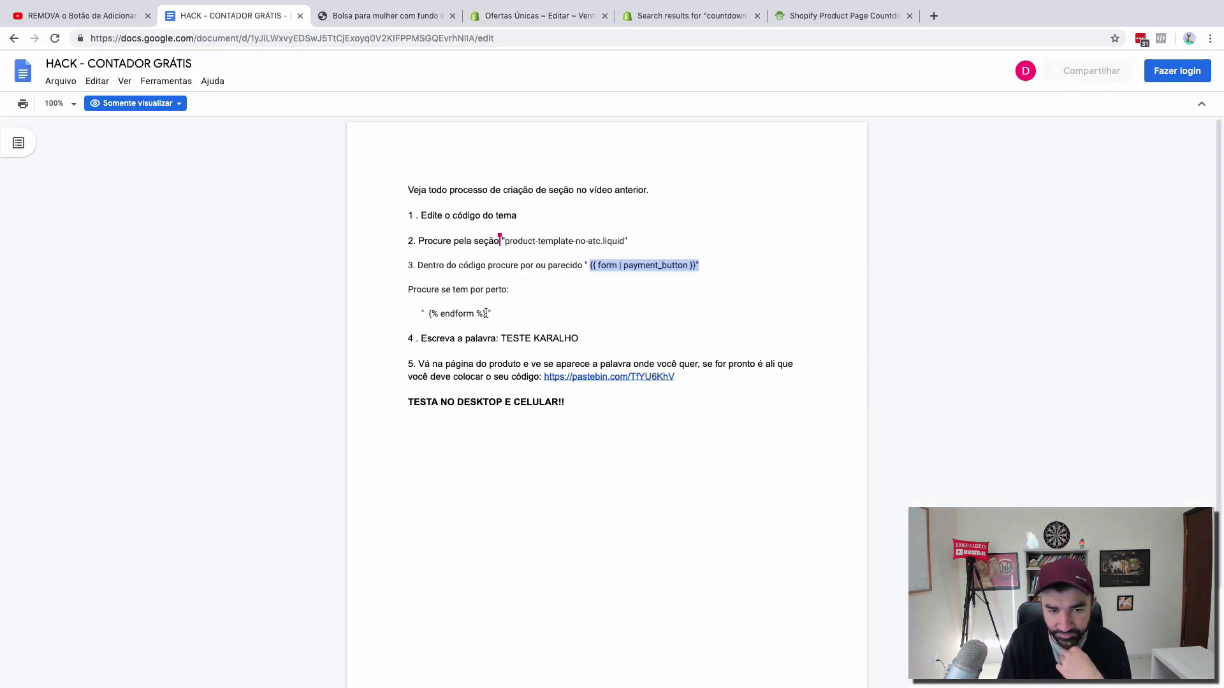
left_click(513, 18)
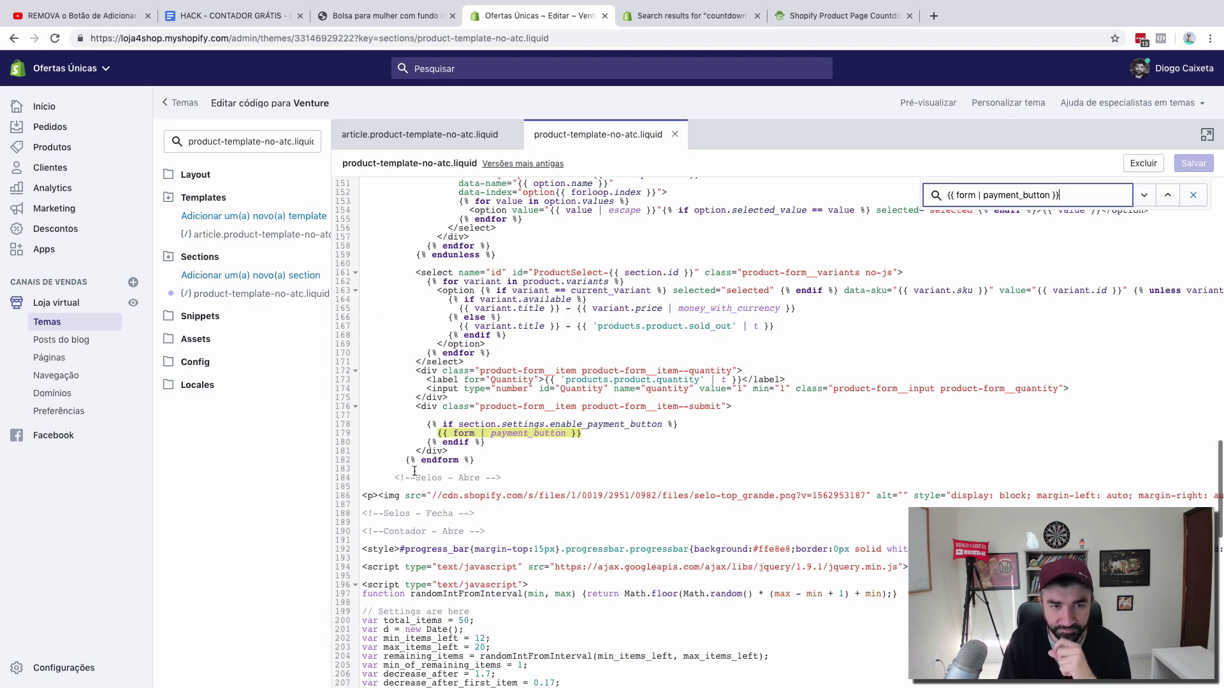
scroll(414, 471, "down", 5)
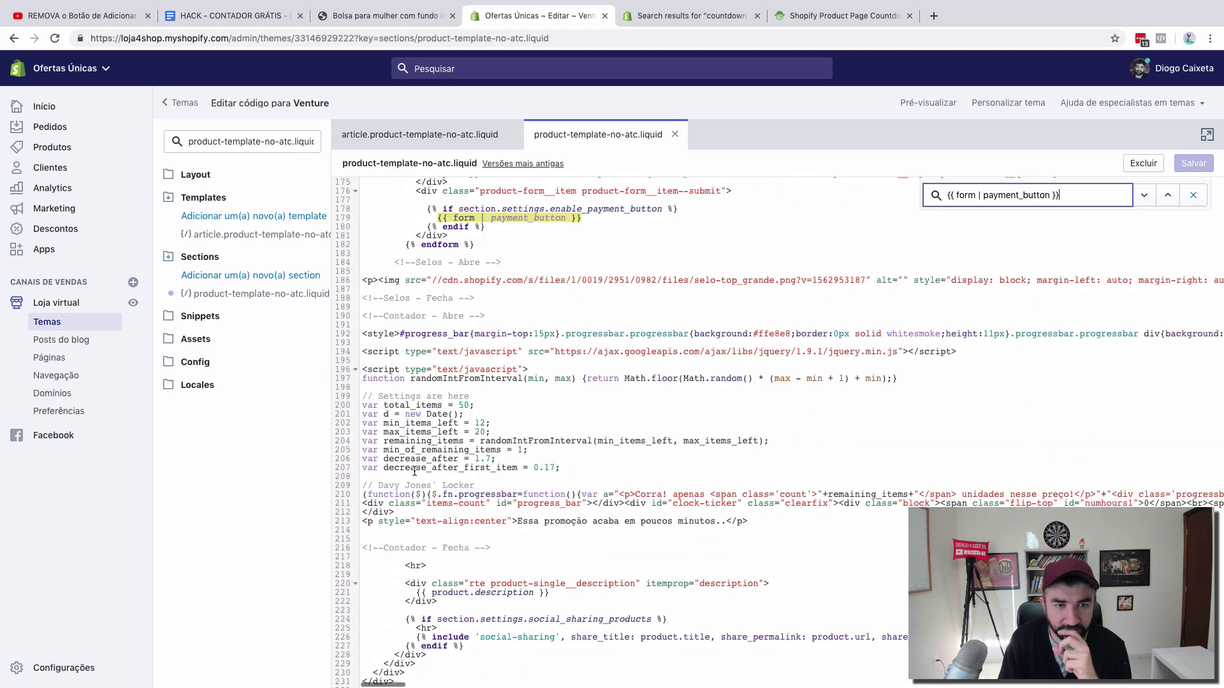
scroll(415, 472, "up", 1)
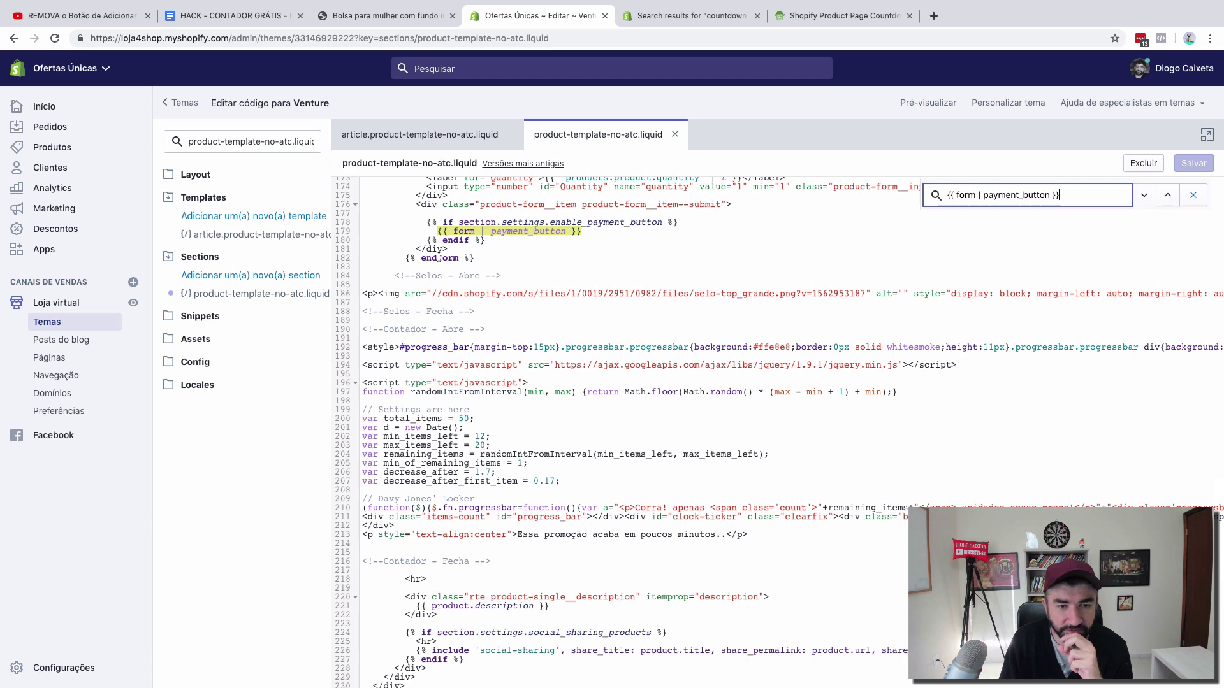
Delete the existing seal and countdown code from below {% endform %} through the "Contador - Fecha" comment, and close the code search
left_click(392, 268)
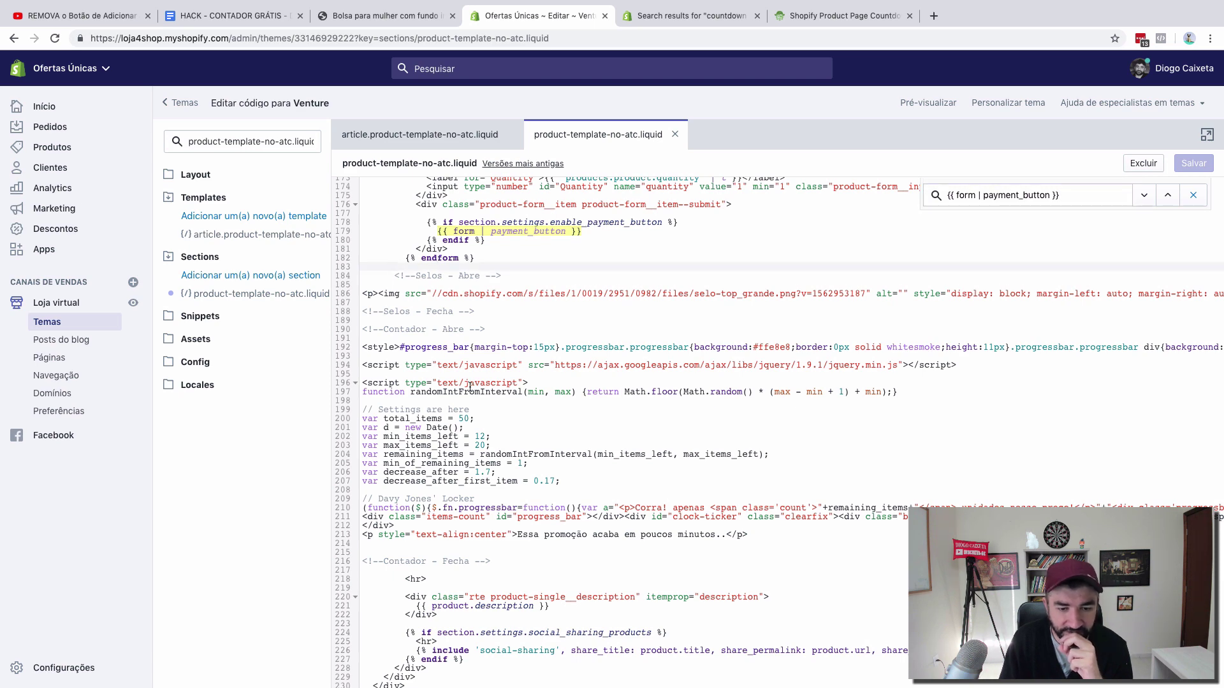
scroll(470, 388, "down", 3)
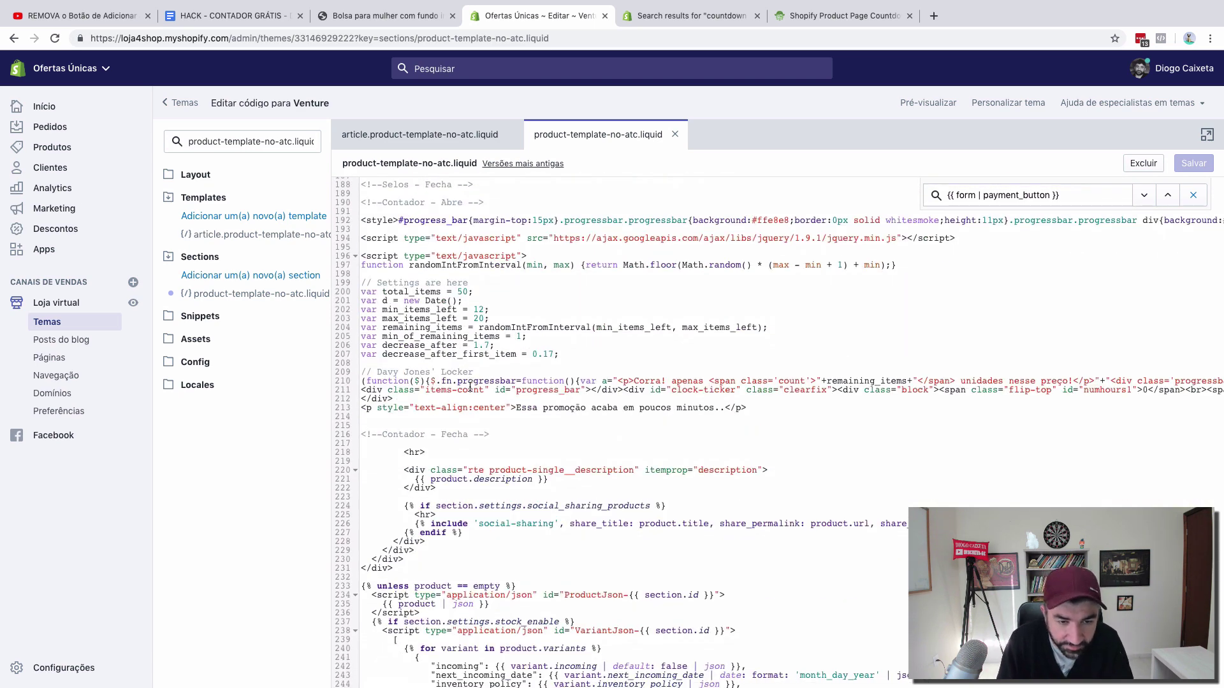
left_click(508, 436, "shift")
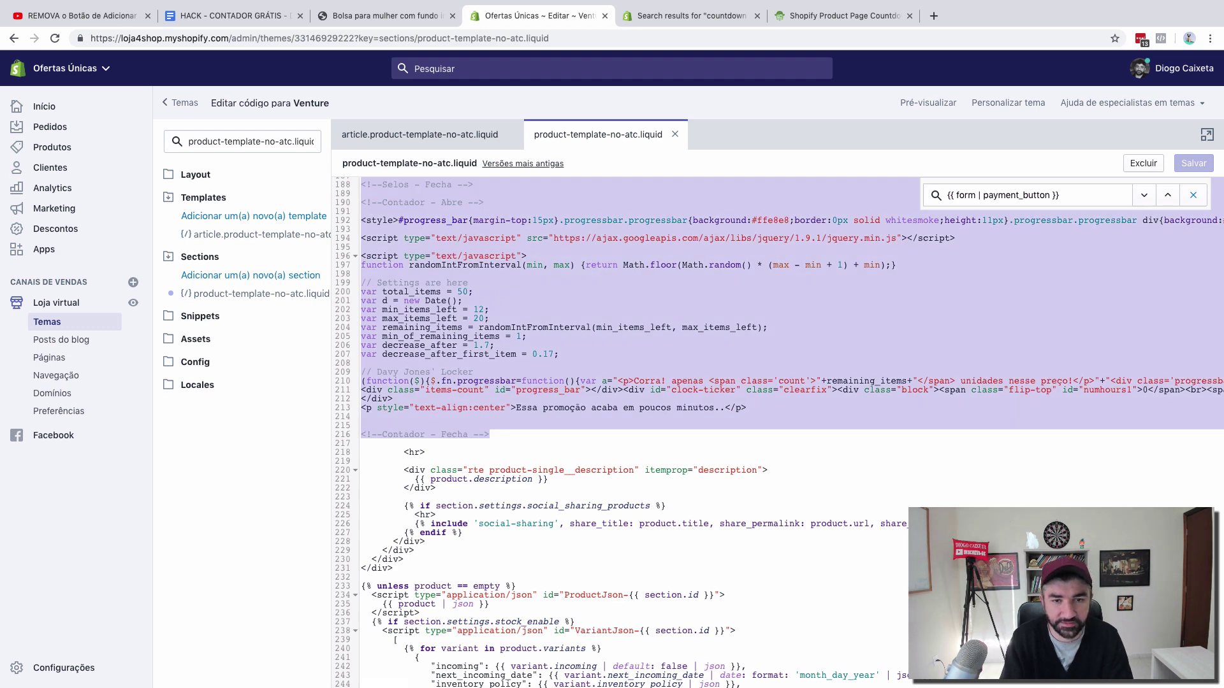
key("BackSpace")
left_click(1168, 195)
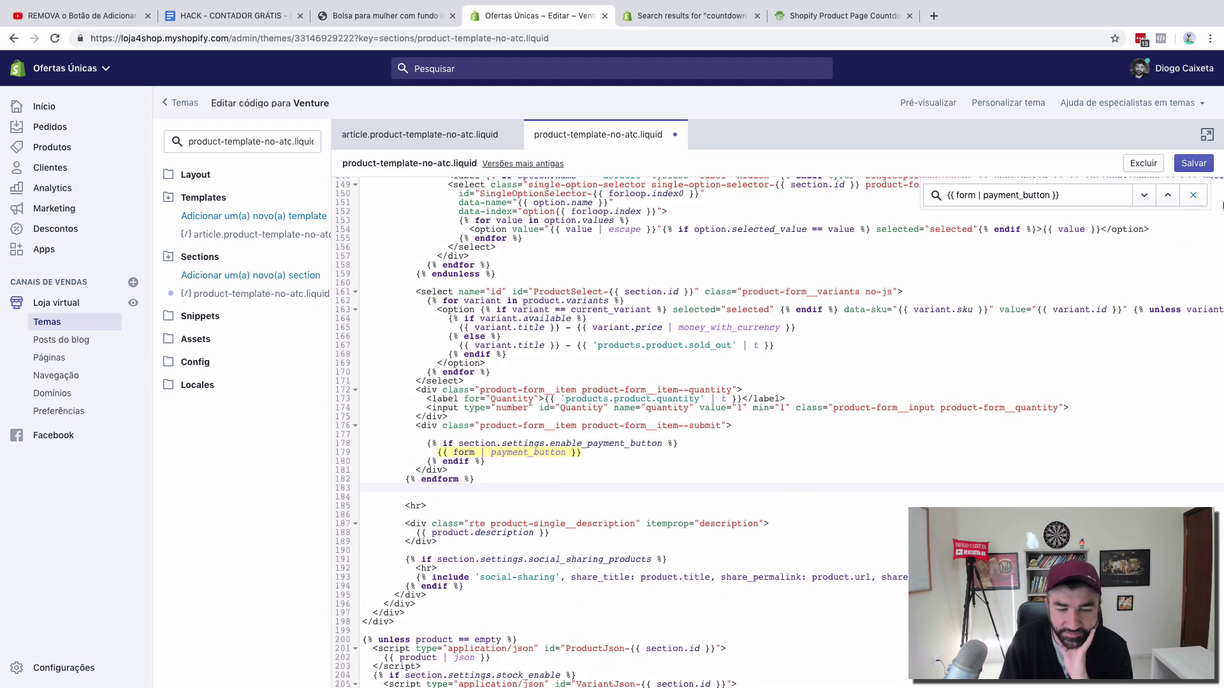
left_click(1193, 195)
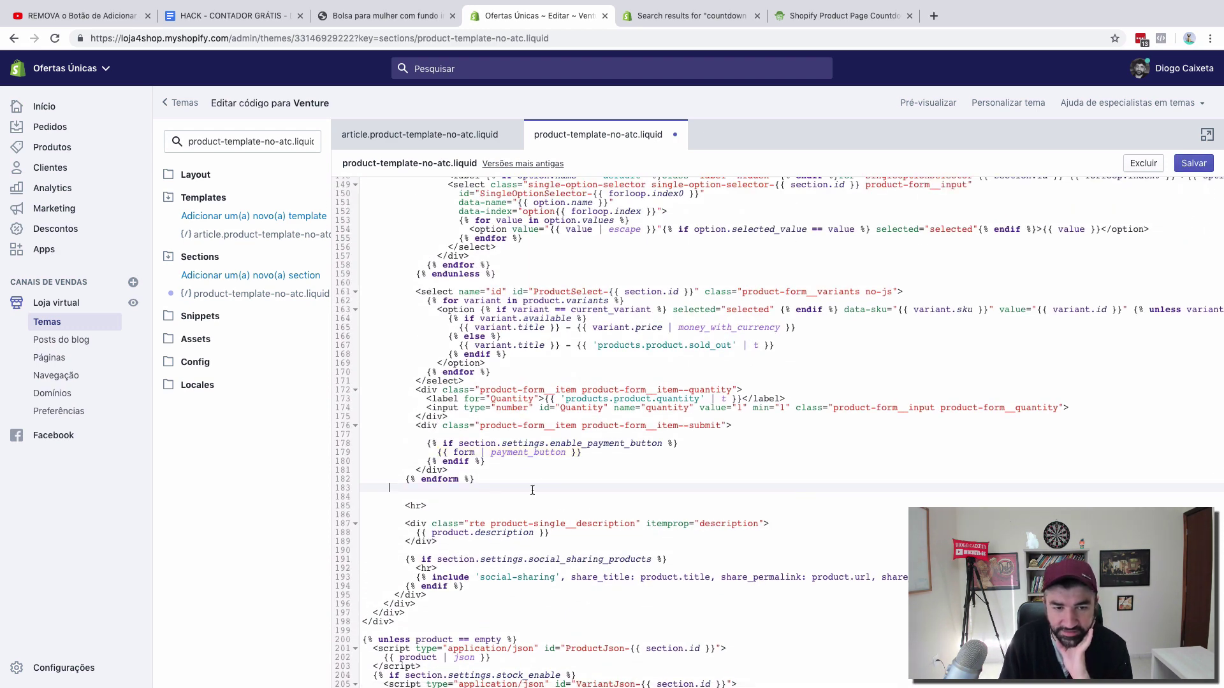
Copy TESTE KARALHO from the instructions and paste it below {% endform %} in the section, with an empty line between them
left_click(237, 16)
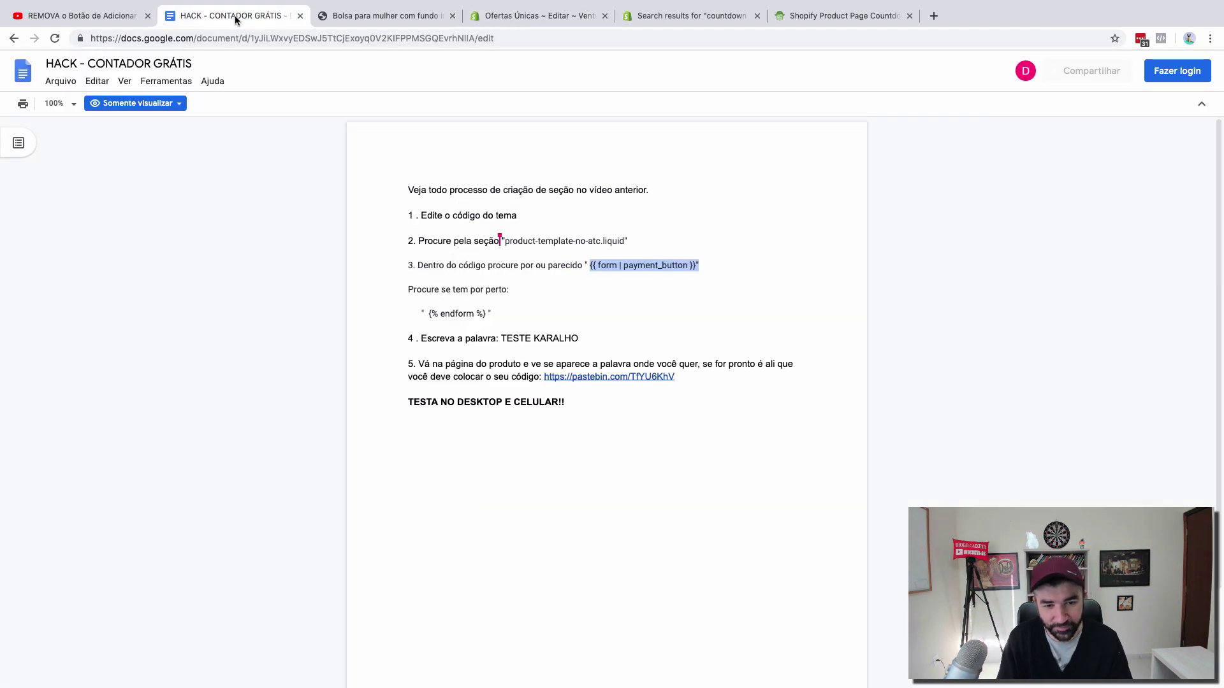
left_click_drag(587, 332, 503, 336)
key("ctrl+c")
left_click(542, 15)
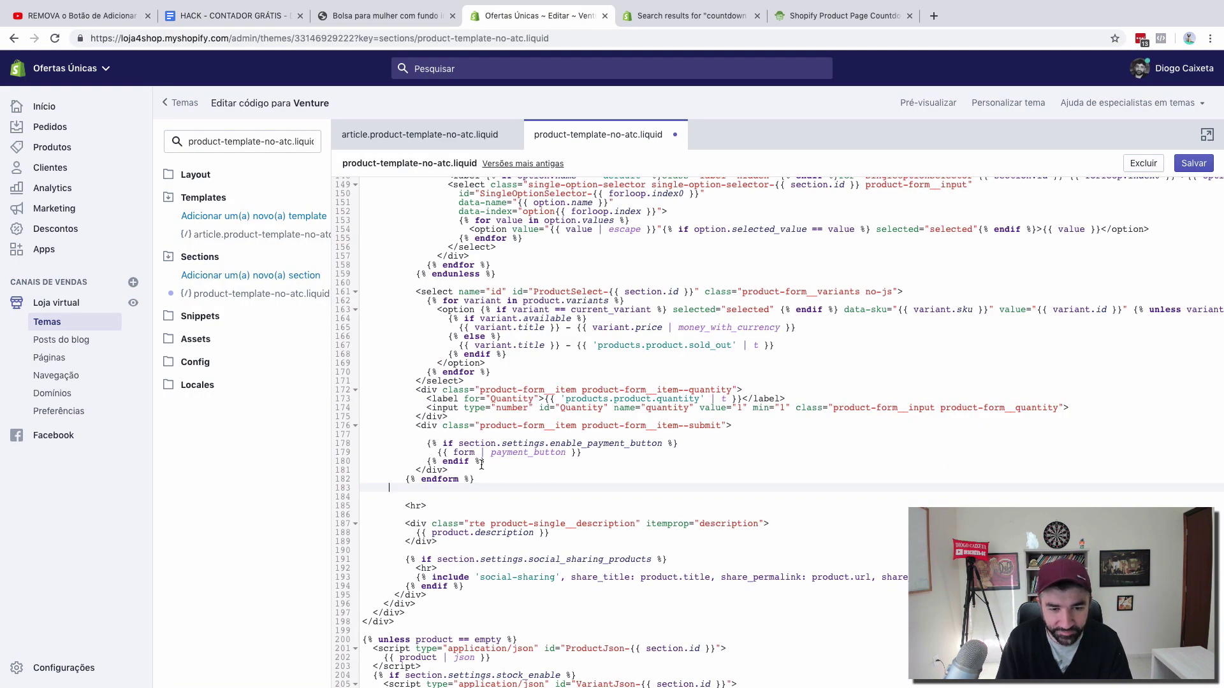
key("ctrl+v")
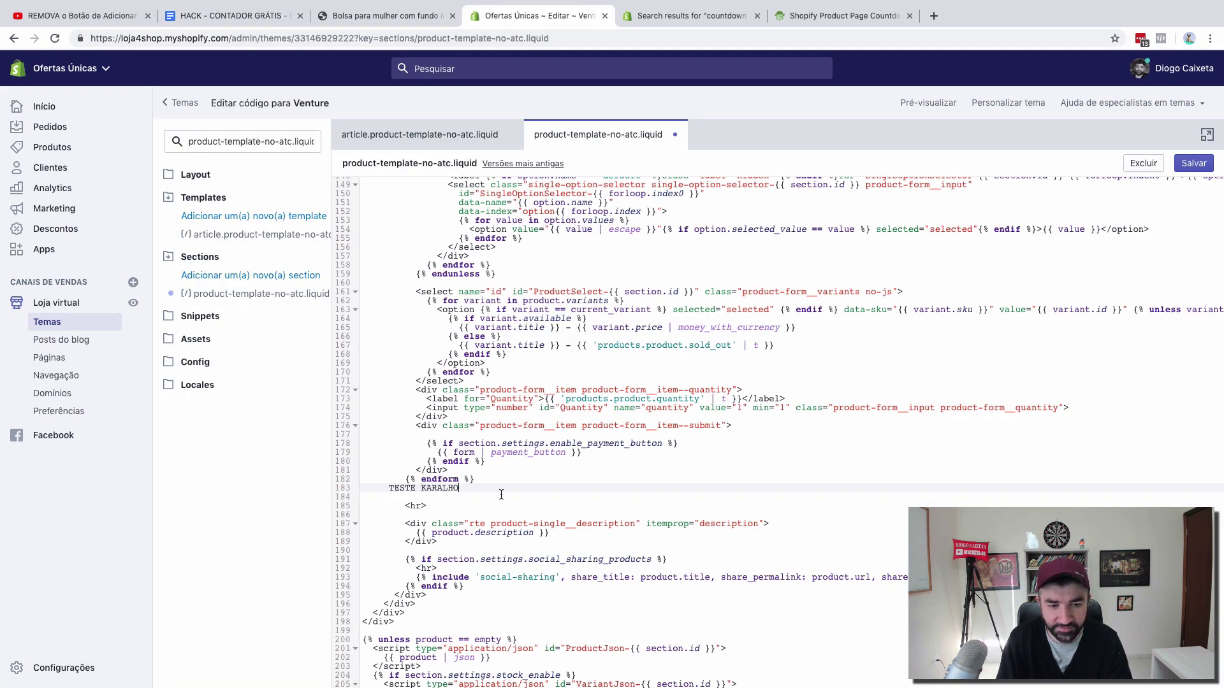
left_click(570, 475)
key("Return")
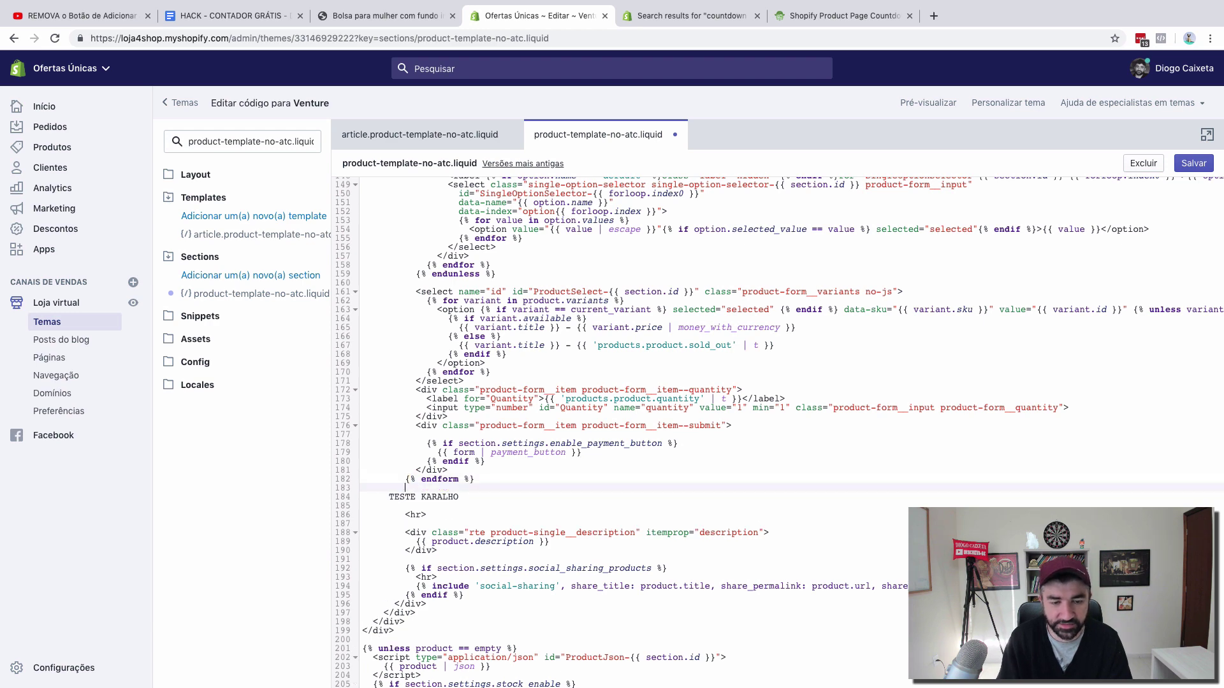
Save the section and reload the bag's product page to check where the test text is placed
left_click(1191, 167)
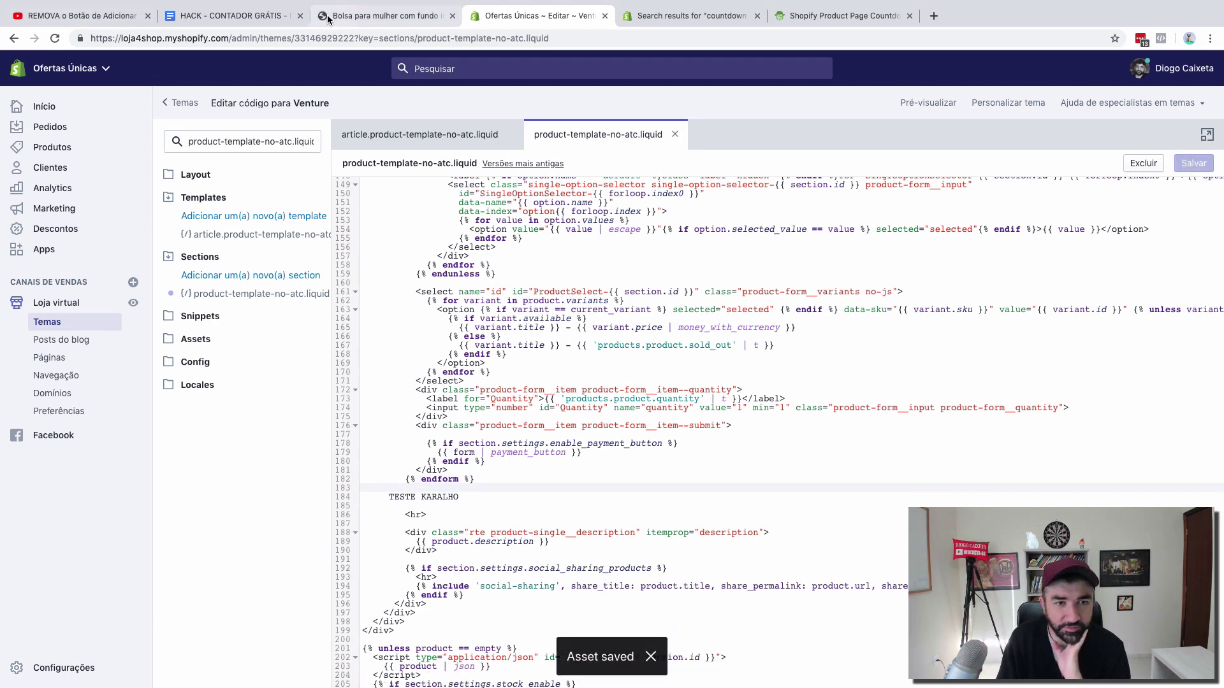
left_click(332, 19)
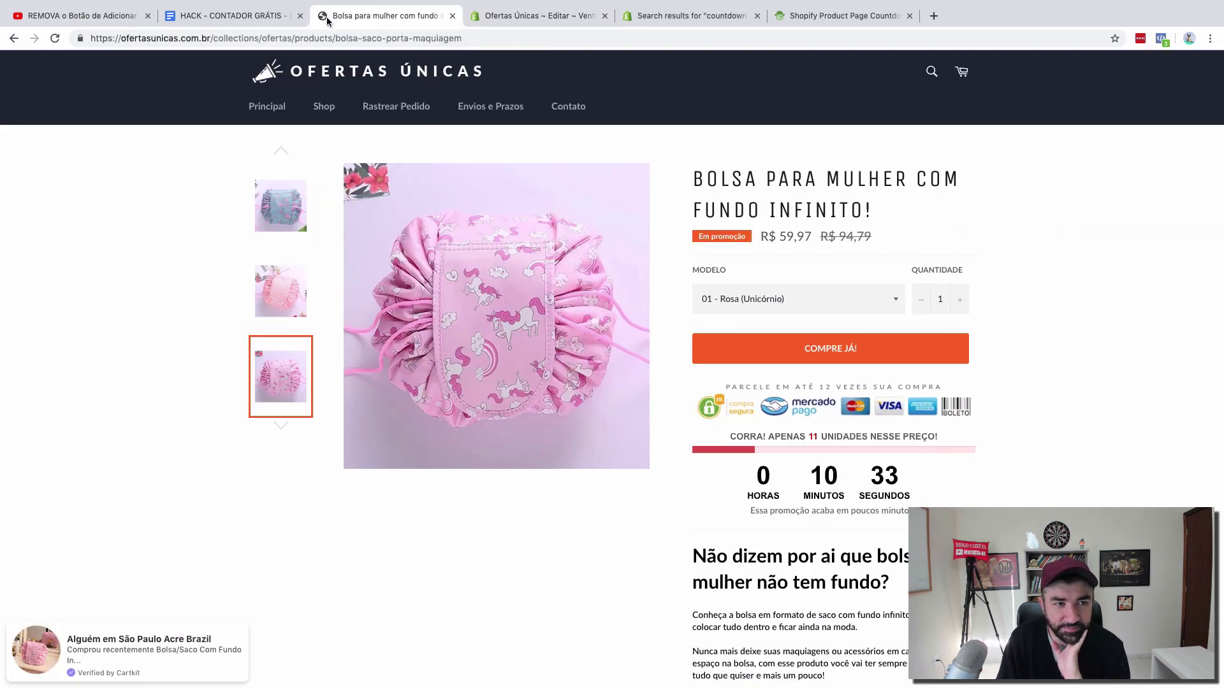
left_click(55, 40)
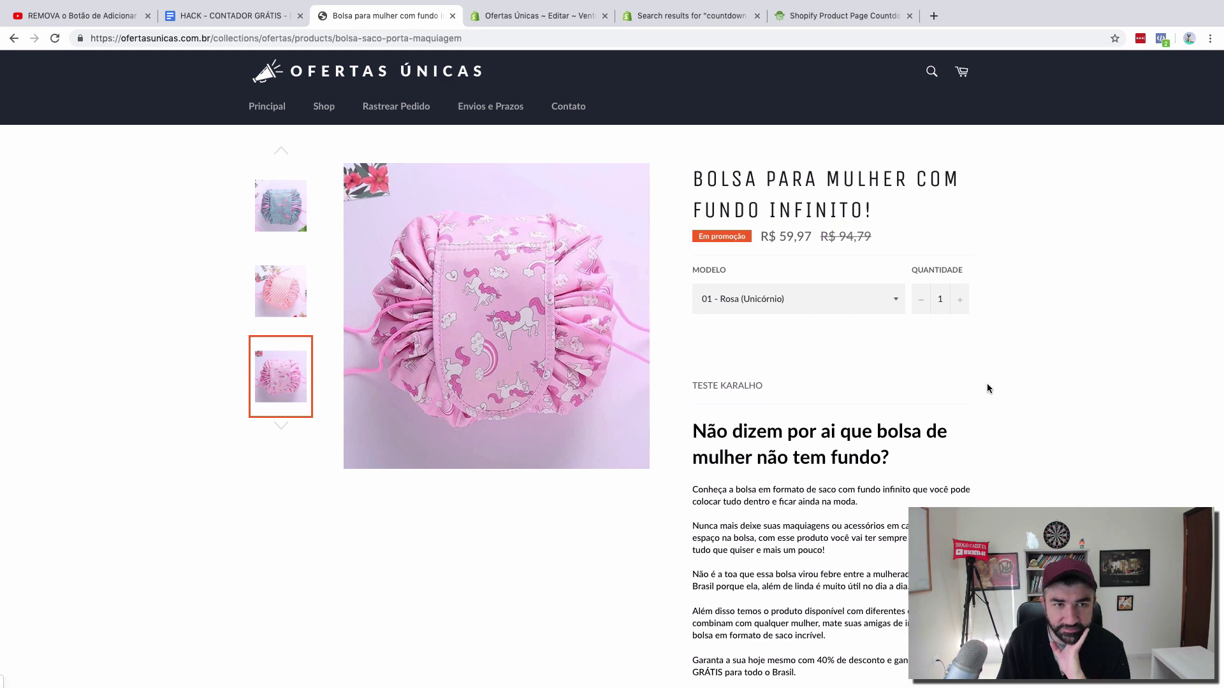
Delete the TESTE KARALHO line below {% endform %}, save the section and reload the product page
left_click(507, 16)
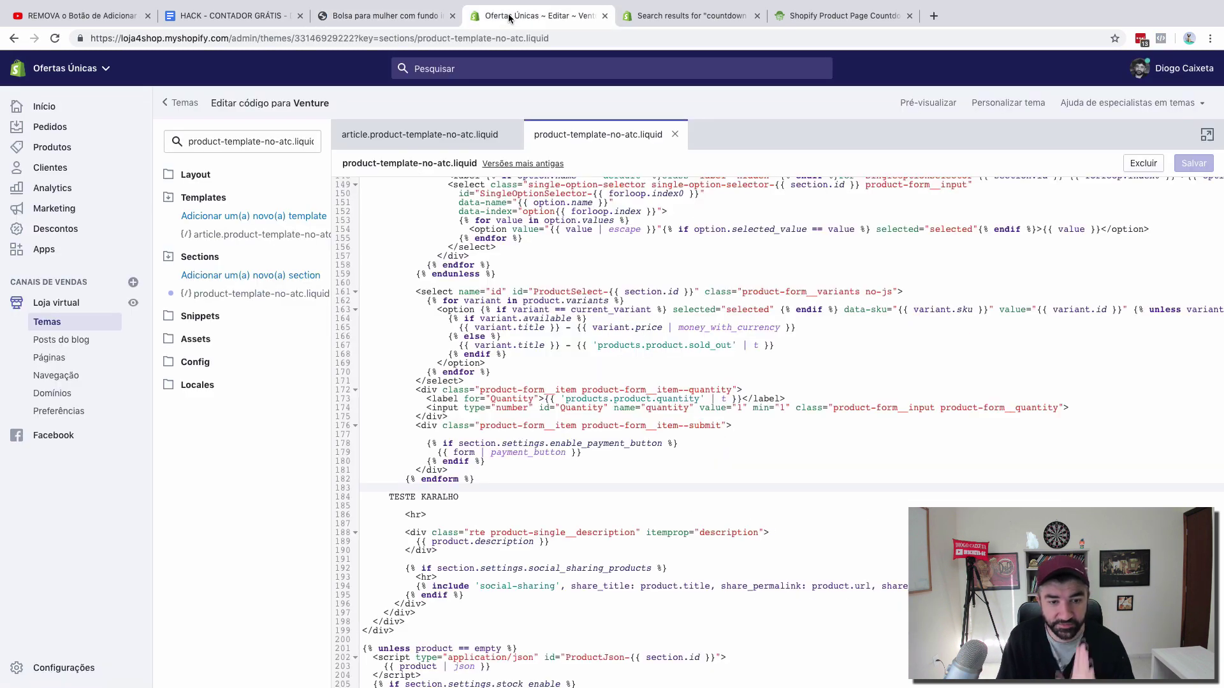
left_click_drag(461, 497, 384, 498)
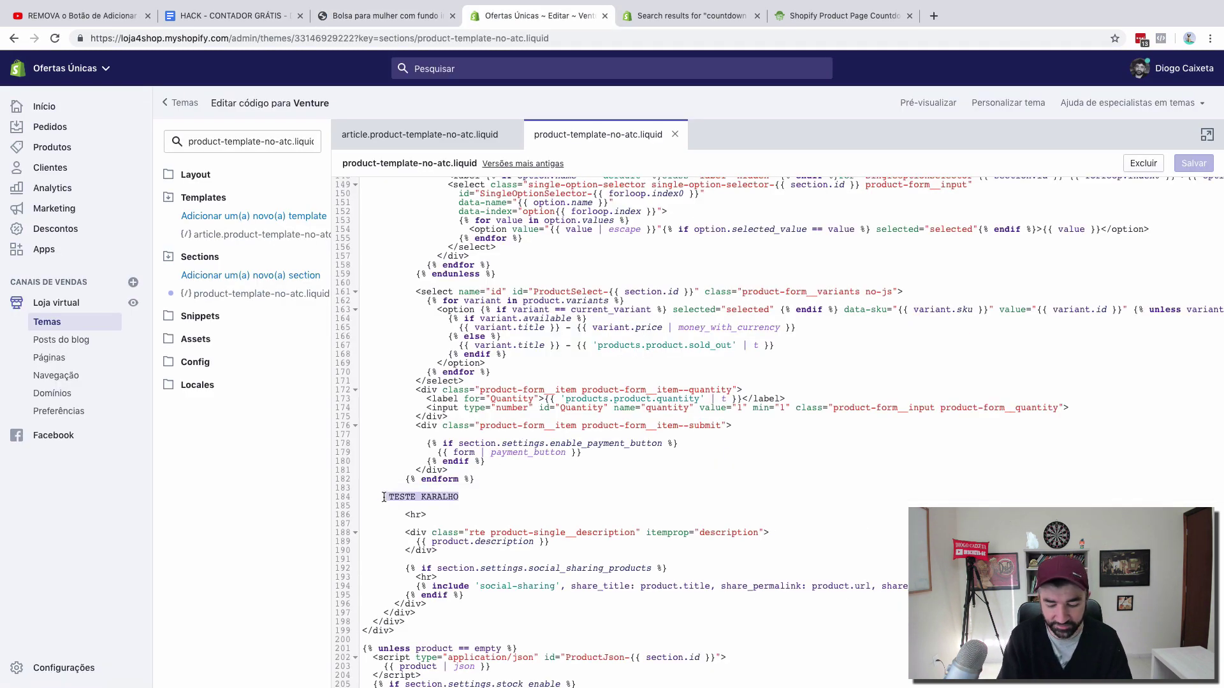
key("BackSpace")
mouse_move(484, 4)
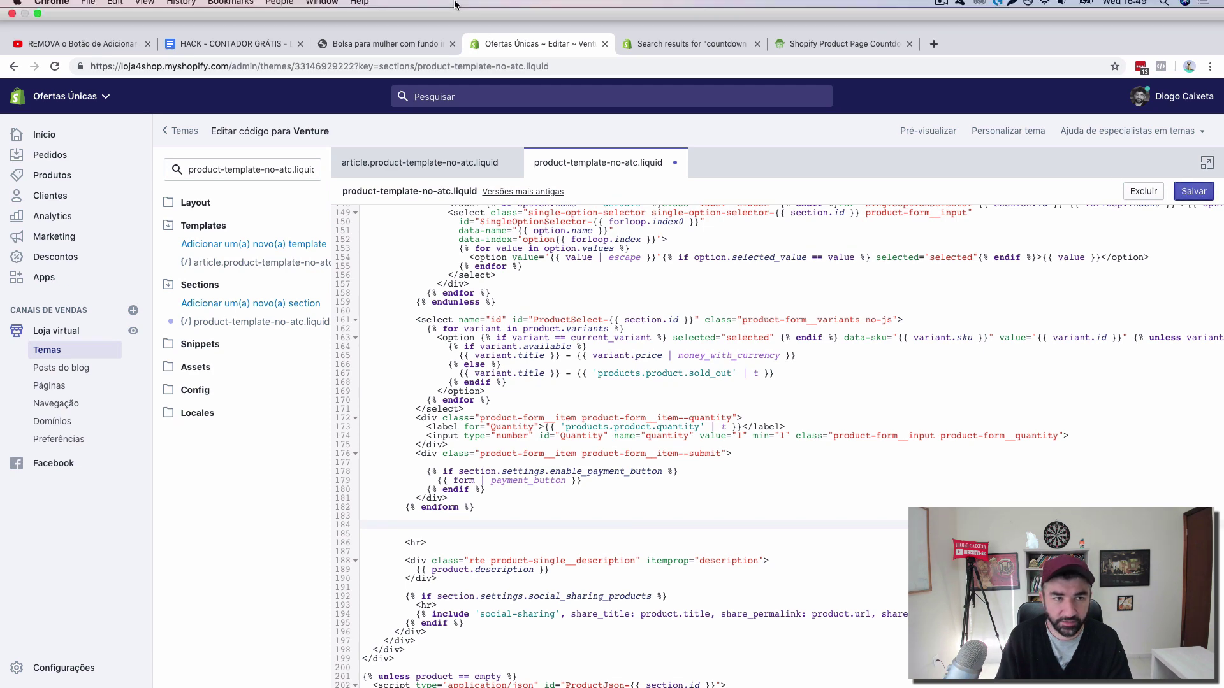
left_click(355, 17)
left_click(55, 38)
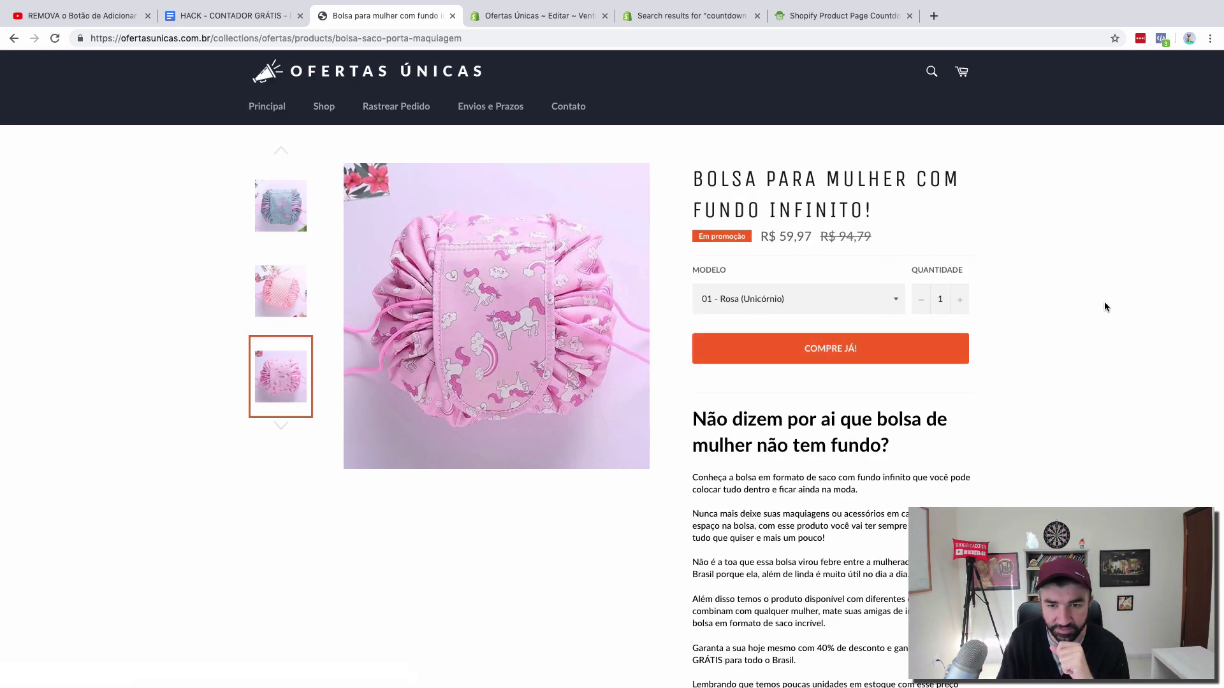
Copy {% endform %} from the instructions document and search for it in the product-template-no-atc.liquid code
left_click(230, 15)
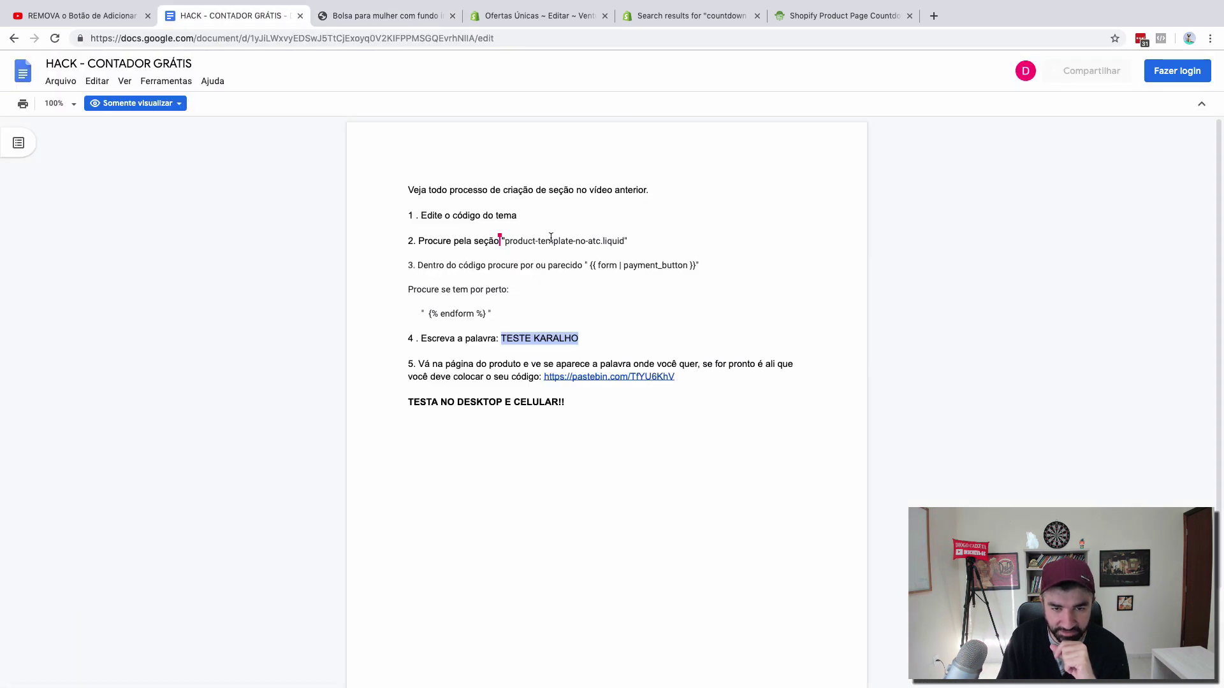
left_click_drag(499, 311, 425, 315)
key("ctrl+c")
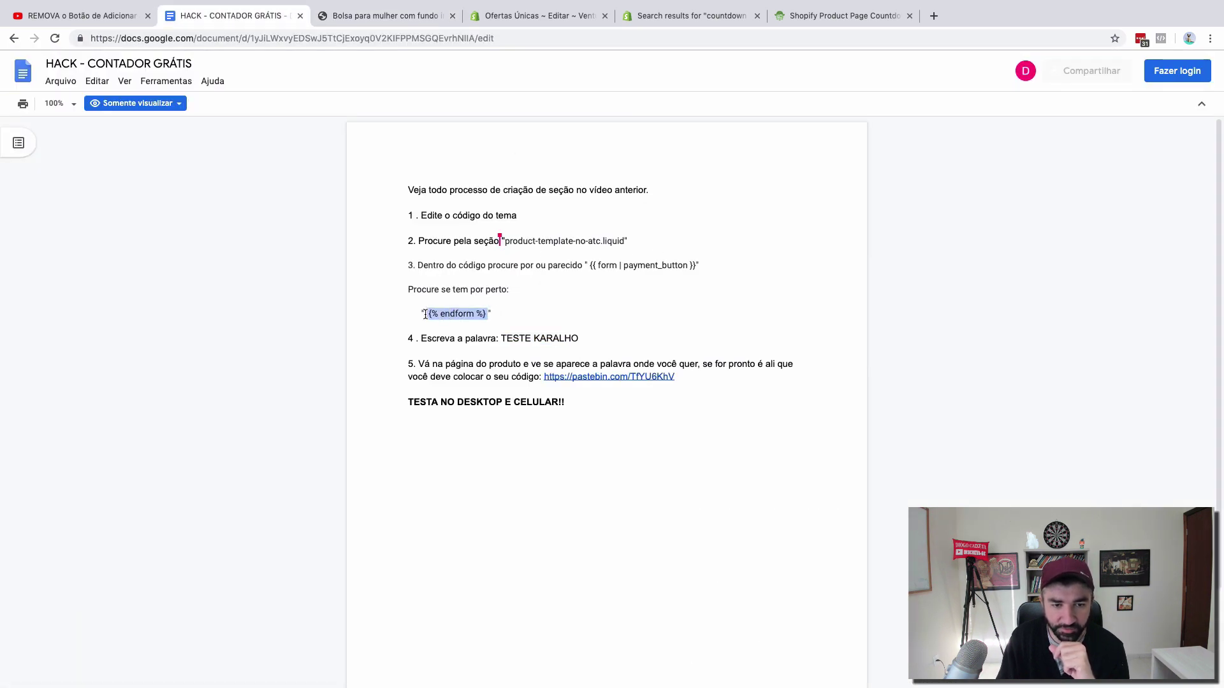
left_click(515, 21)
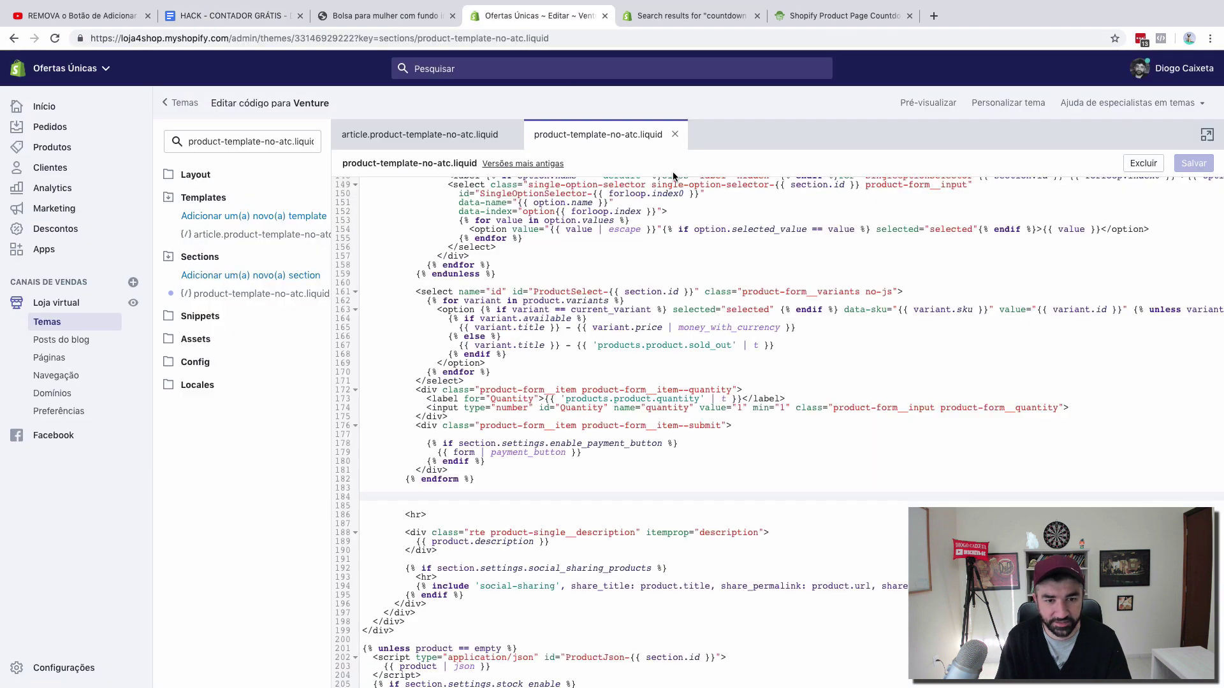
key("ctrl+f")
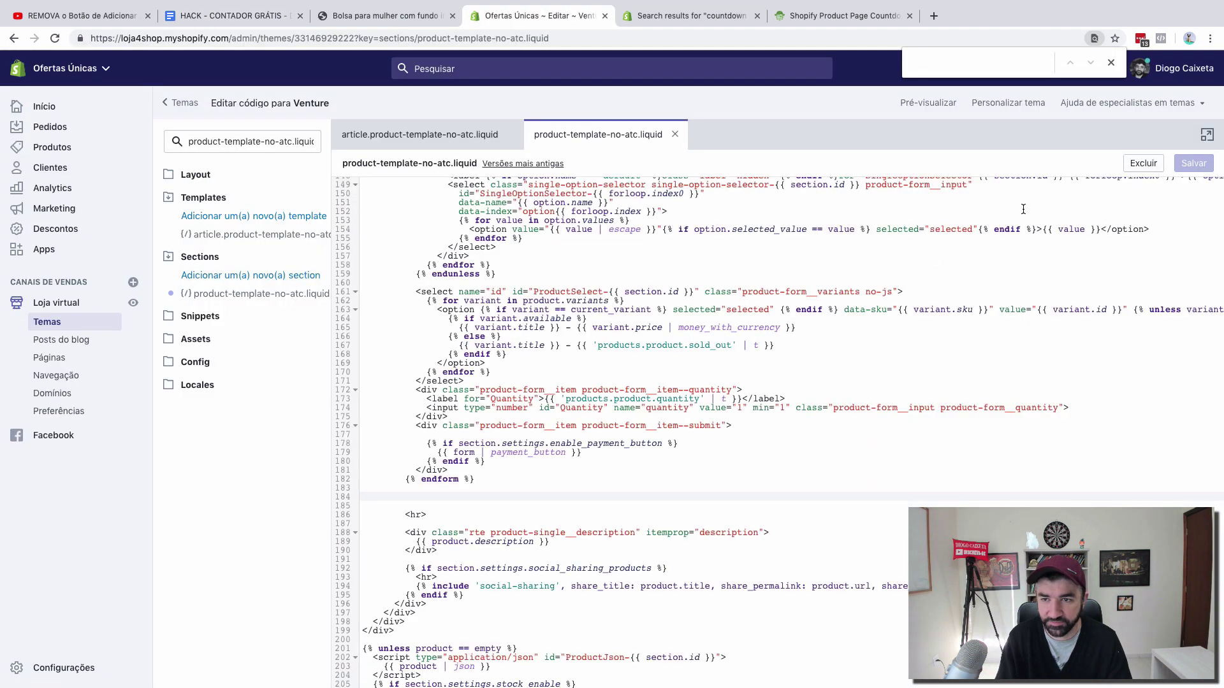
left_click(1109, 63)
left_click(1066, 336)
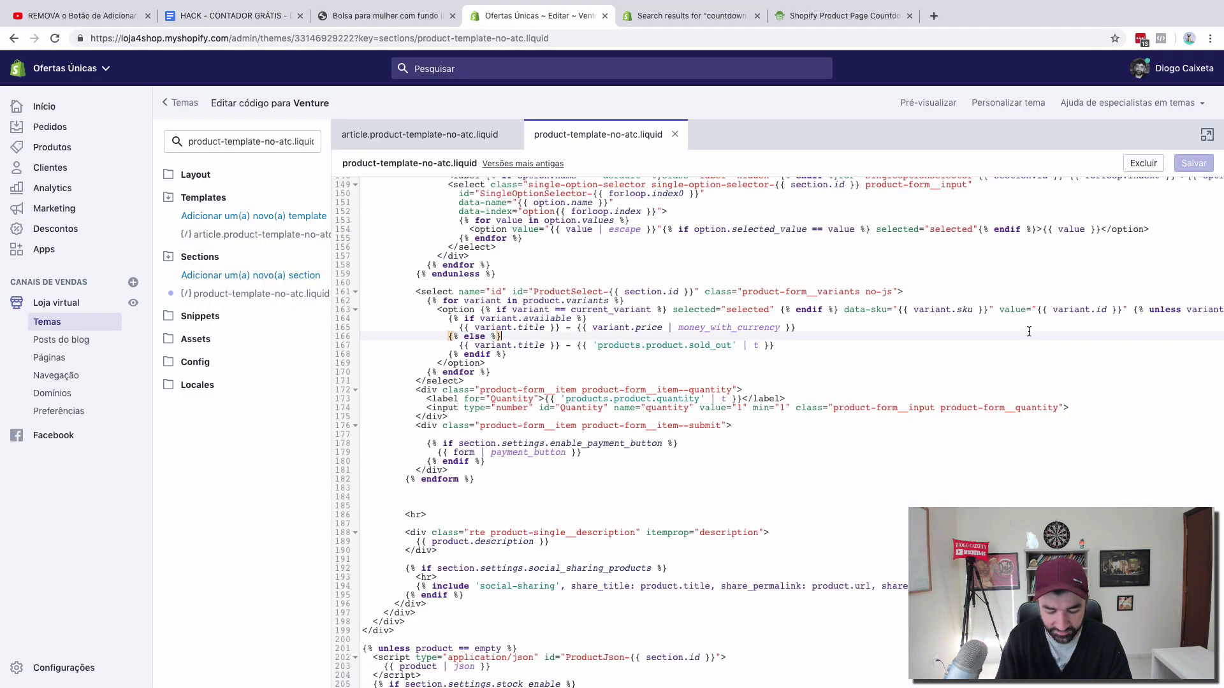
key("ctrl+f")
key("ctrl+v")
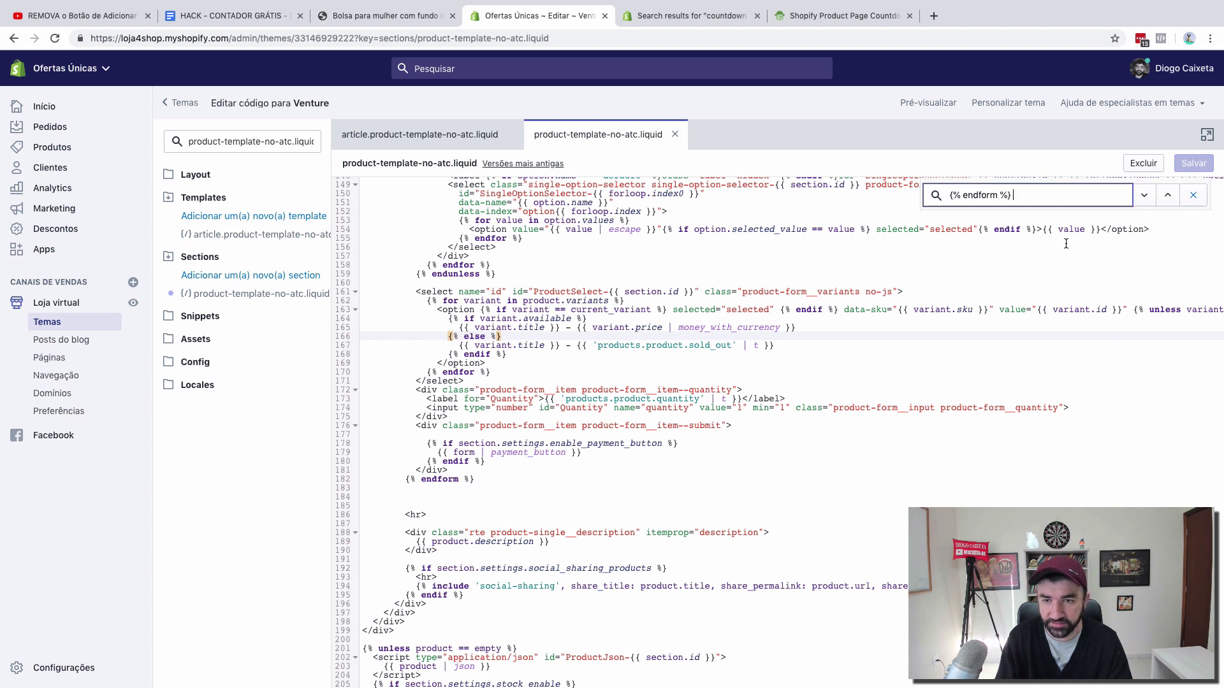
left_click(1143, 197)
left_click(1039, 194)
left_click(1143, 195)
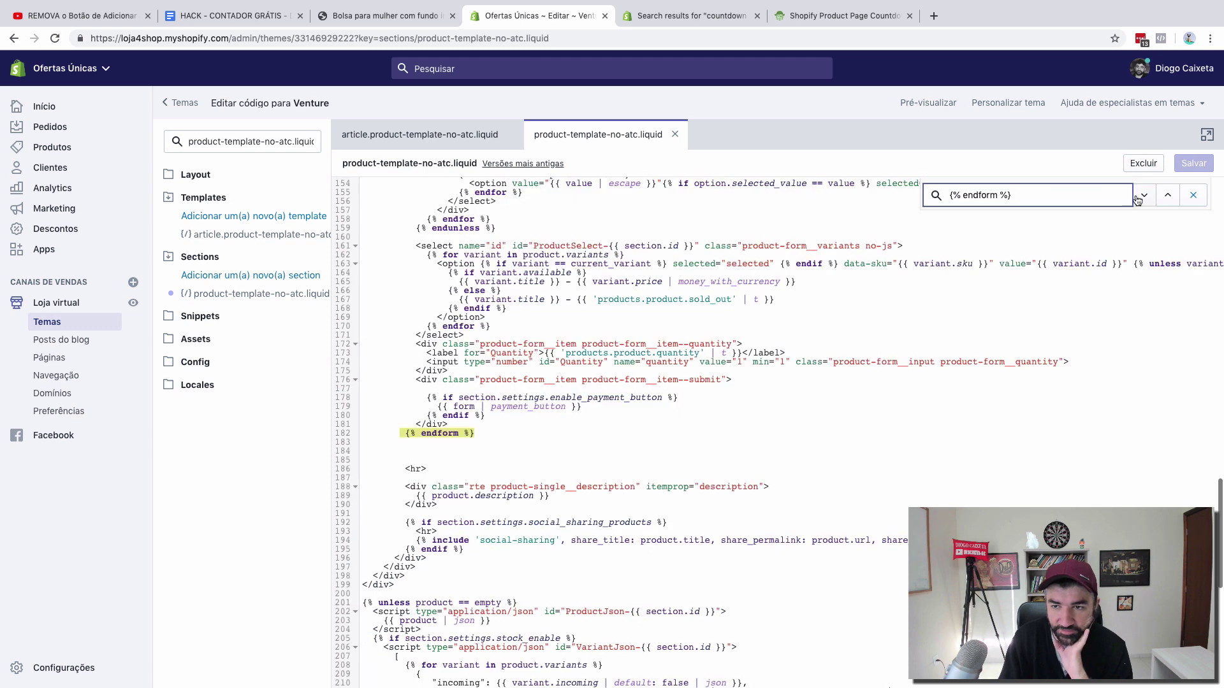
Write TESTE KARALHO on the second line below {% endform %}, save the section and reload the product page
left_click(424, 450)
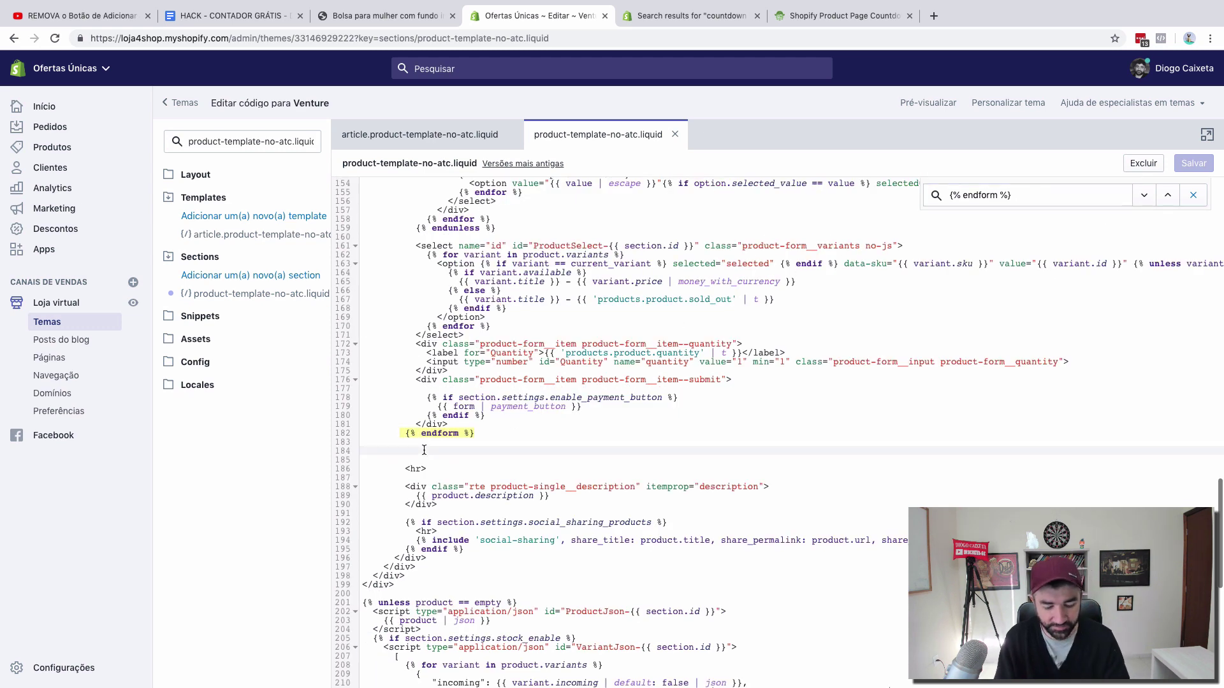
type("TESTE KARALHO")
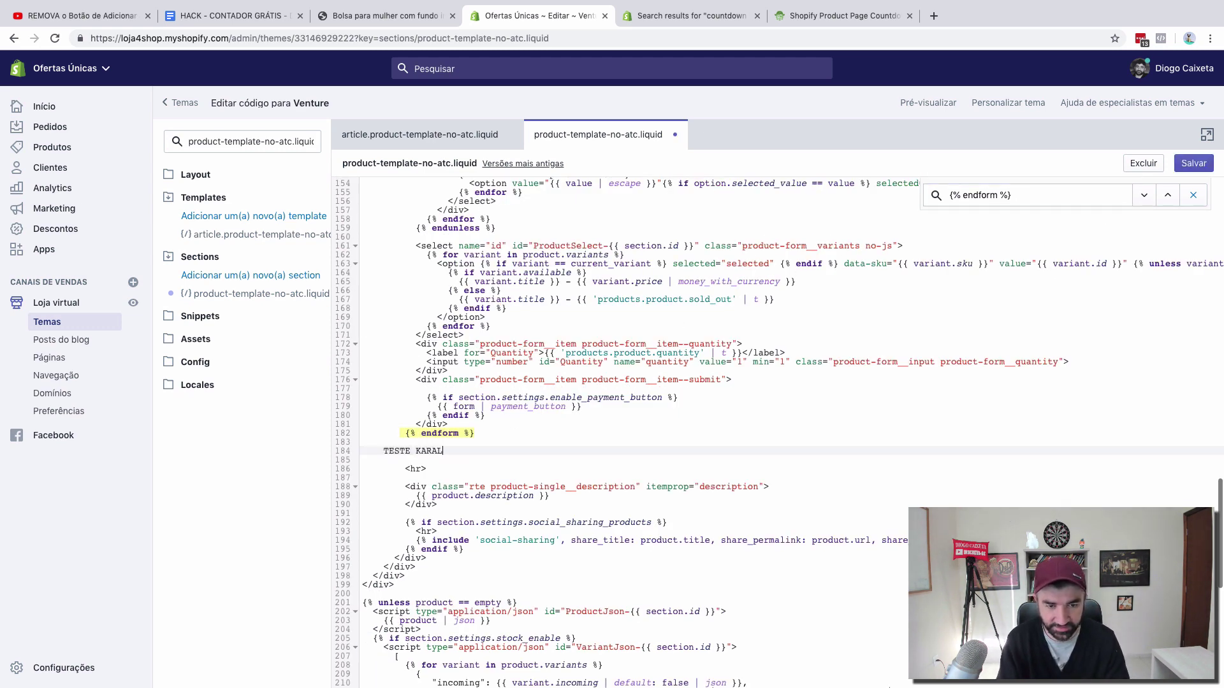
left_click(1198, 161)
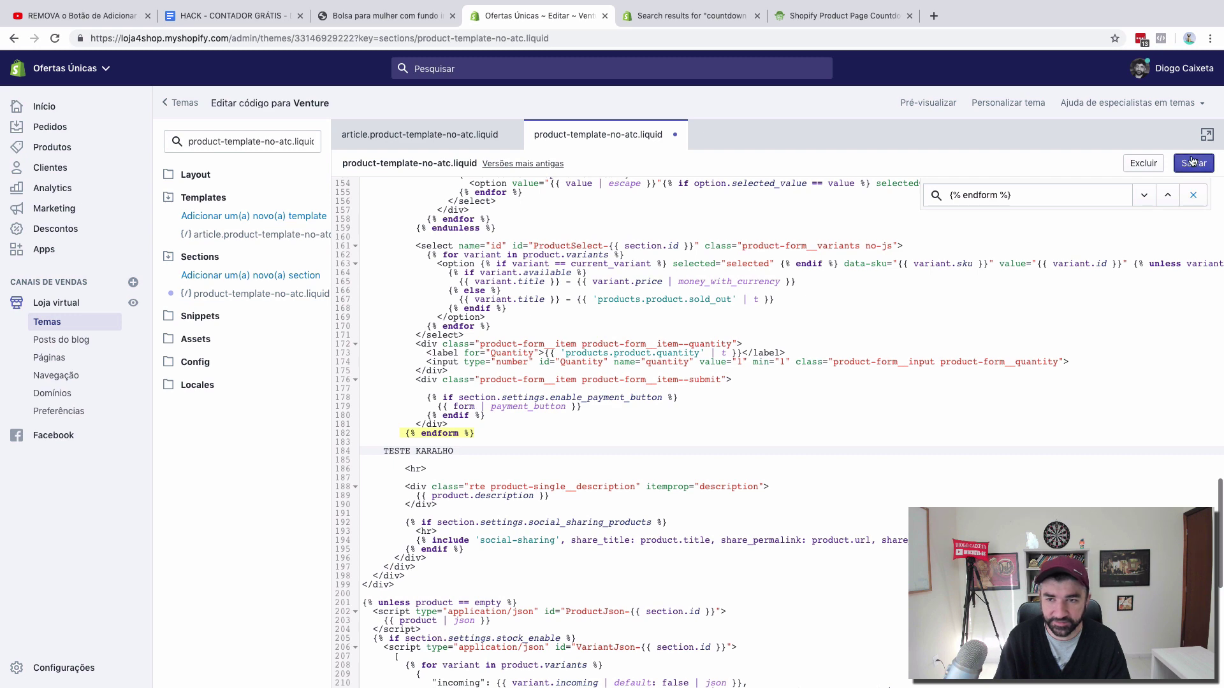
left_click(377, 17)
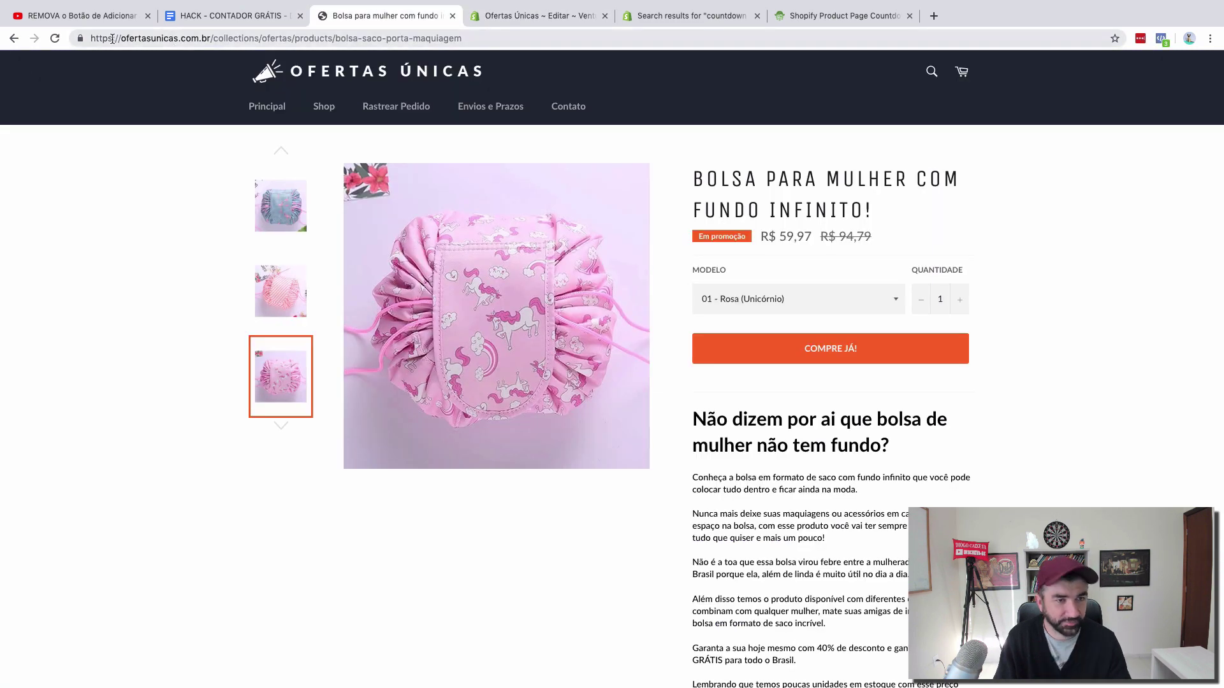
left_click(54, 39)
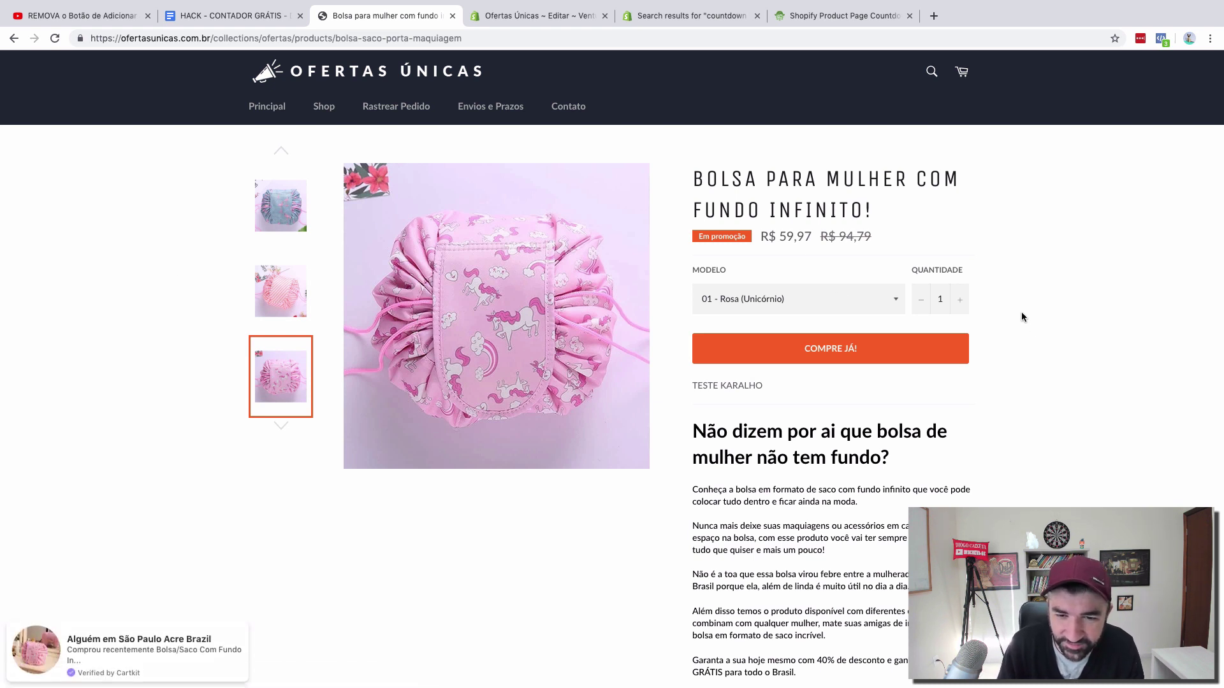
Examine the test text's position on the product page and read through the product description down to its end
scroll(1022, 317, "down", 1)
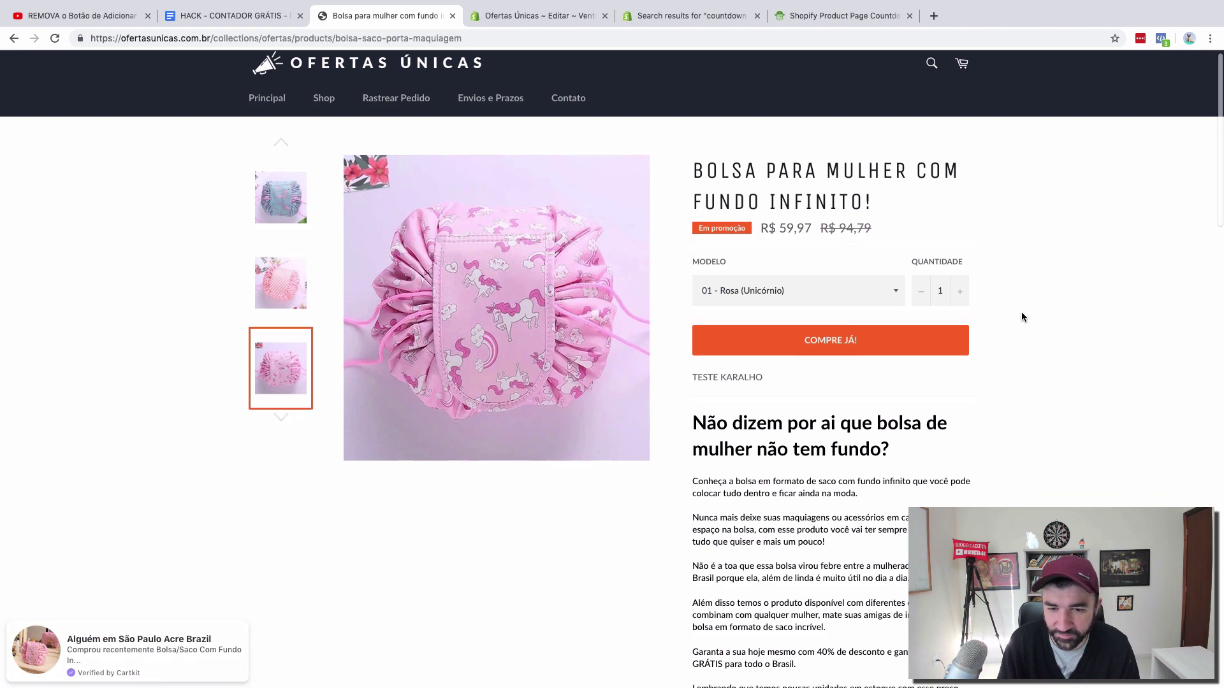
scroll(1021, 317, "up", 2)
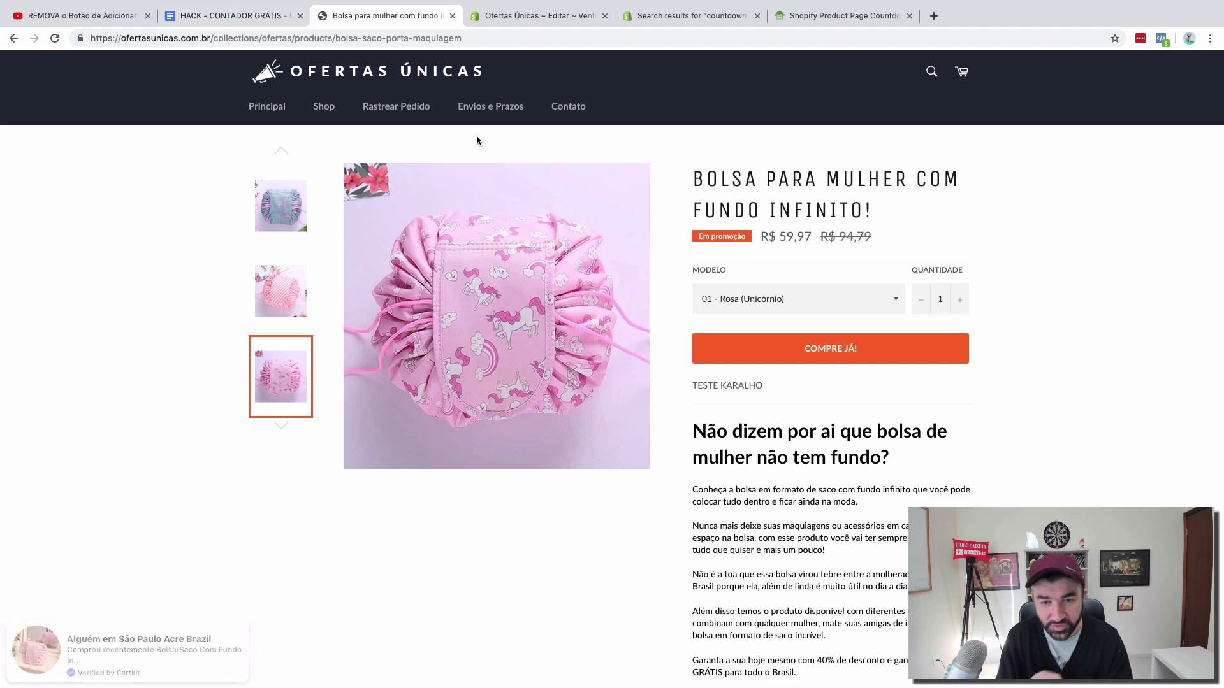
scroll(853, 398, "down", 10)
scroll(853, 398, "up", 10)
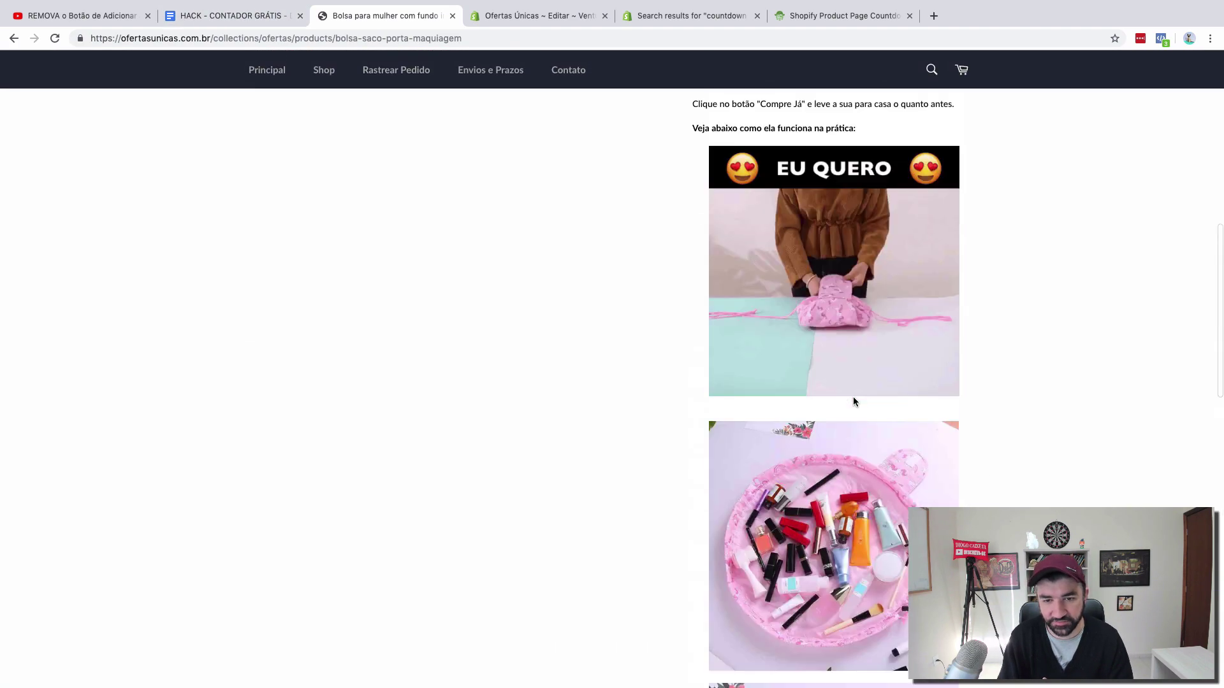
scroll(854, 400, "down", 1)
scroll(854, 397, "up", 3)
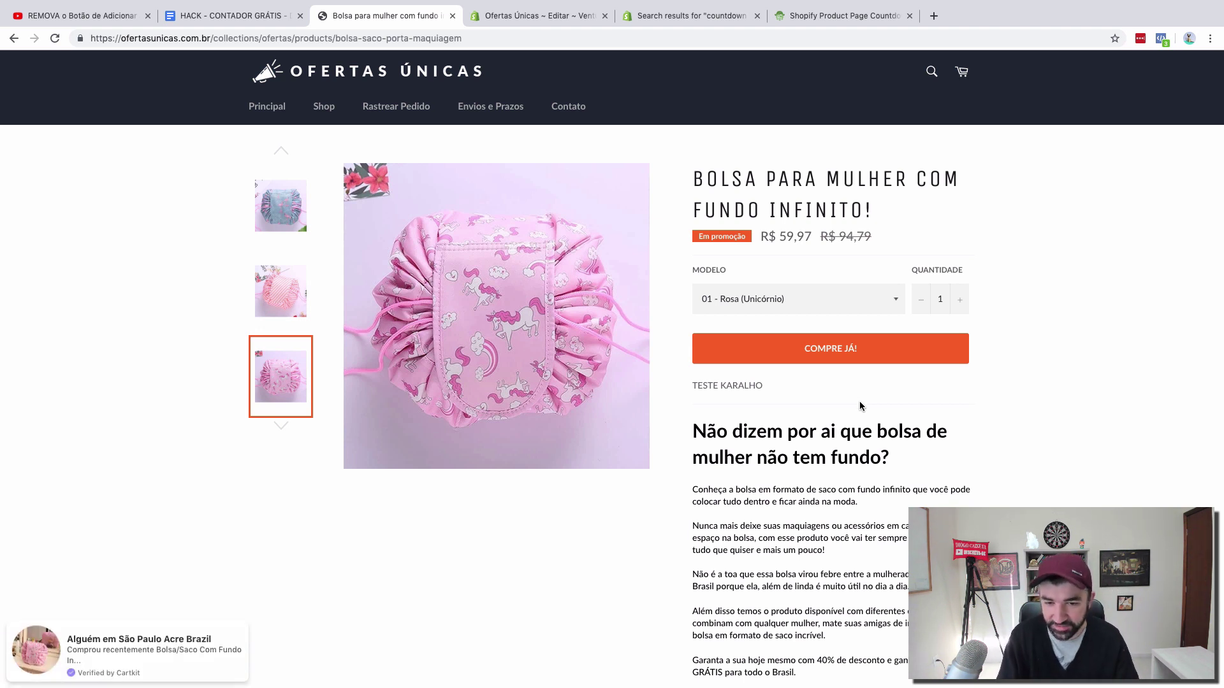
scroll(771, 373, "down", 8)
scroll(770, 372, "down", 15)
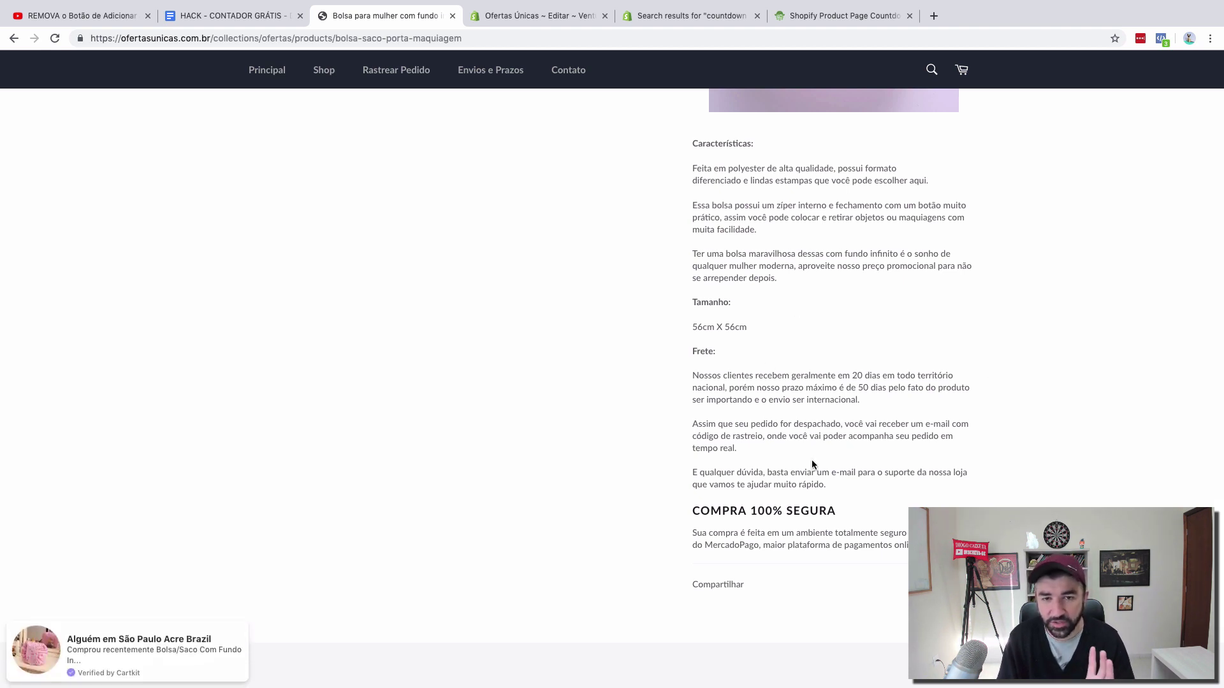
scroll(797, 349, "up", 15)
scroll(797, 349, "down", 15)
scroll(911, 494, "up", 6)
scroll(912, 495, "up", 10)
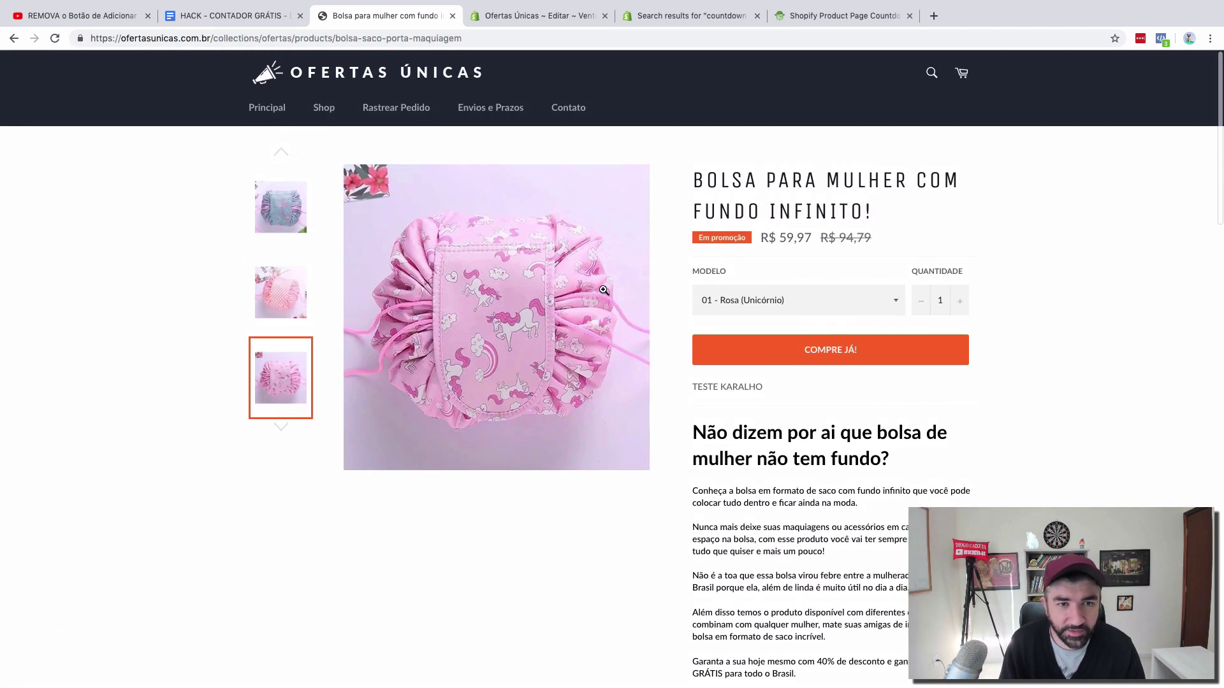
Recheck the instructions and view the section's list of older versions, keeping the current version
left_click(223, 15)
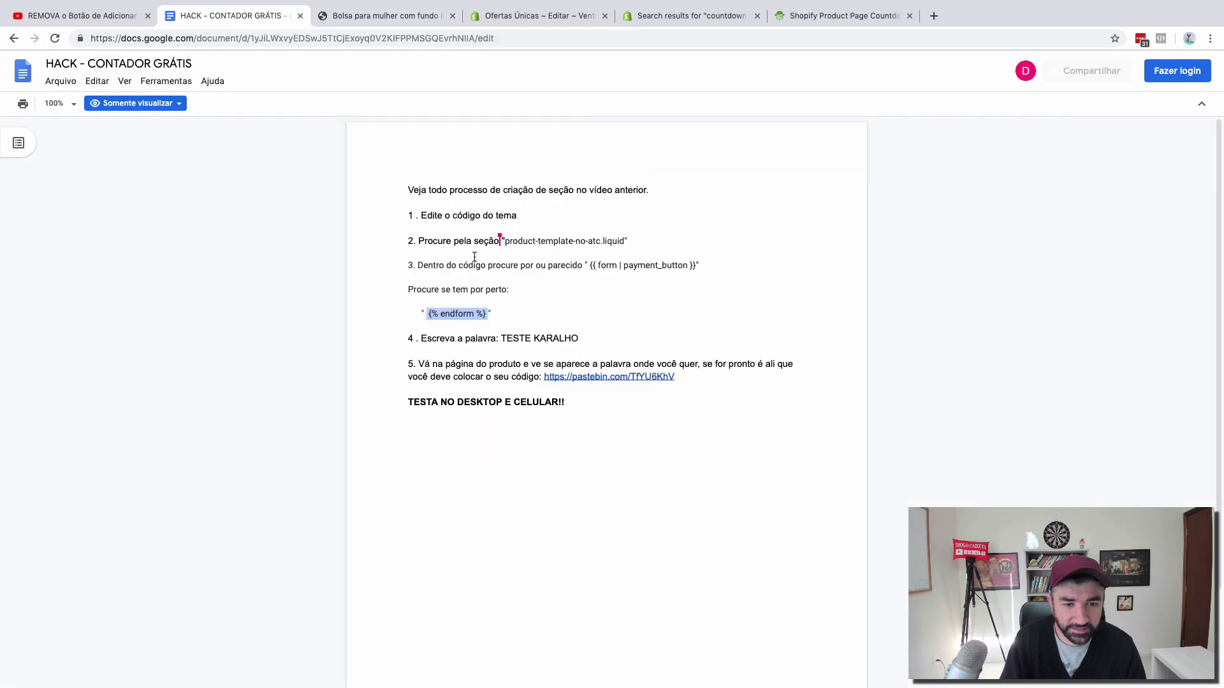
left_click(533, 16)
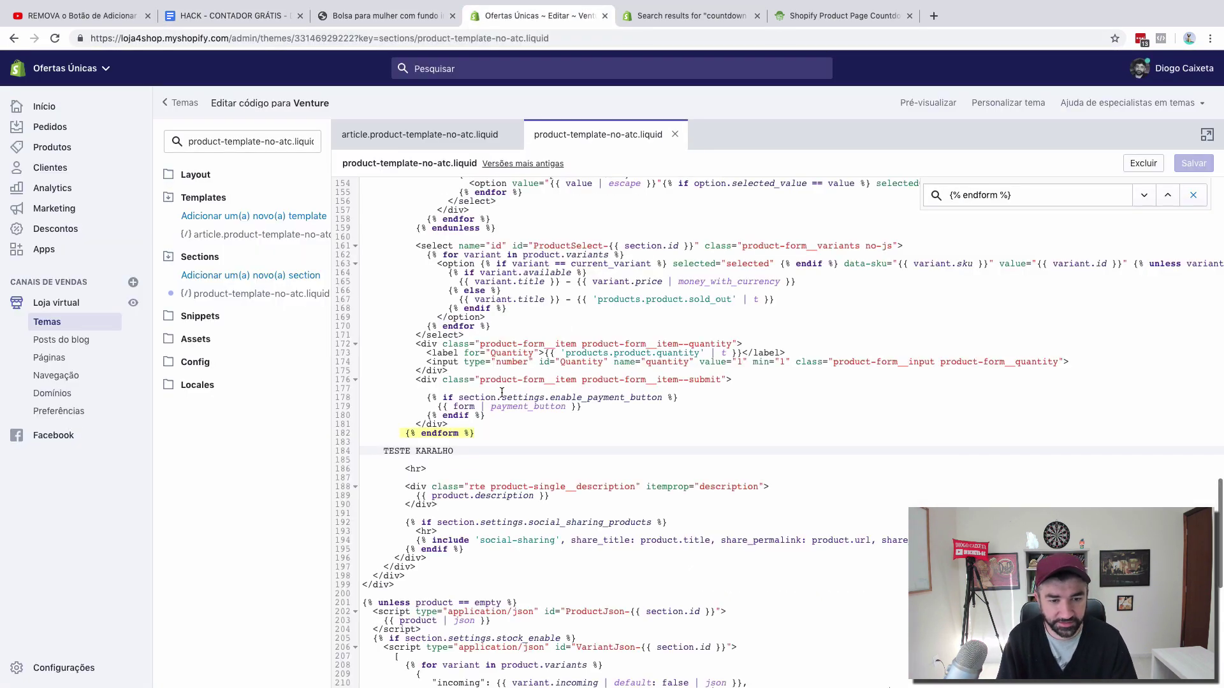
left_click_drag(482, 453, 380, 448)
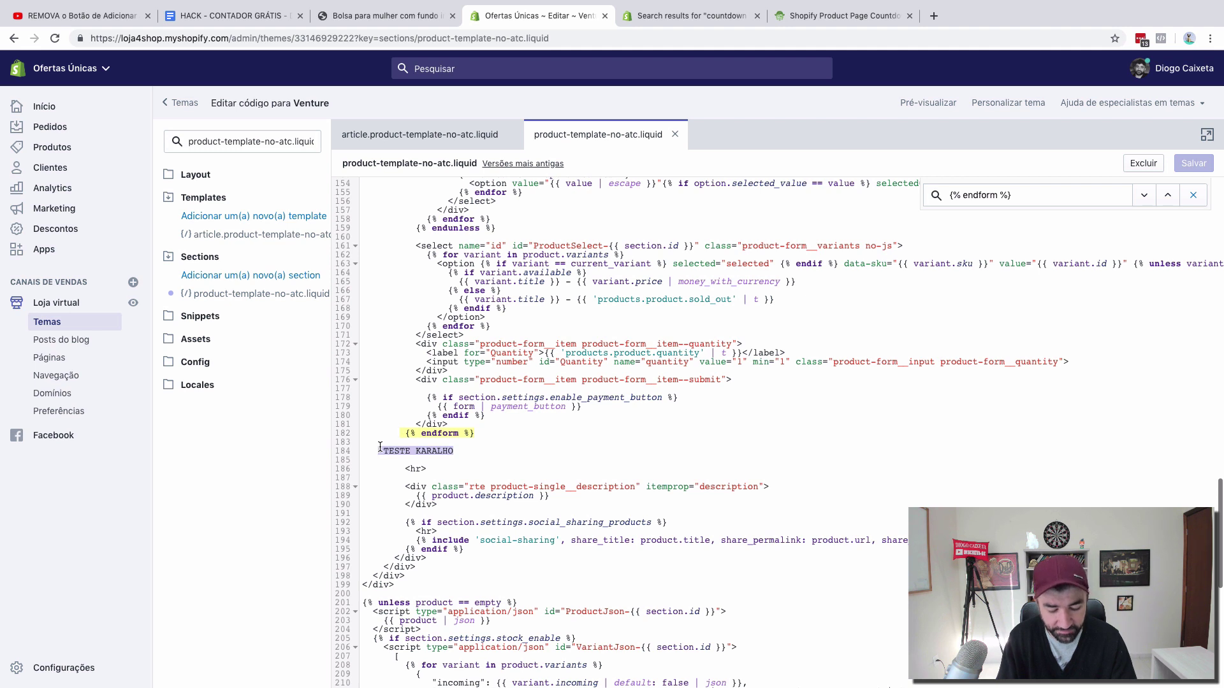
left_click(527, 166)
left_click(539, 163)
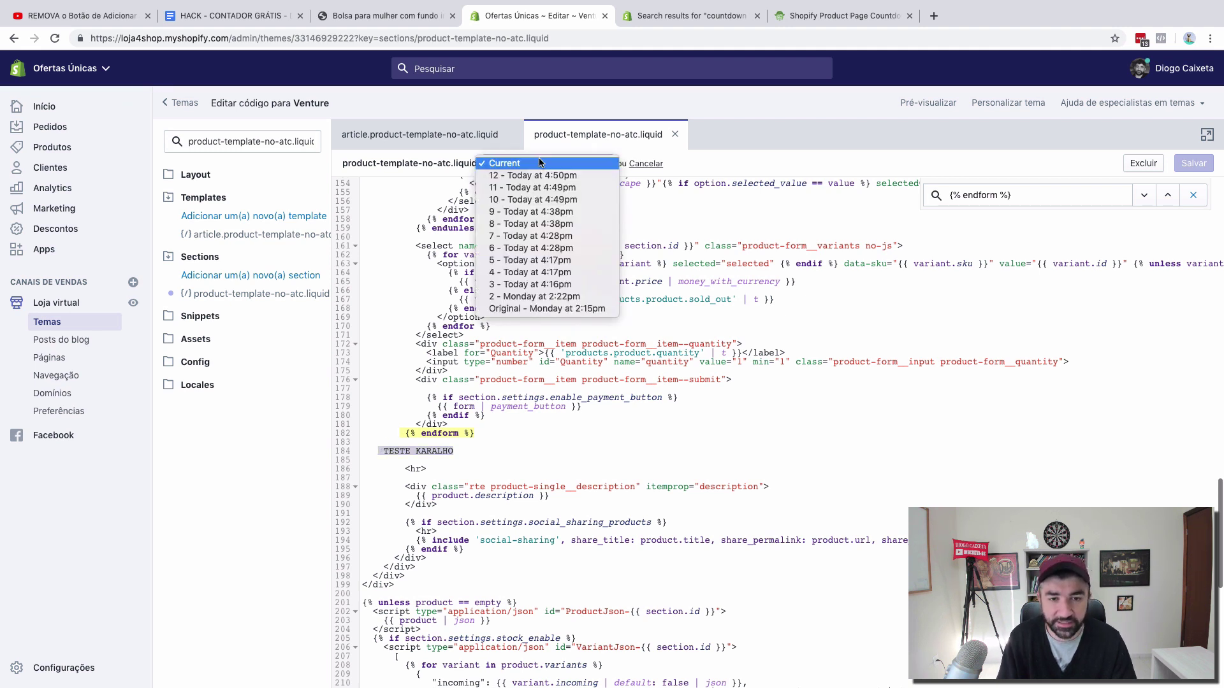
left_click(759, 312)
left_click(438, 452)
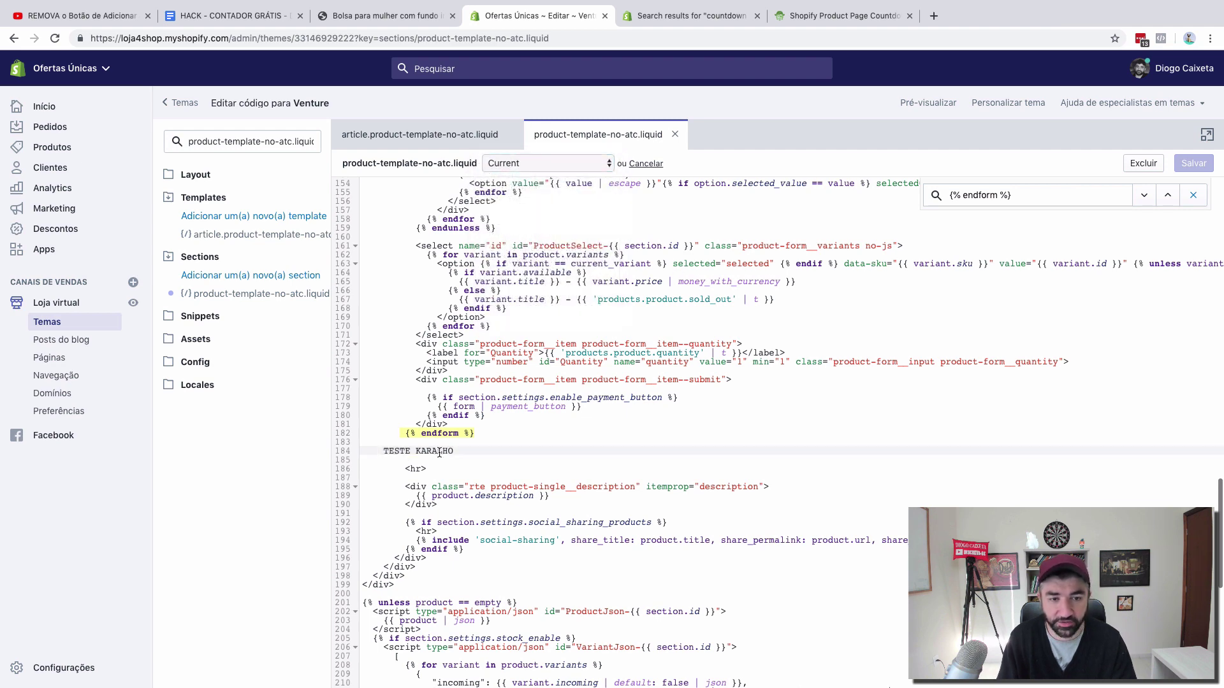
Add TESTE KARALHO 2 below {% endunless %} with an empty line between them, save the section and reload the product page
scroll(439, 452, "up", 2)
scroll(452, 339, "up", 5)
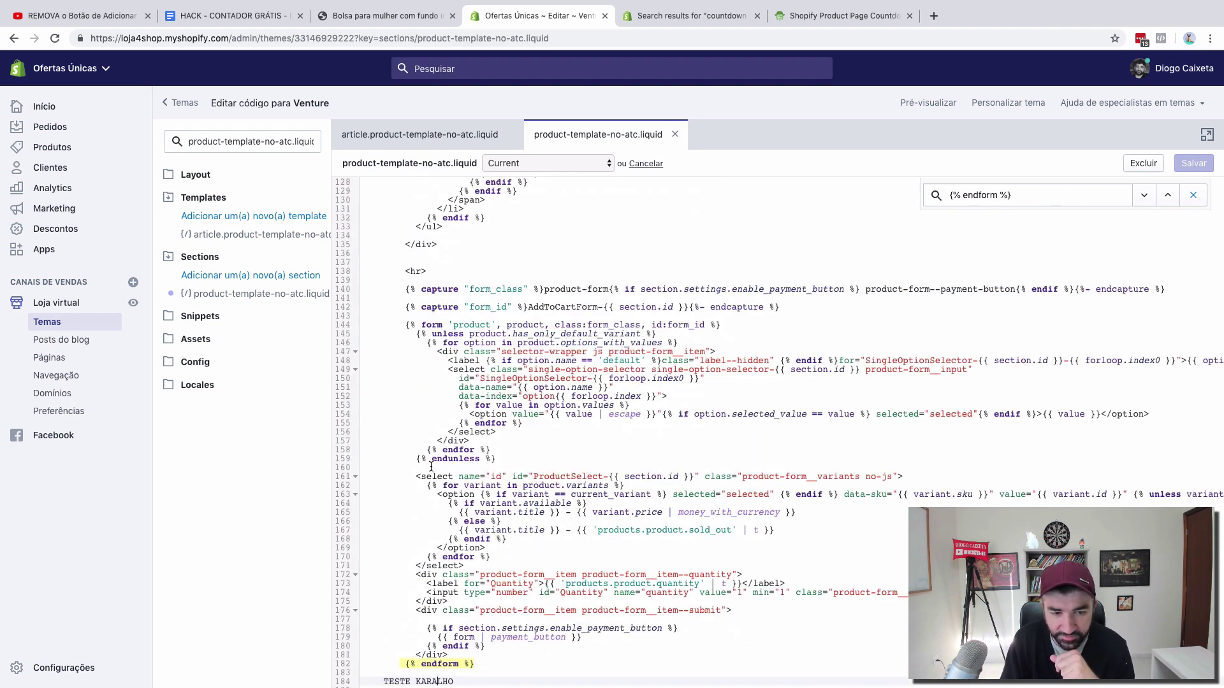
left_click(525, 460)
key("Return")
key("Return")
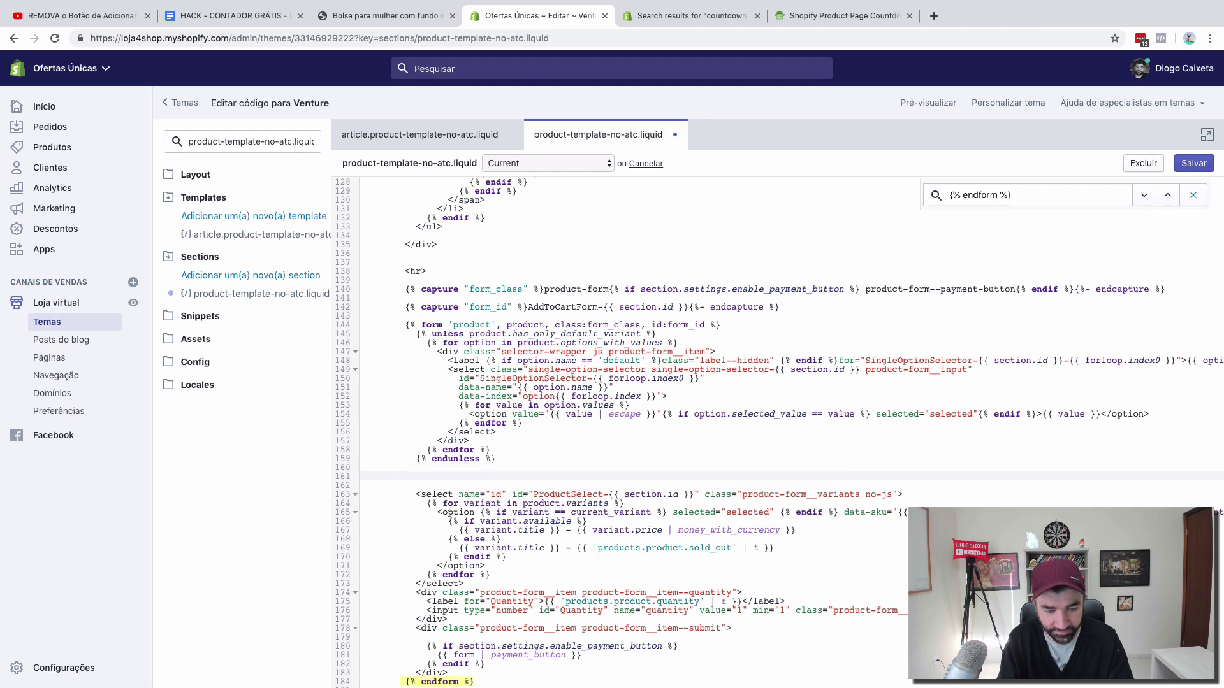
type("TESTE KARALHO")
left_click(1193, 163)
left_click(374, 19)
left_click(55, 37)
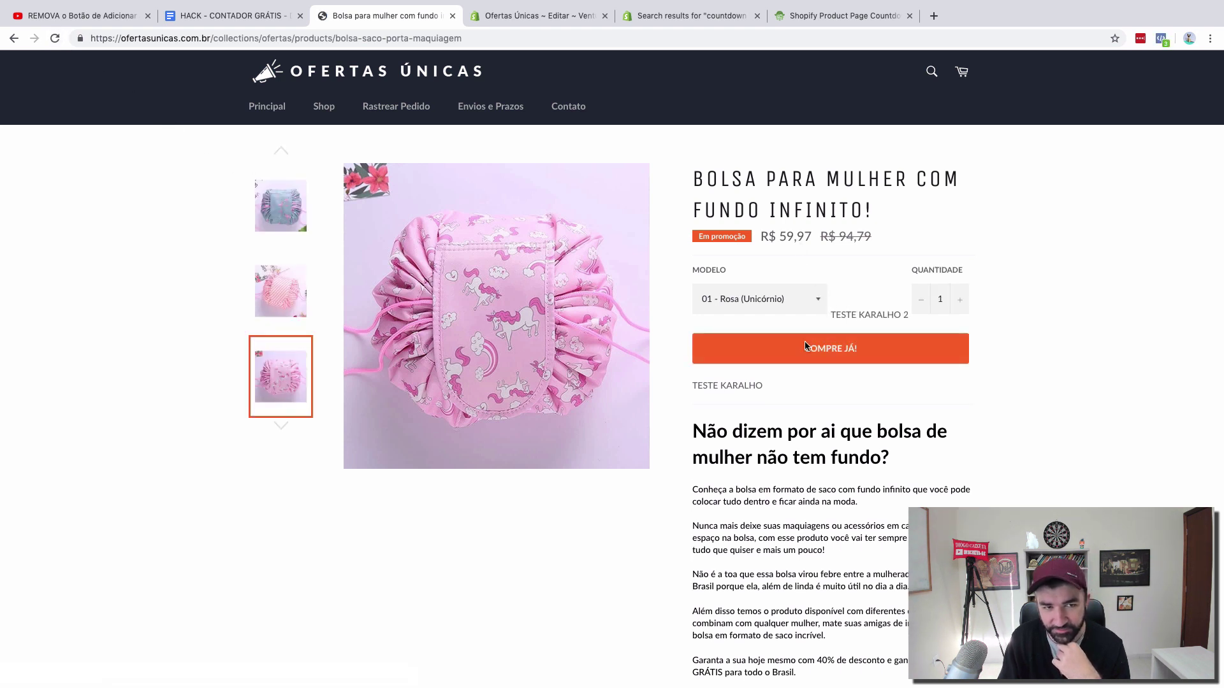
Cut the TESTE KARALHO 2 text from below {% endunless %} in the section code
left_click(536, 18)
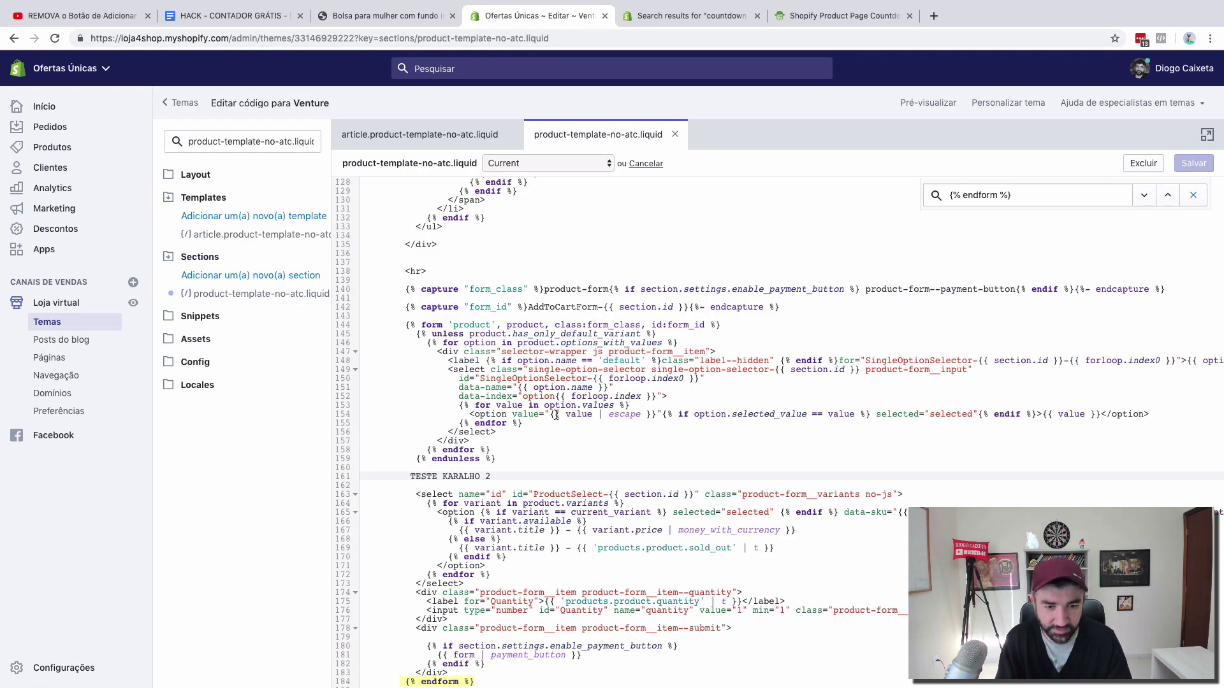
left_click_drag(510, 478, 404, 477)
key("ctrl+c")
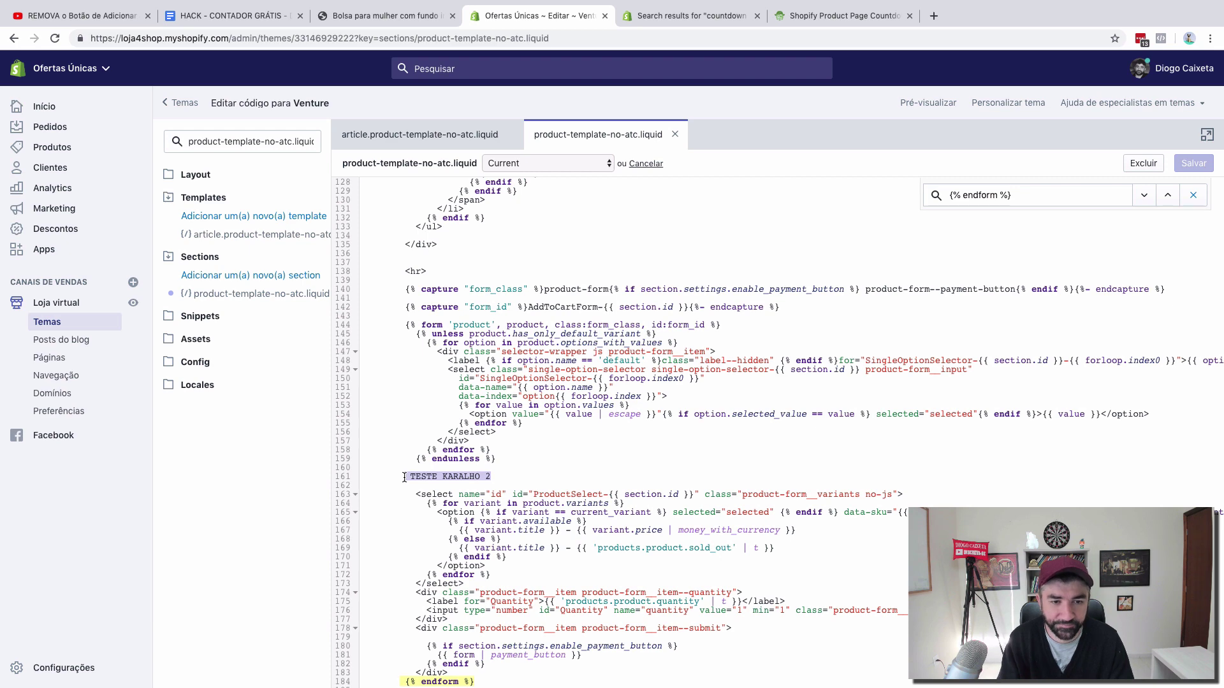
key("BackSpace")
Add TESTE KARALHO 3 between the closing </div> and the <hr> above the product form, save the section and reload the product page
scroll(443, 398, "up", 4)
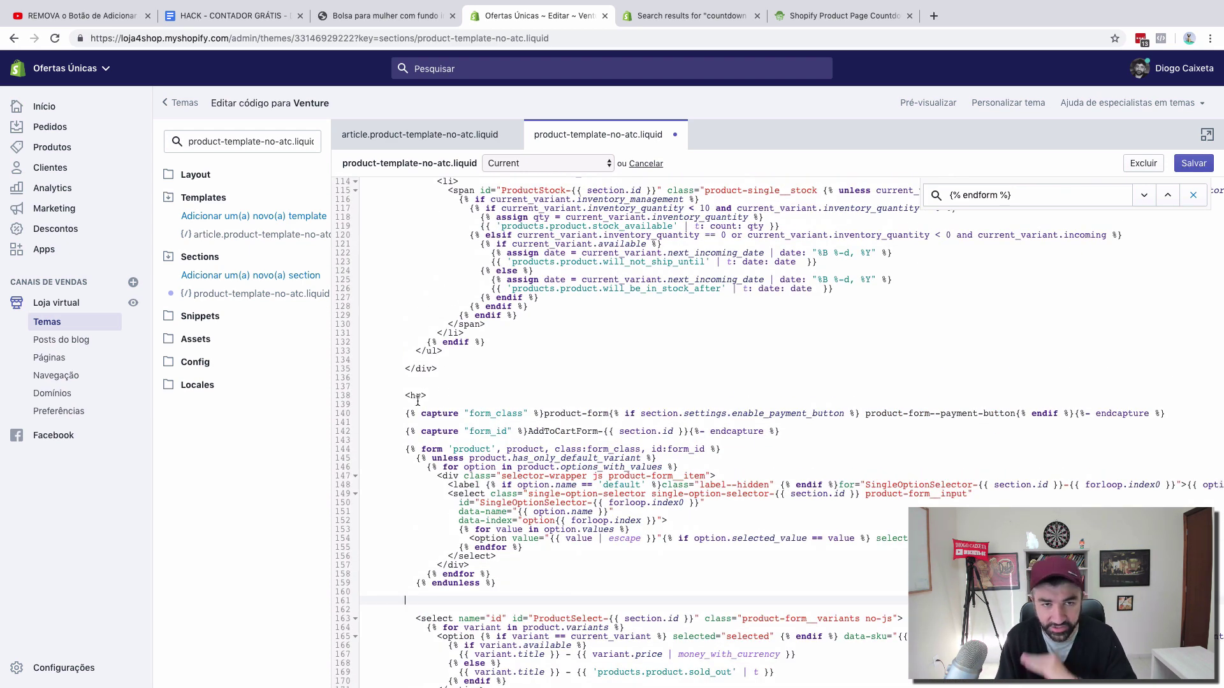
left_click(385, 18)
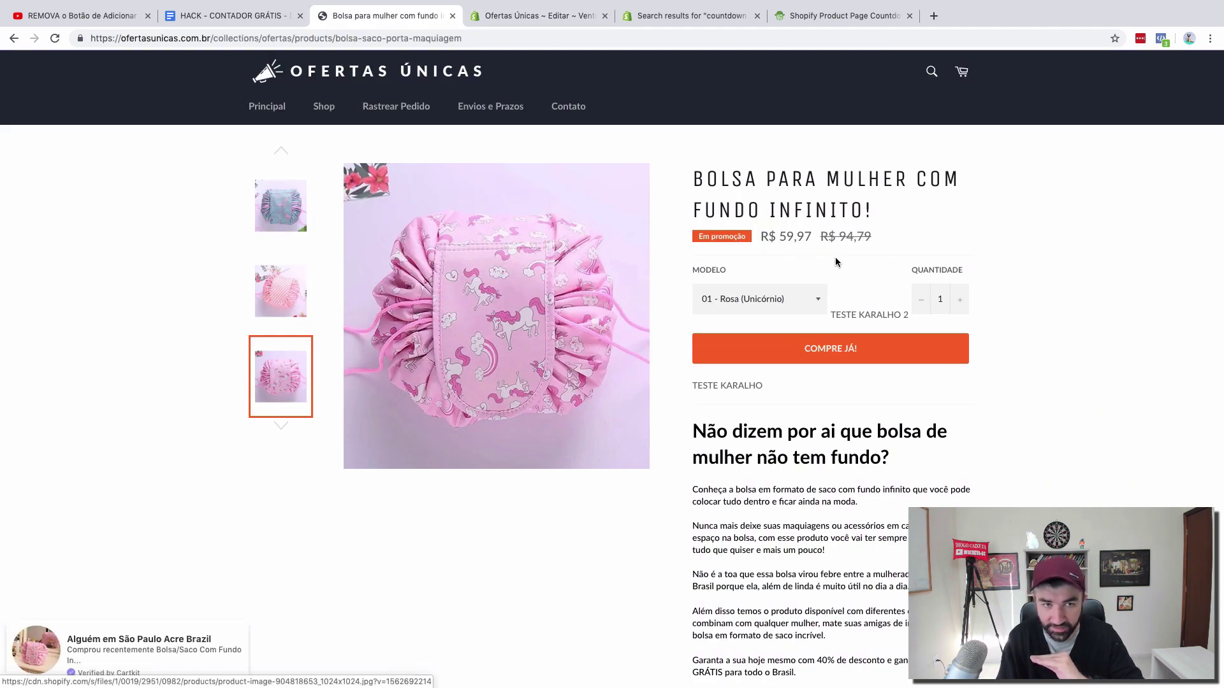
left_click(522, 21)
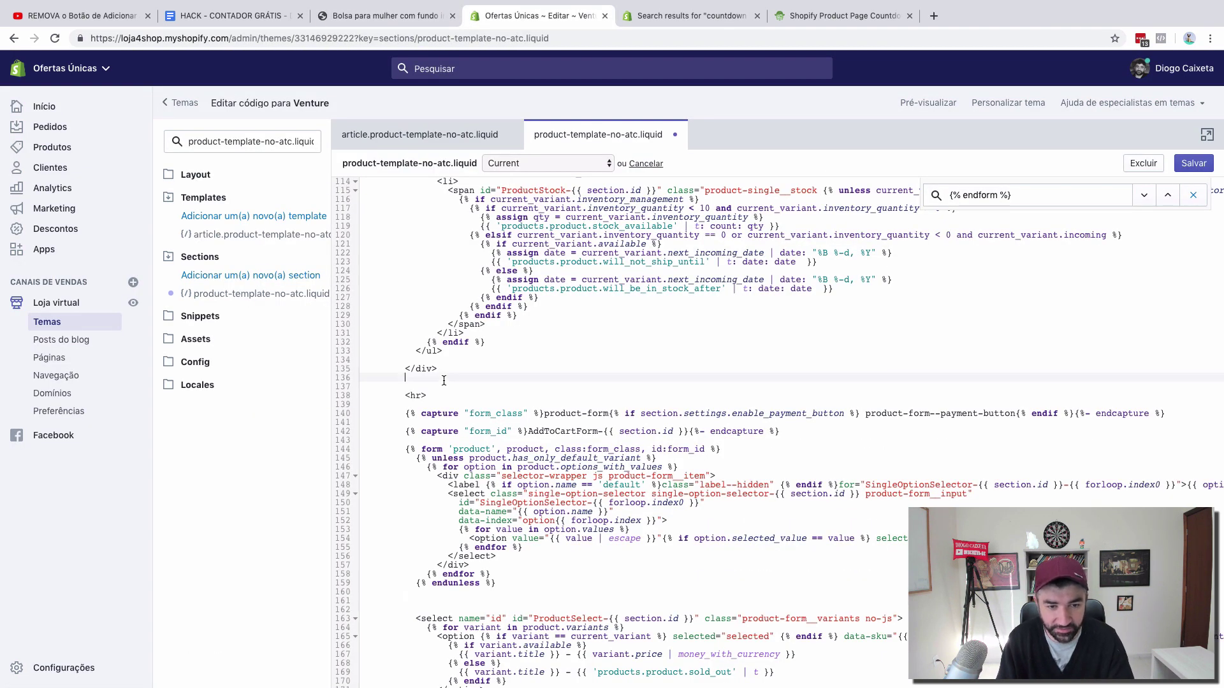
key("Return")
key("ctrl+v")
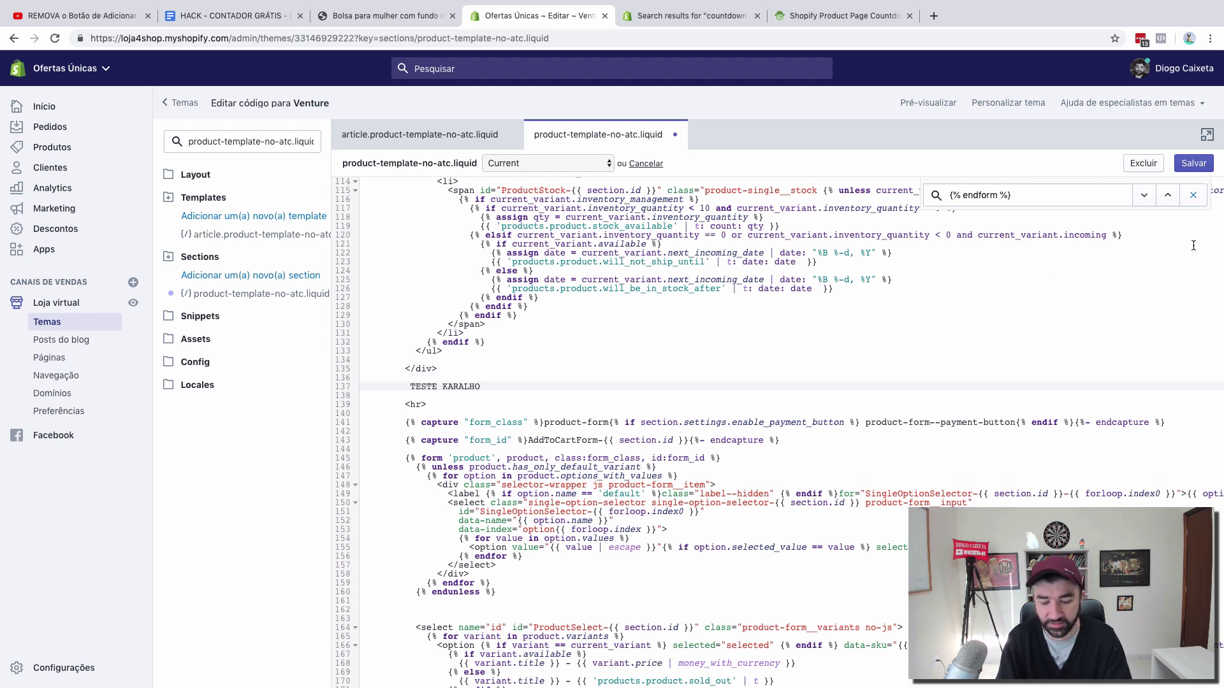
left_click(1194, 163)
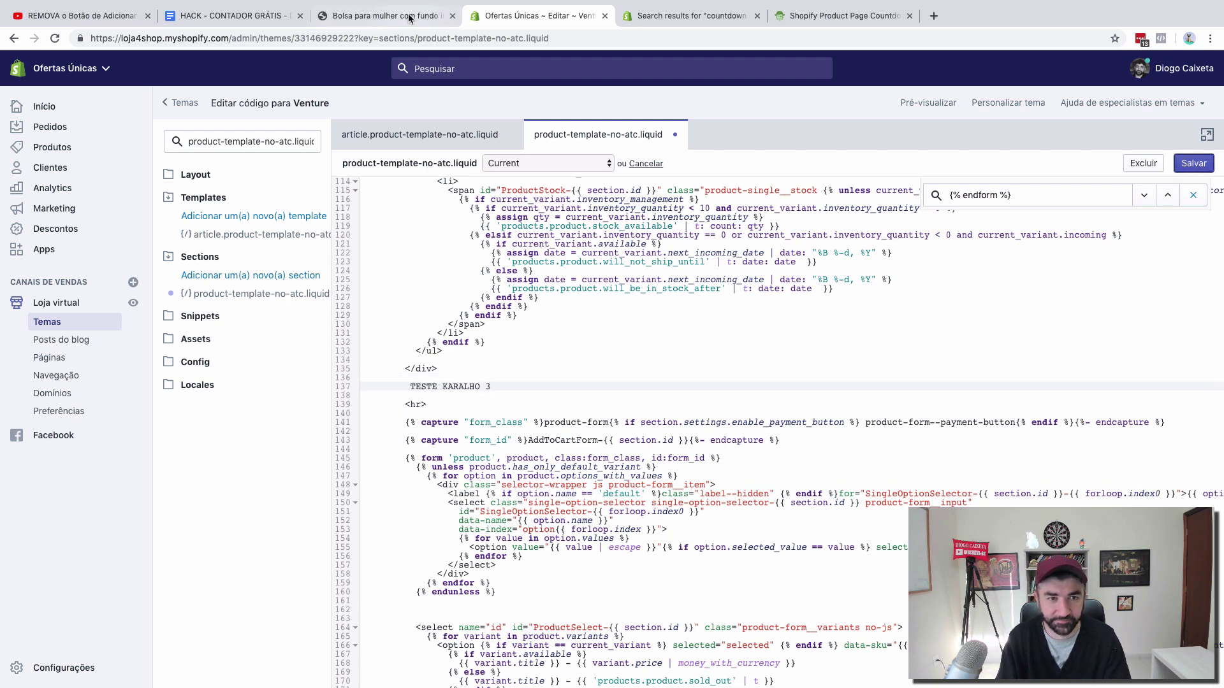
left_click(322, 19)
left_click(55, 38)
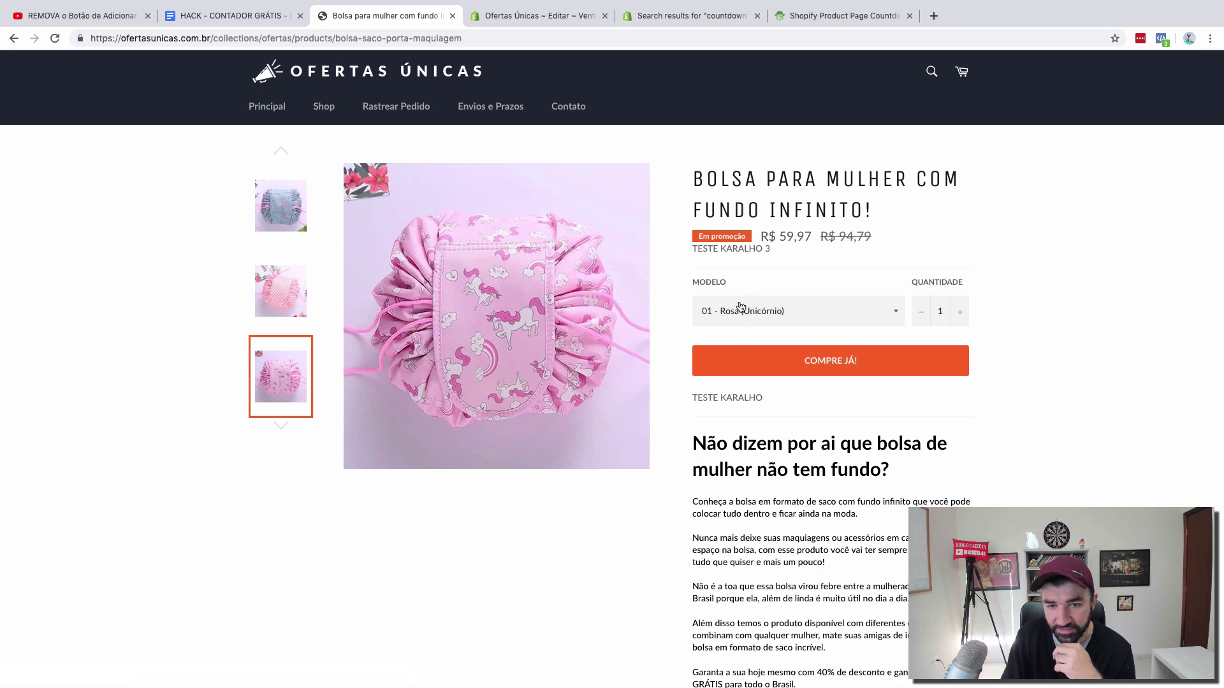
Delete the TESTE KARALHO 3 line above the <hr> in the section code
left_click(527, 20)
key("shift+Home")
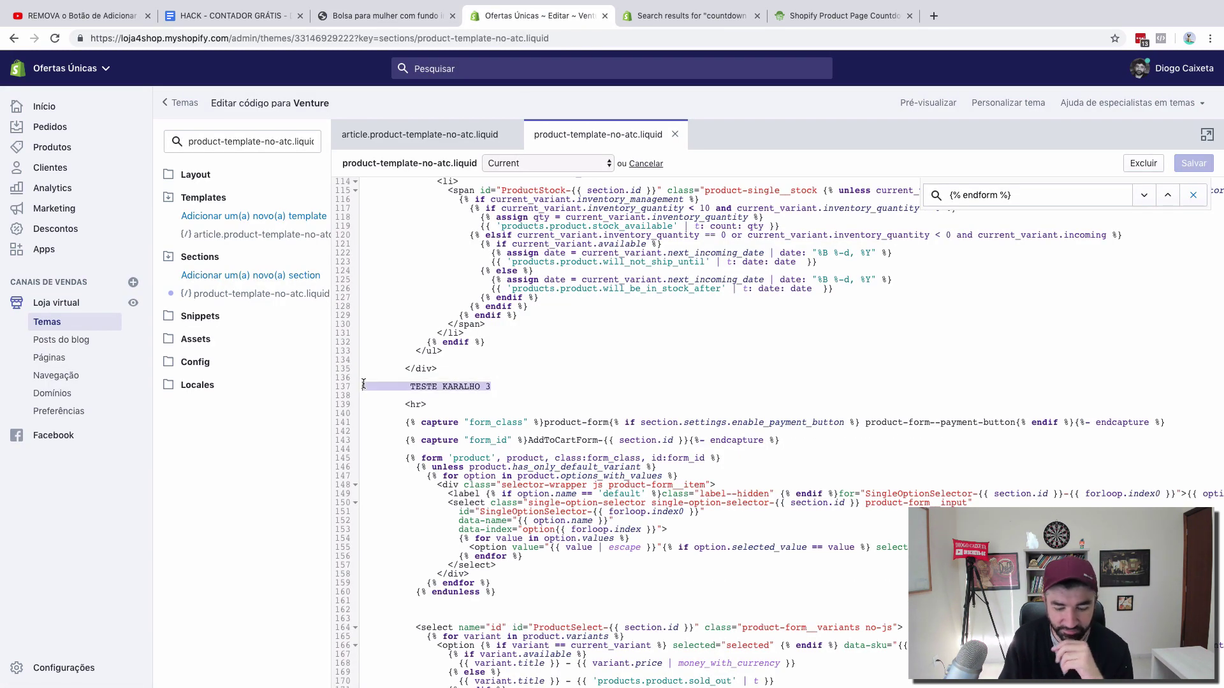
key("BackSpace")
key("BackSpace")
Delete the TESTE KARALHO text below {% endform %}, leaving an empty line there
scroll(487, 373, "down", 10)
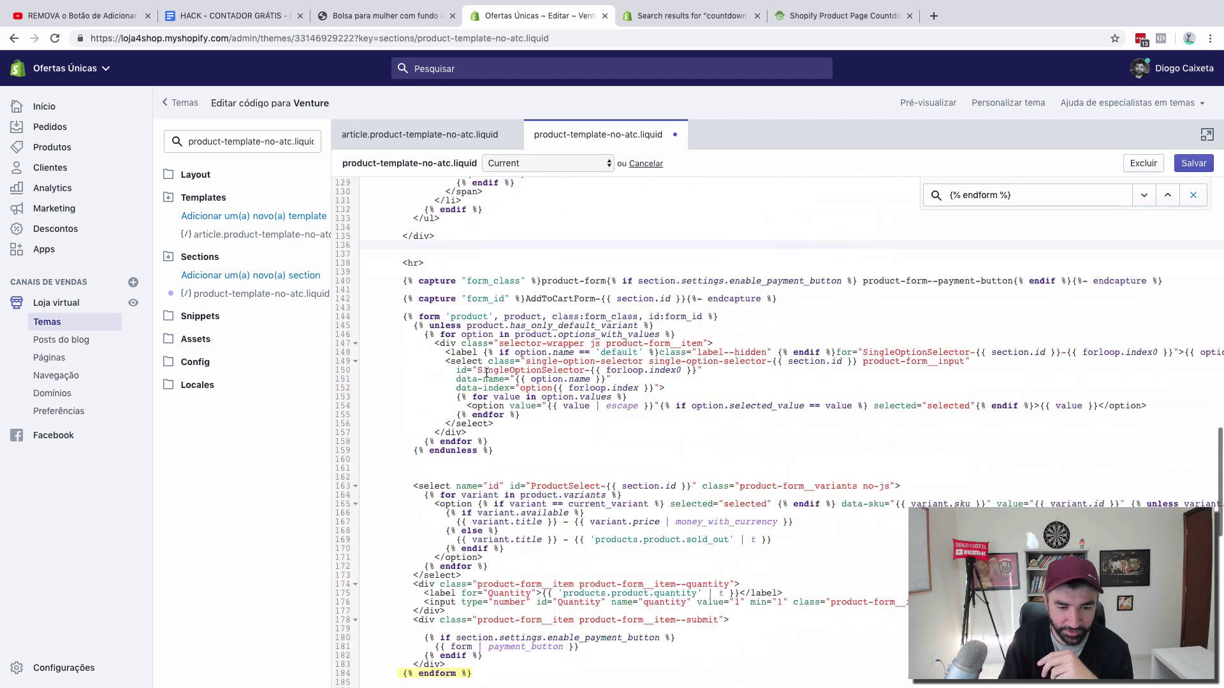
left_click(451, 489)
key("shift+Home")
key("BackSpace")
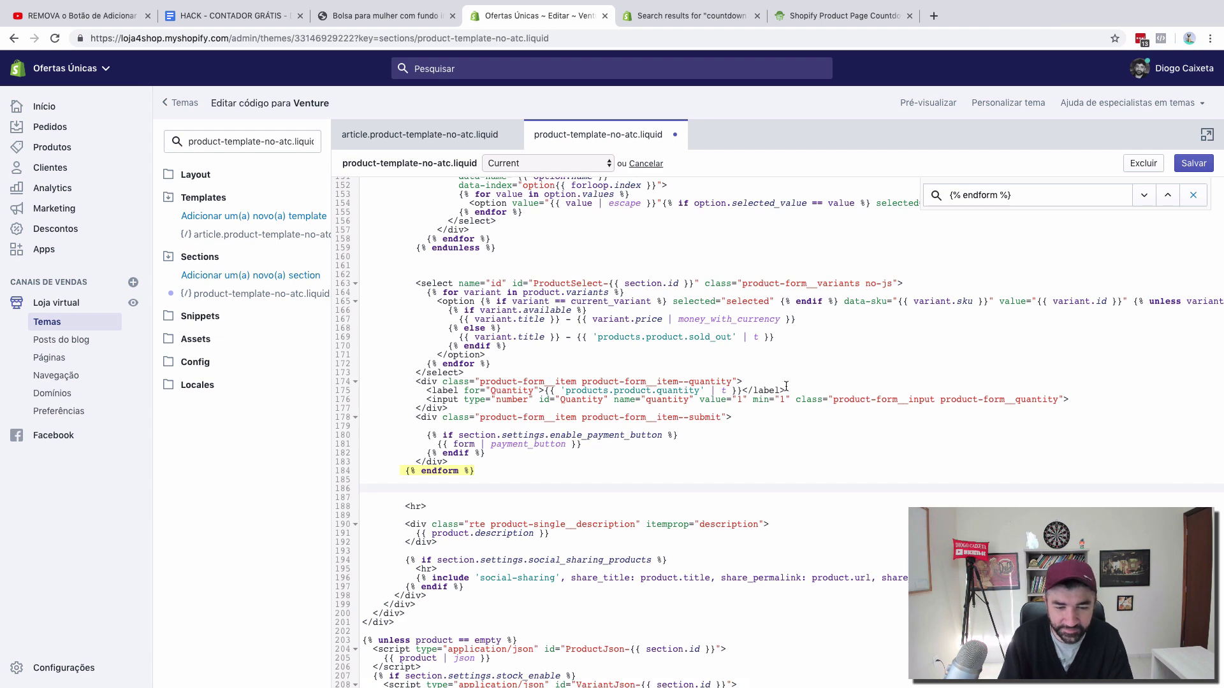
Reread the instructions document, open its Pastebin link from item 5 and display the paste as raw text
left_click(250, 23)
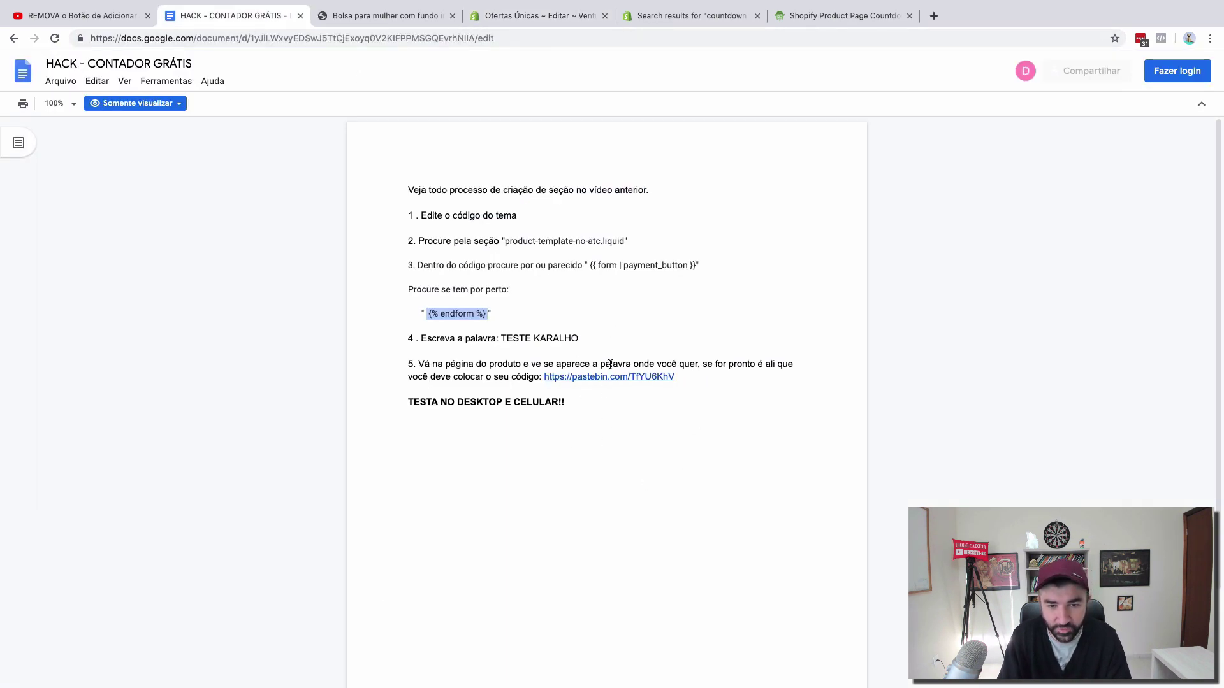
scroll(601, 497, "down", 3)
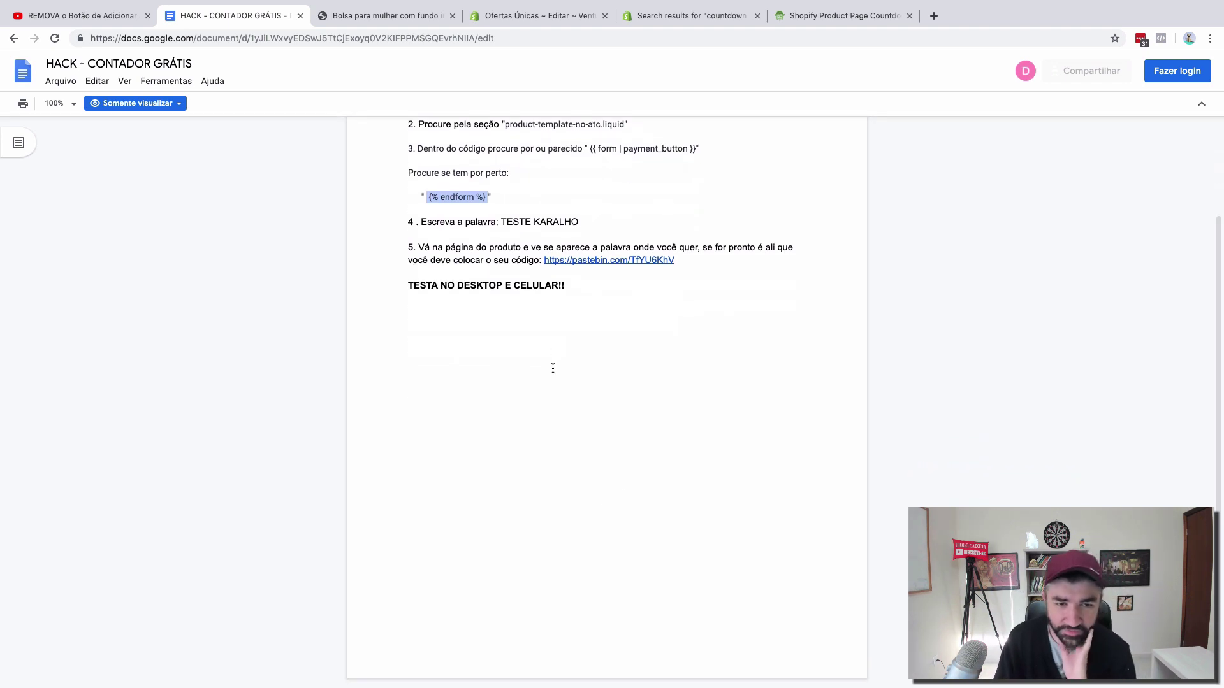
scroll(552, 367, "up", 1)
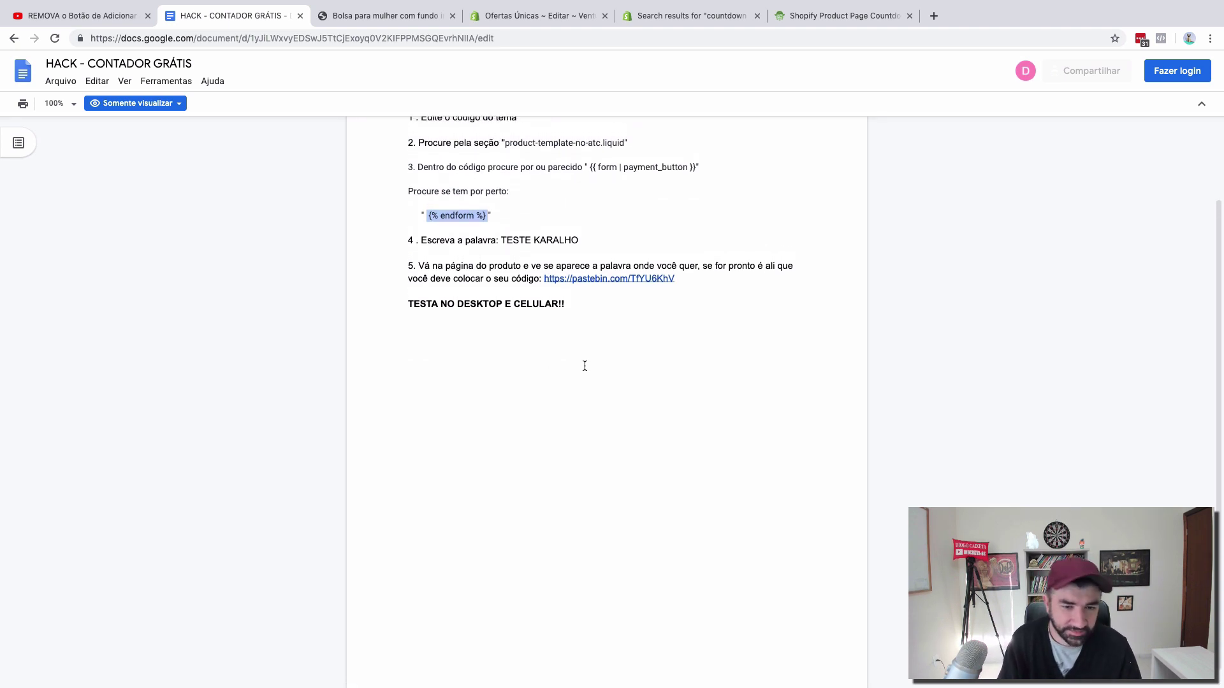
scroll(585, 365, "up", 3)
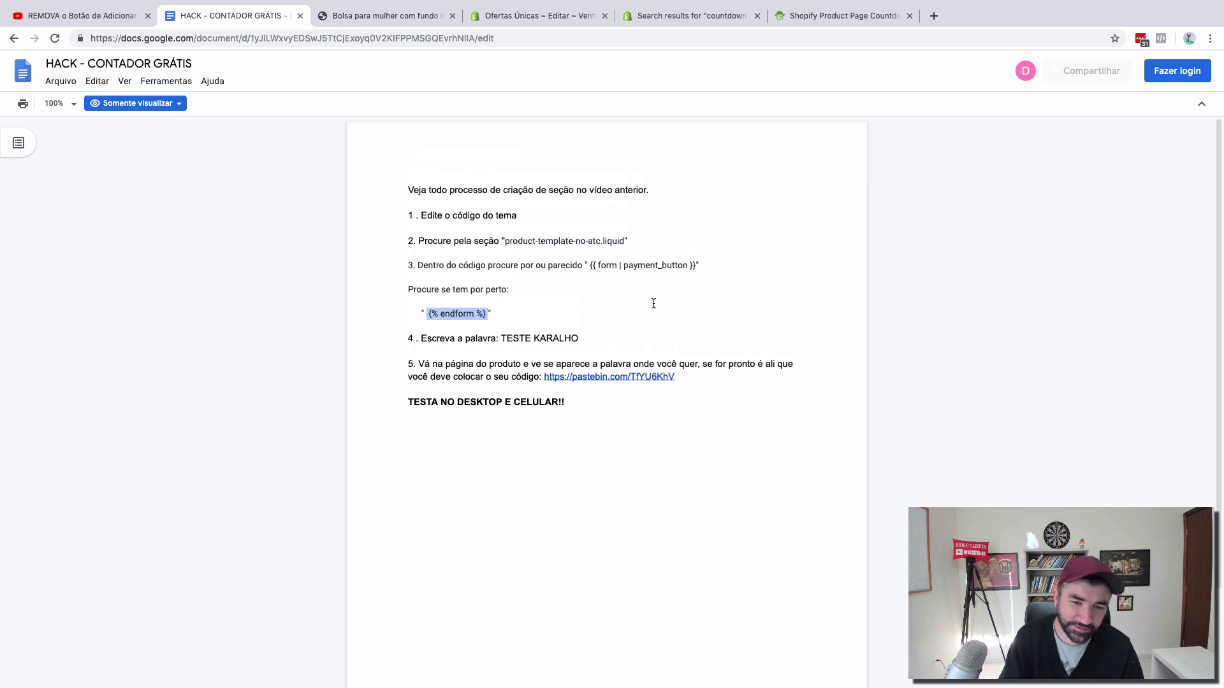
left_click(603, 376)
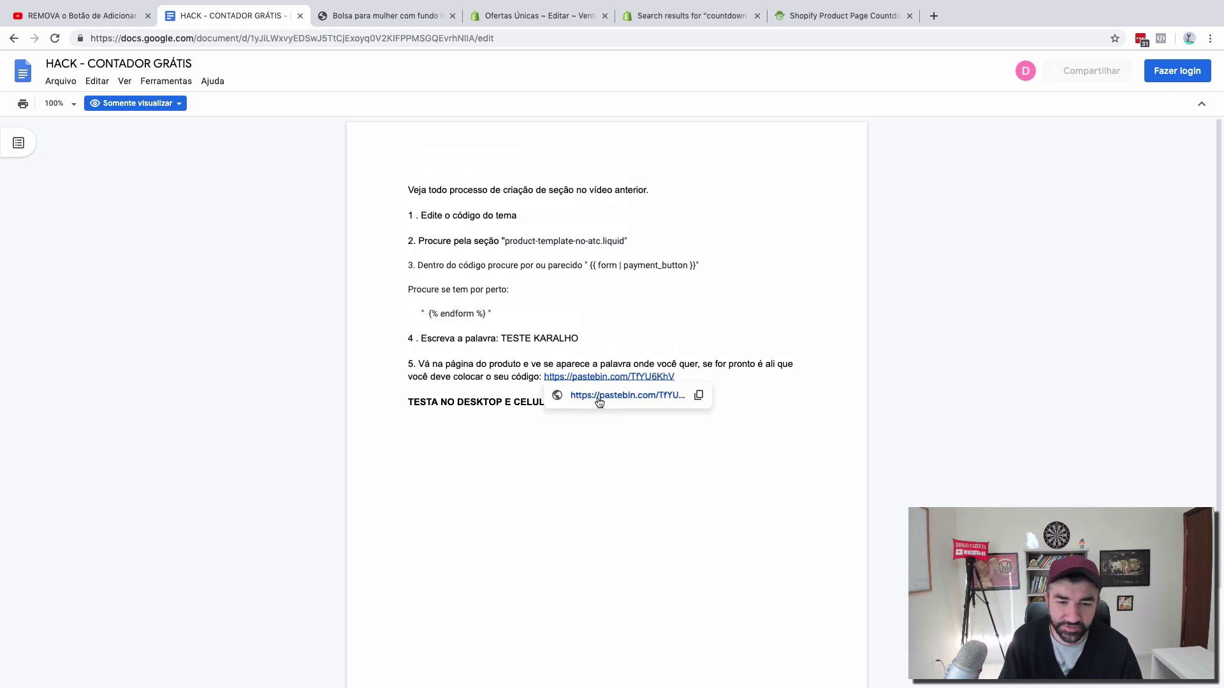
left_click(598, 398)
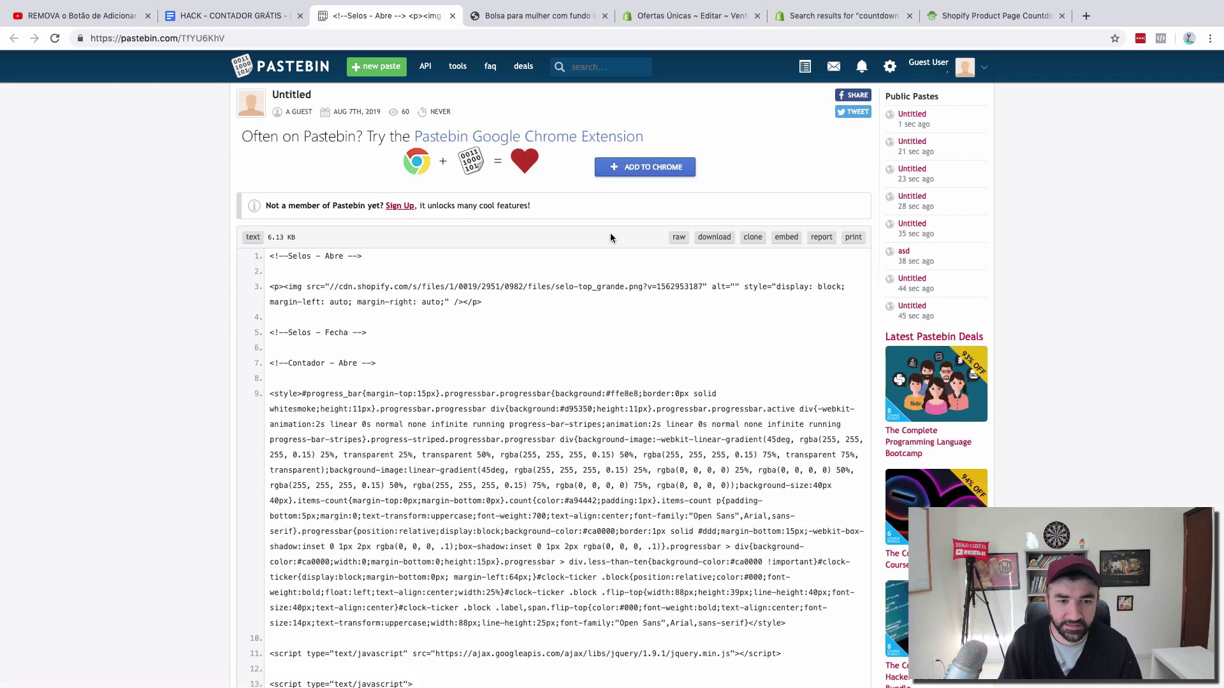
left_click(678, 239)
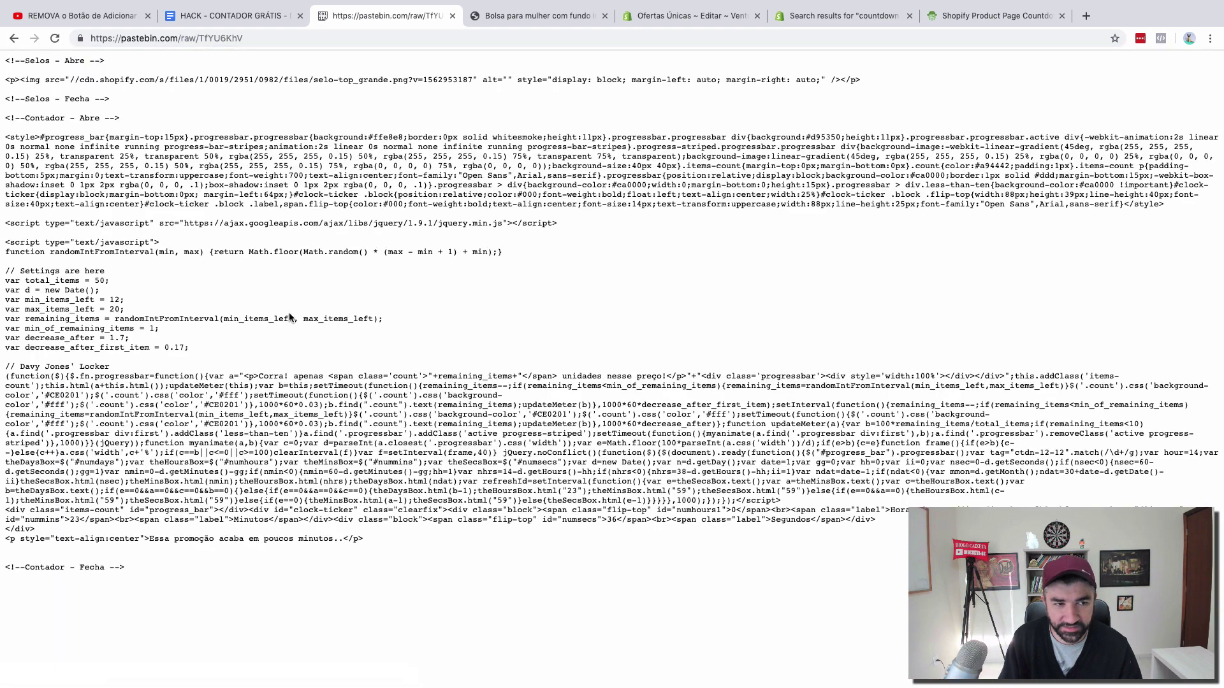
Examine the original countdown code block near the end of ConversionPirate's countdown article
left_click(932, 22)
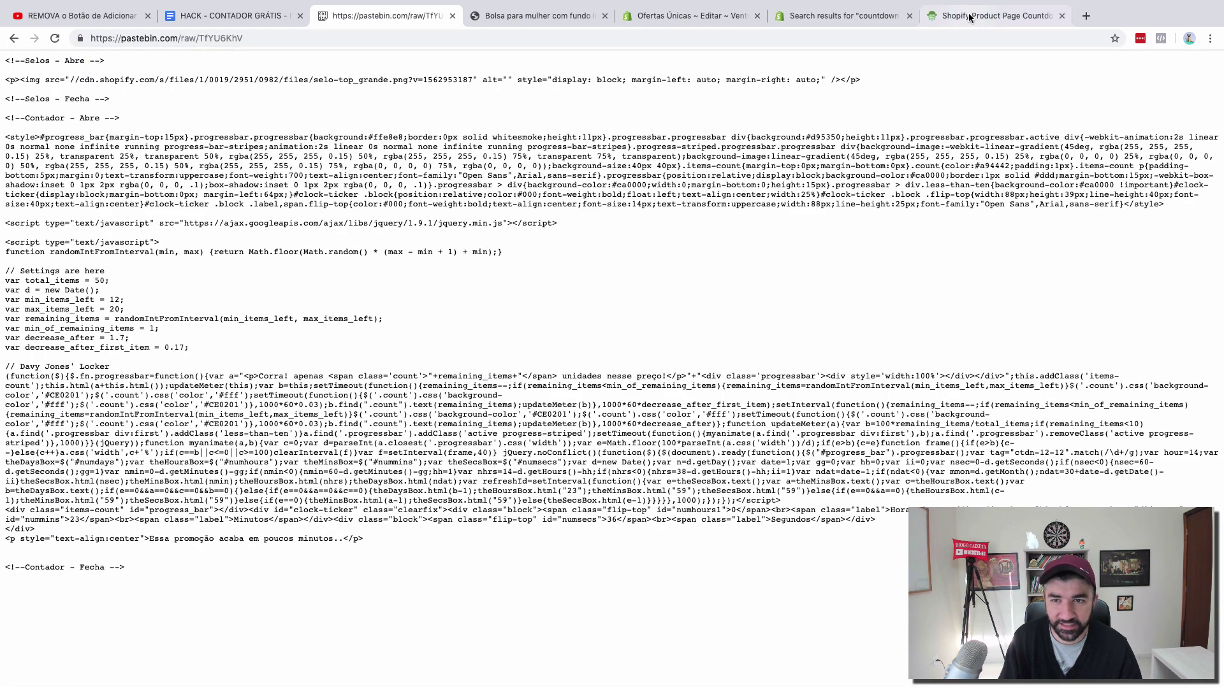
scroll(549, 571, "down", 10)
scroll(549, 571, "down", 20)
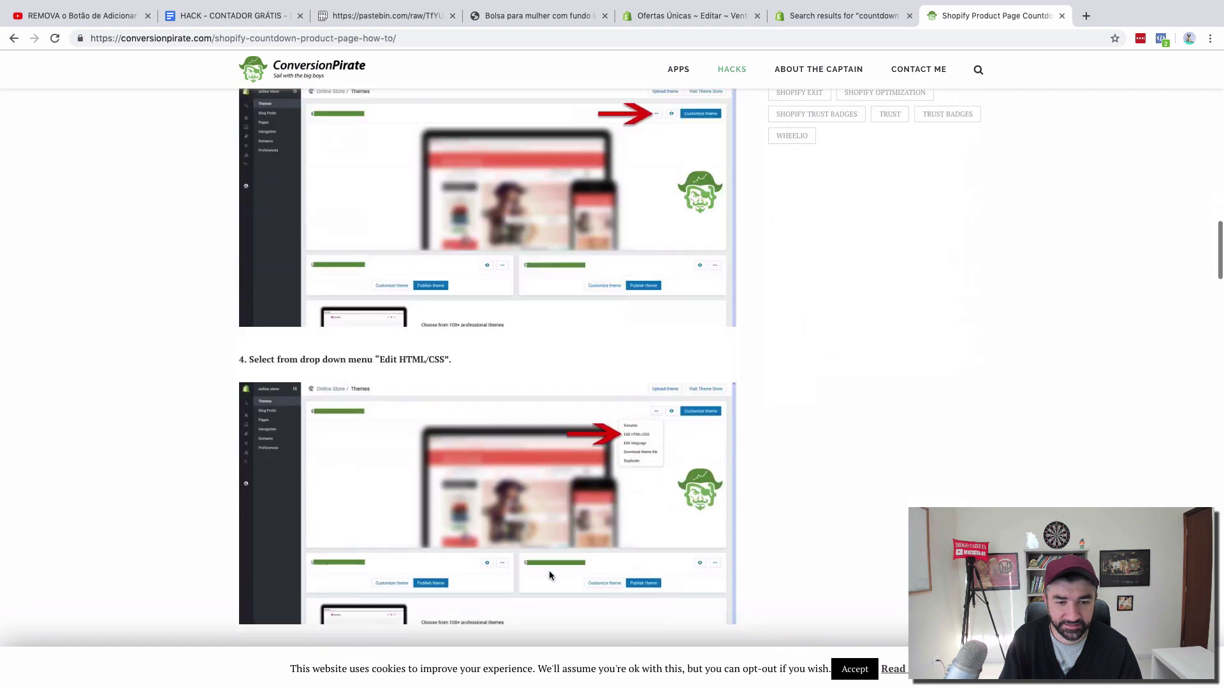
scroll(239, 414, "up", 2)
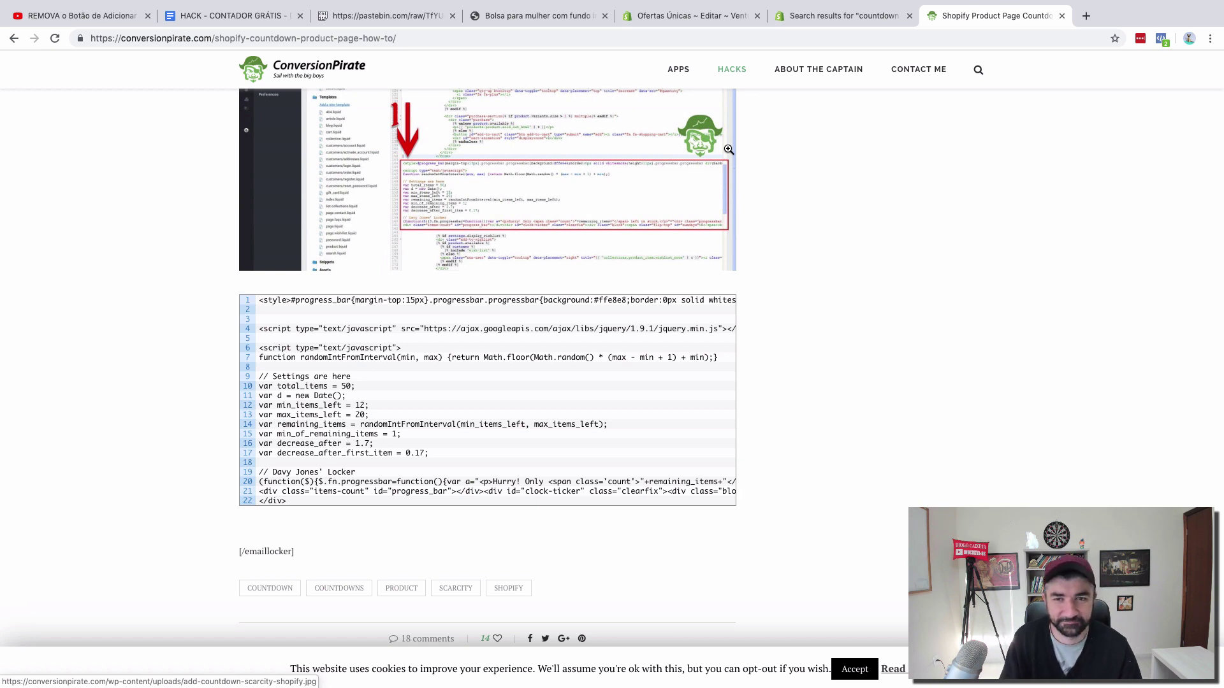
Copy the entire raw Pastebin code, paste it on the second line below {% endform %} and save the section
left_click(389, 23)
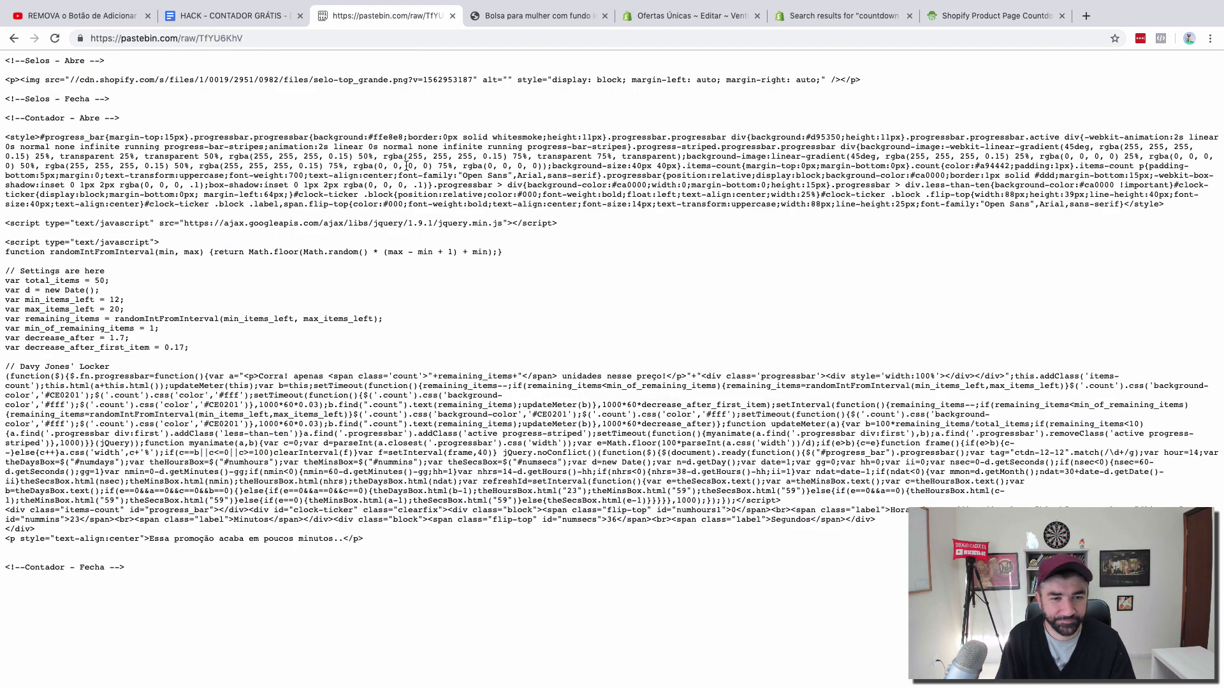
key("super+a")
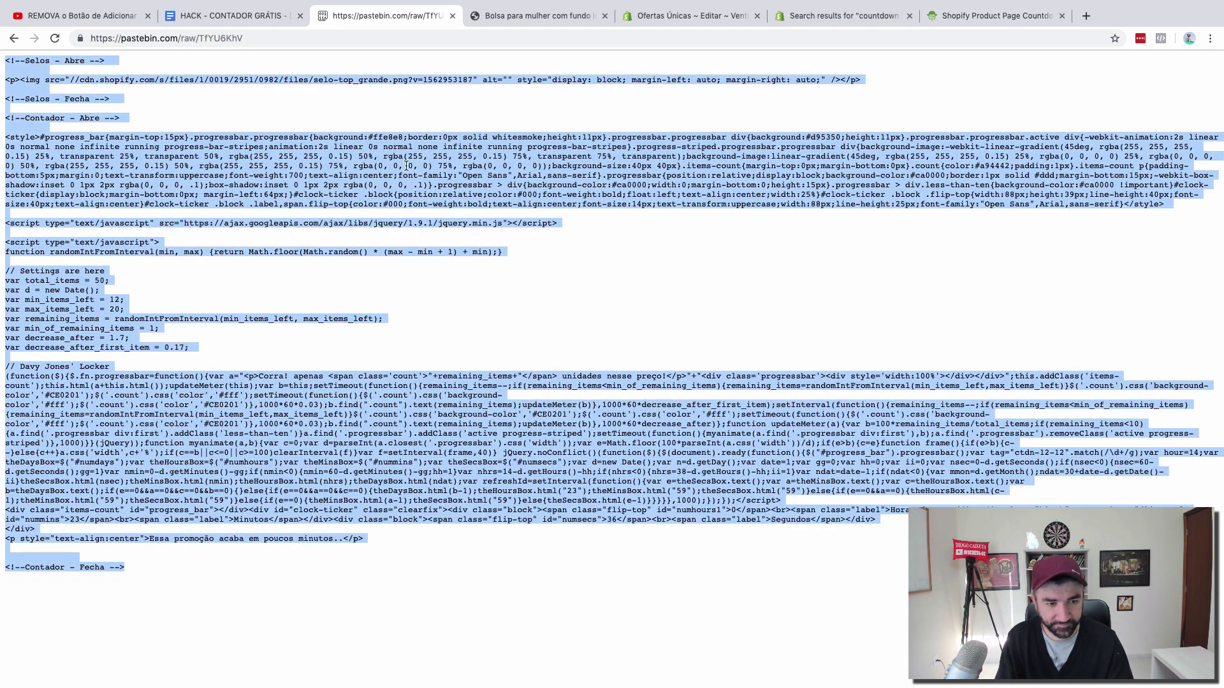
left_click(666, 16)
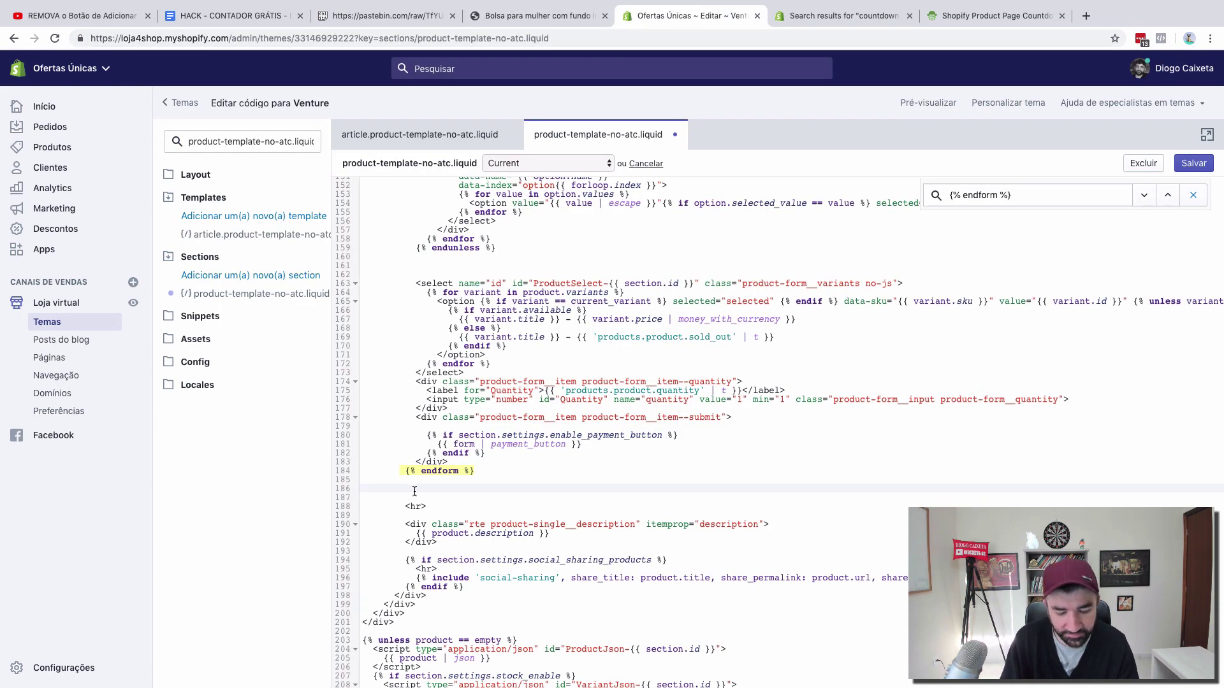
key("super+v")
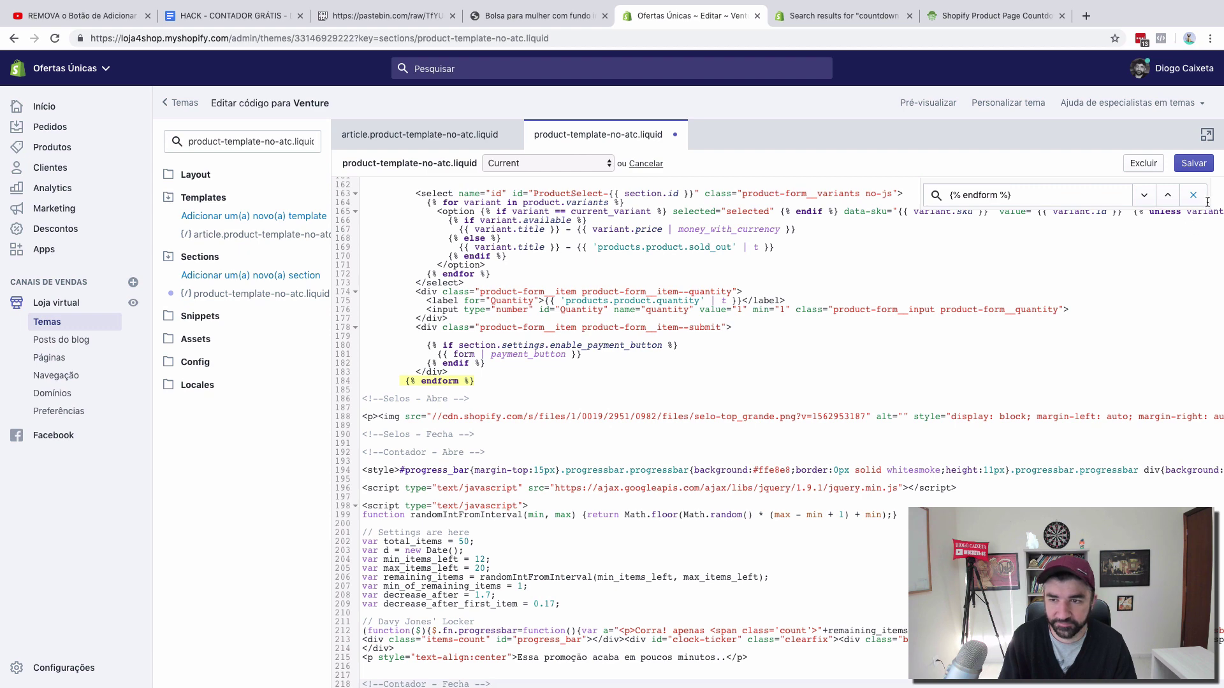
key("super+s")
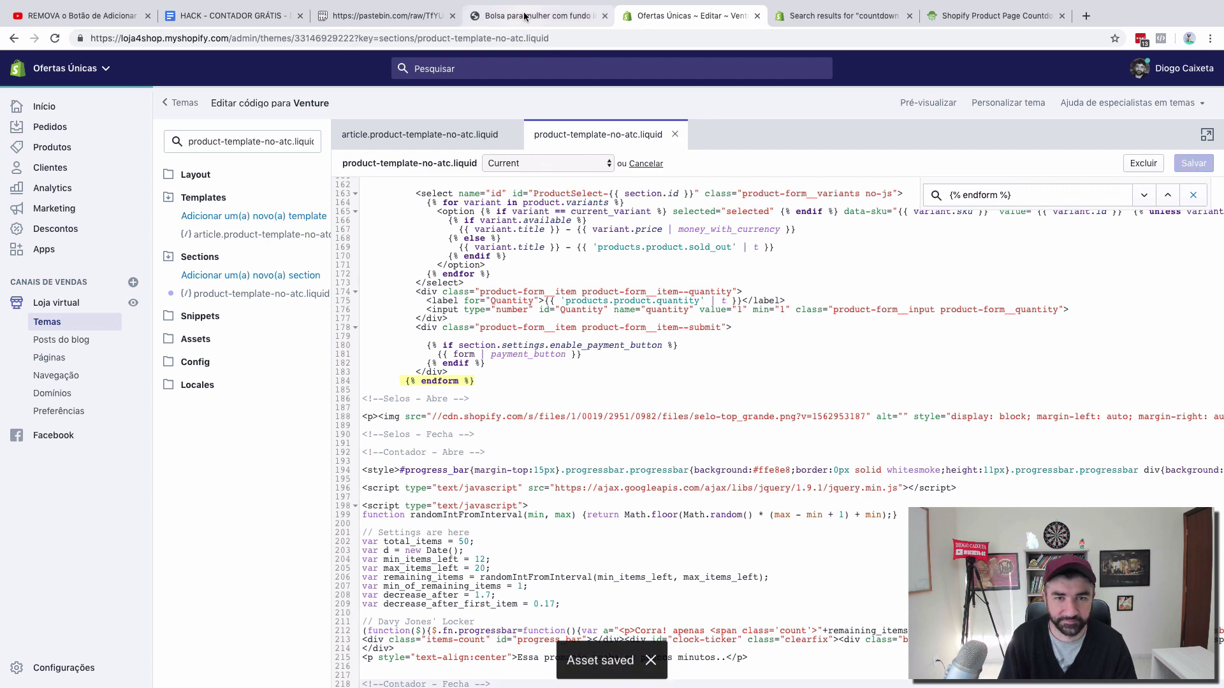
Check the section's version list, keeping the current version, and close the code search
left_click(553, 169)
left_click(778, 261)
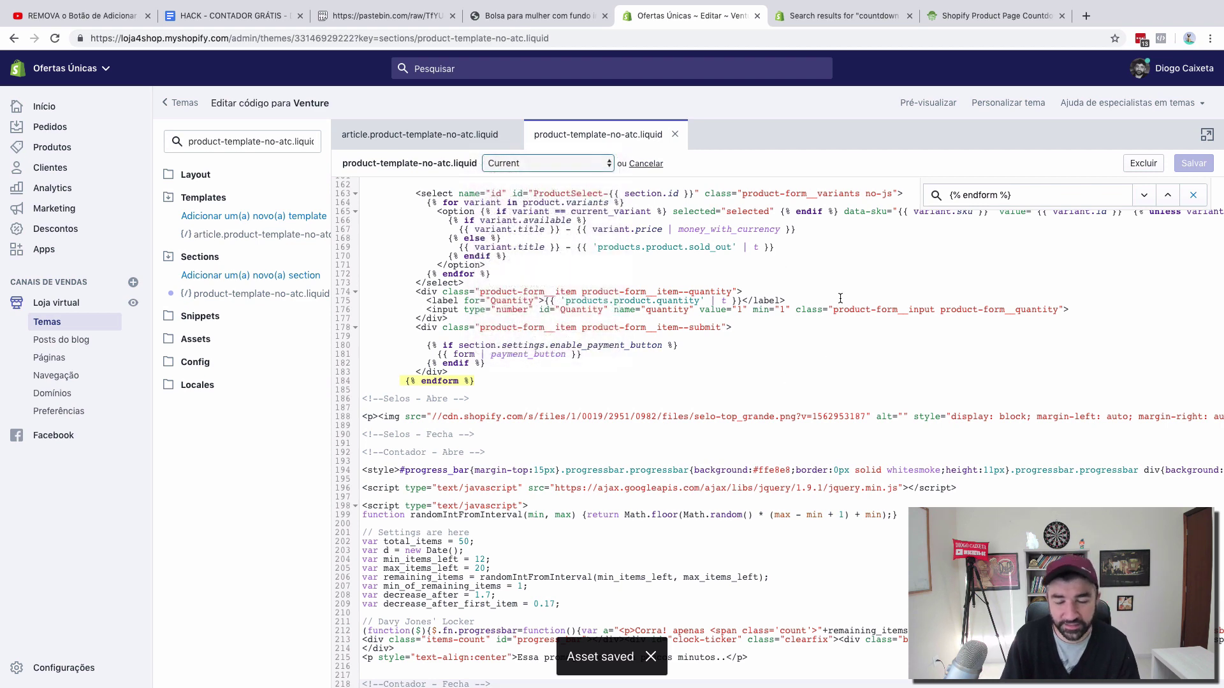
left_click(1193, 195)
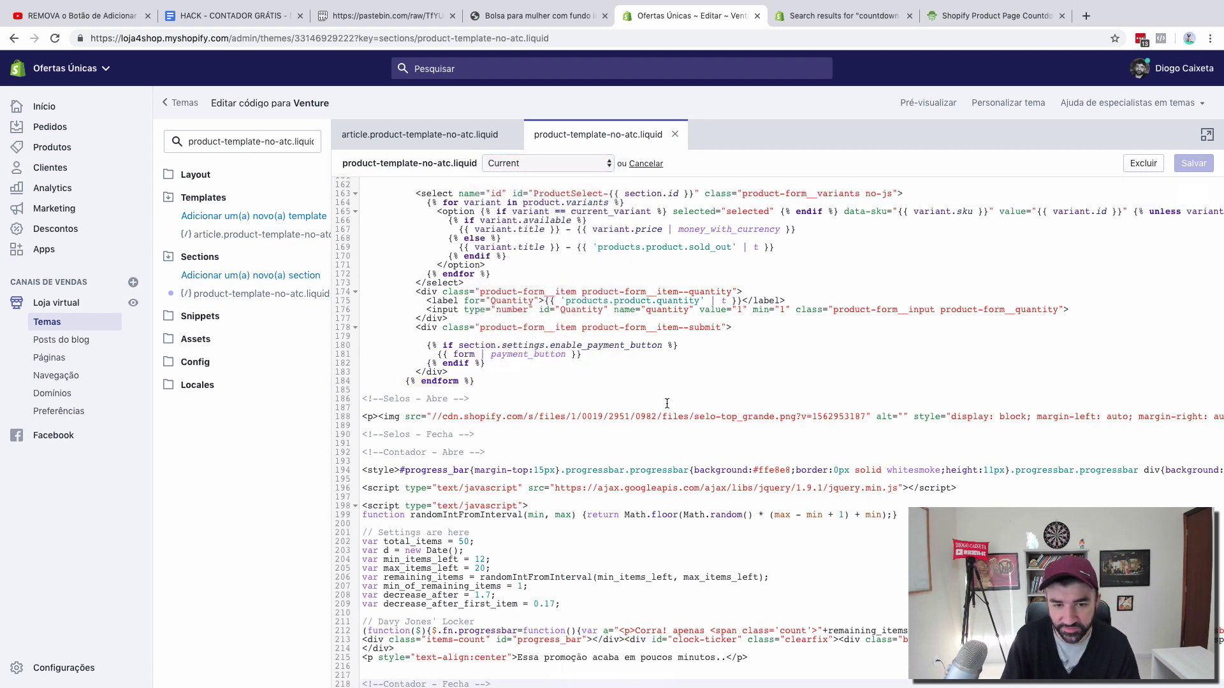
Undo the pasted seal and countdown code, restore it and save the section again
left_click(628, 310)
key("super+z")
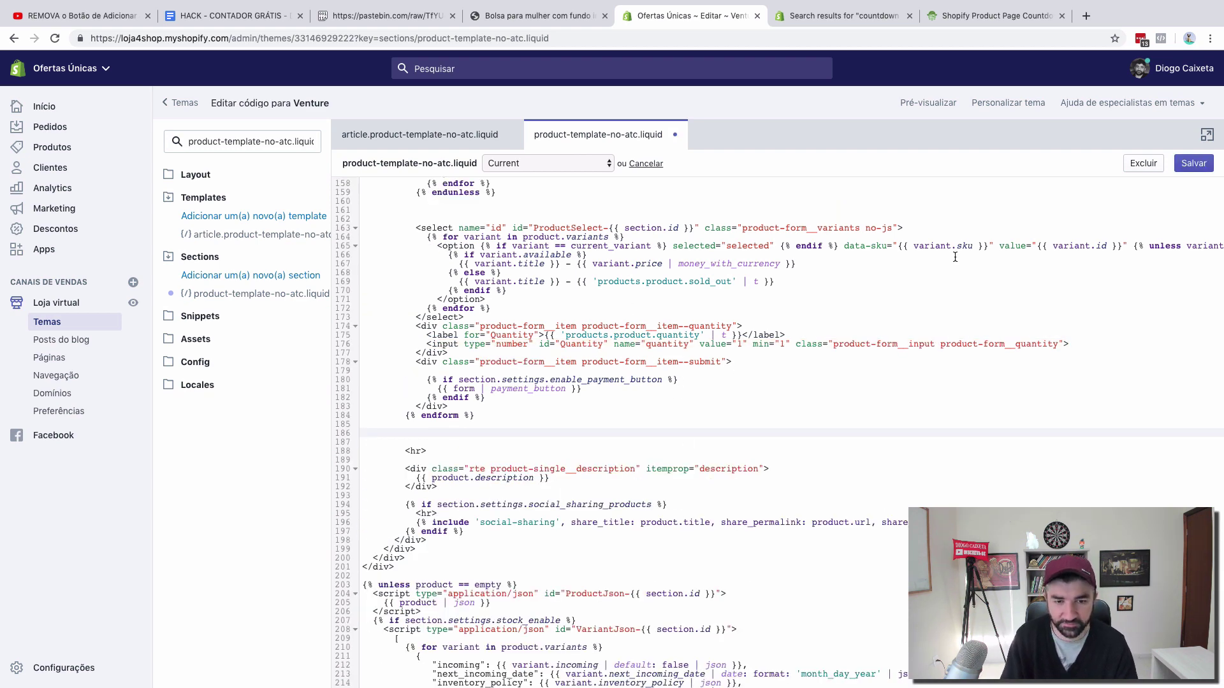
key("super+shift+z")
left_click(1193, 163)
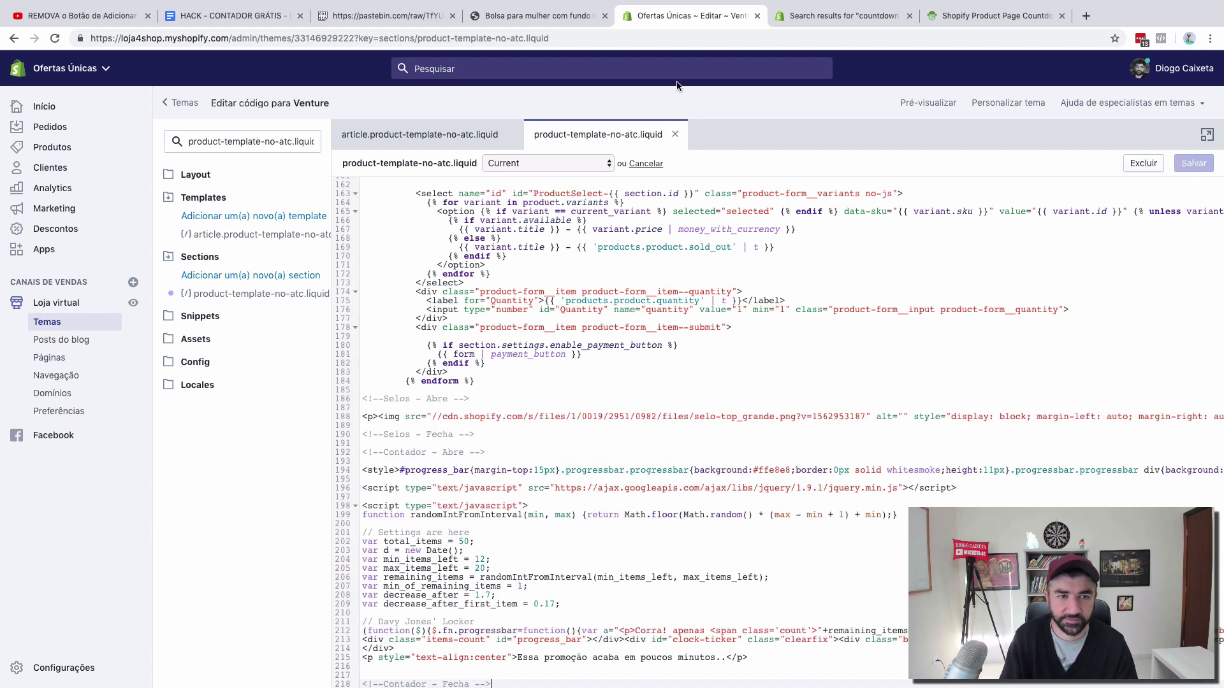
Reload the product page and examine the payment seals and countdown timer below the COMPRE JÁ! button
left_click(501, 15)
left_click(55, 38)
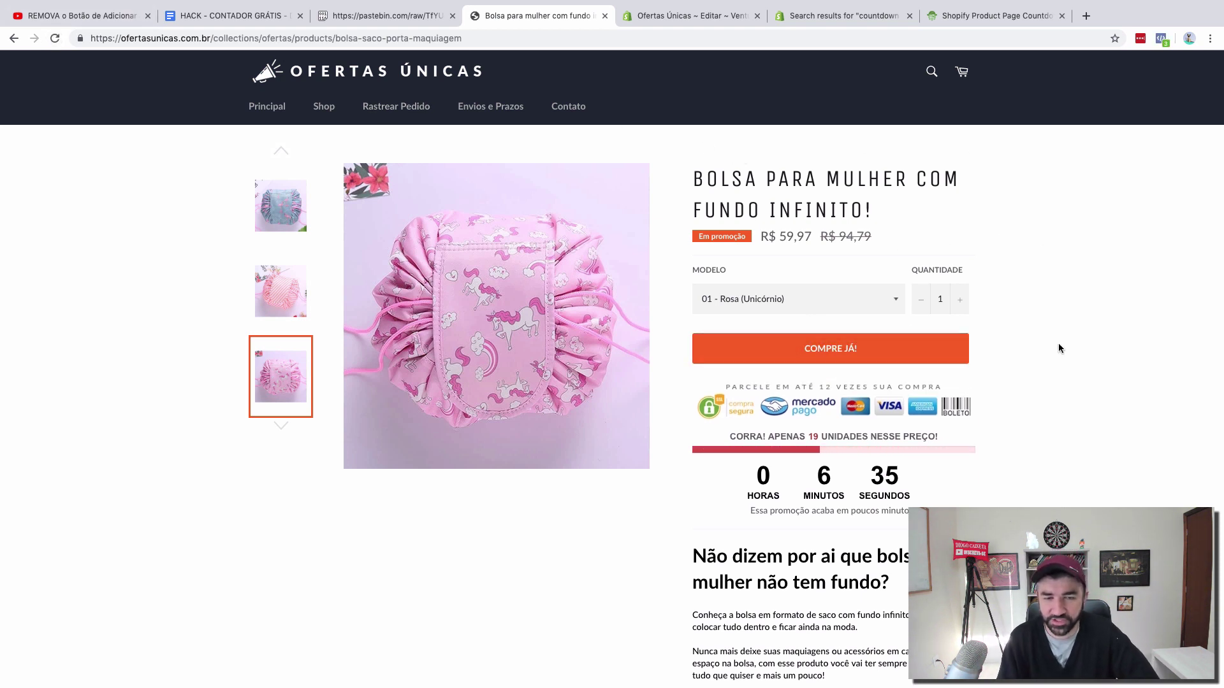
scroll(1058, 343, "down", 1)
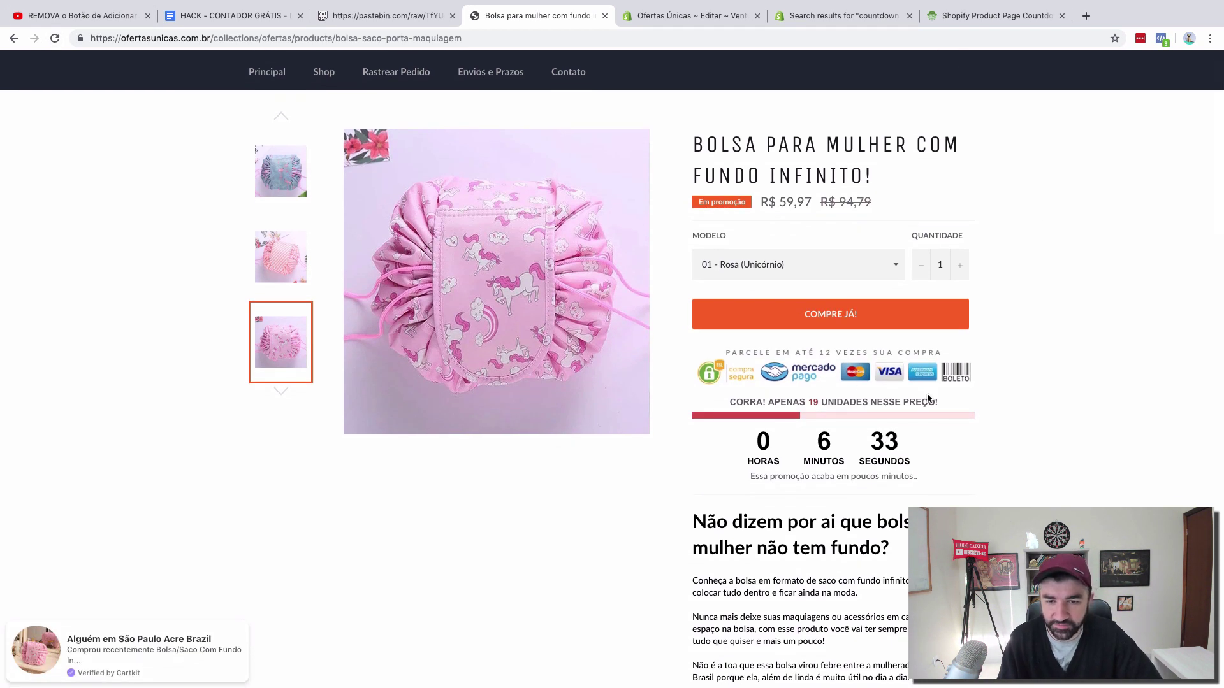
scroll(829, 383, "down", 2)
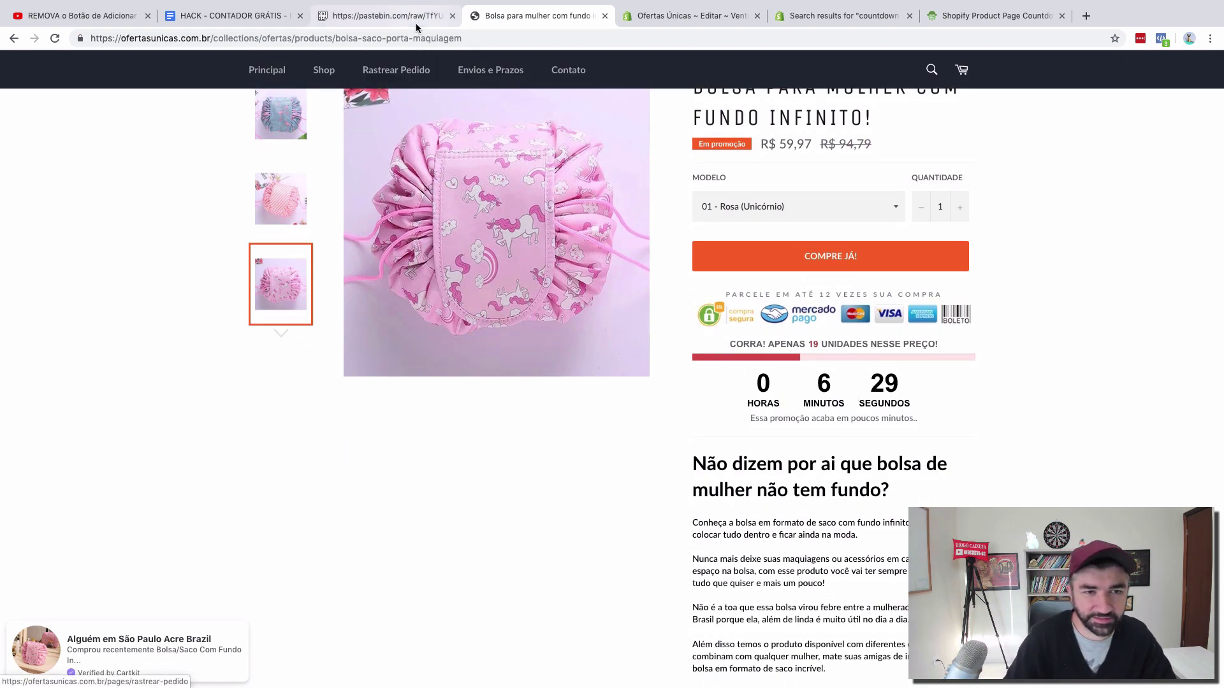
Return to the raw Pastebin code and highlight its opening "Selos - Abre" comment
left_click(390, 17)
left_click_drag(390, 17, 510, 27)
left_click(396, 91)
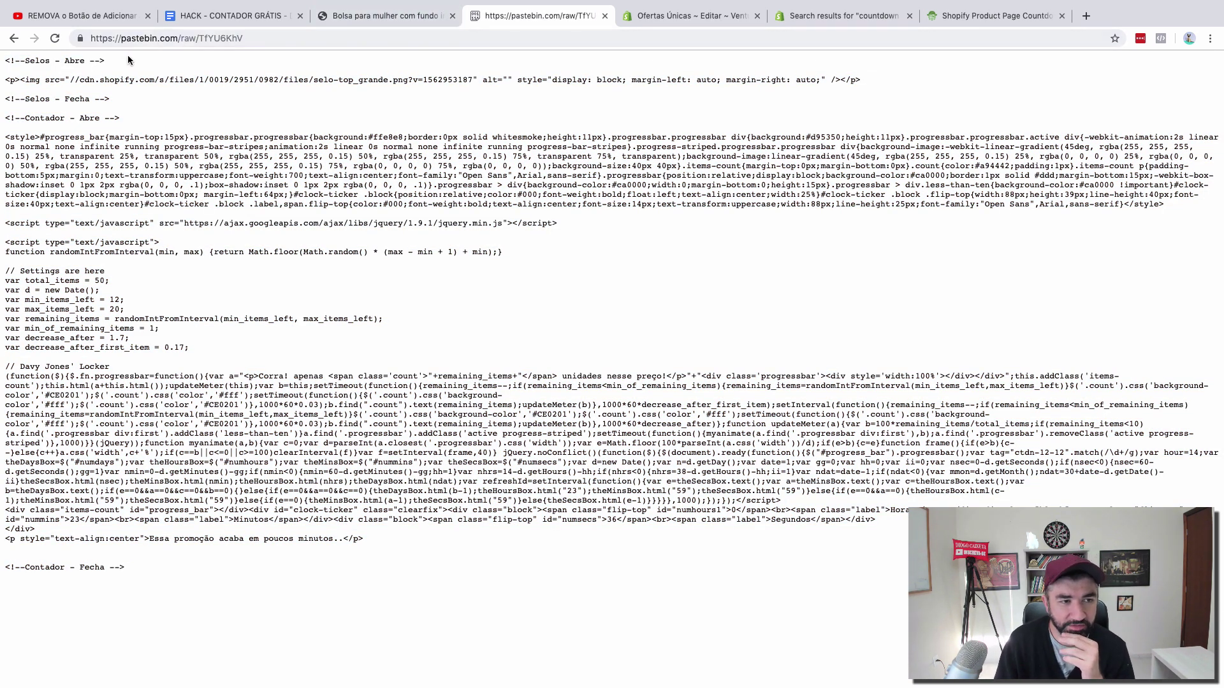
left_click_drag(127, 61, 35, 58)
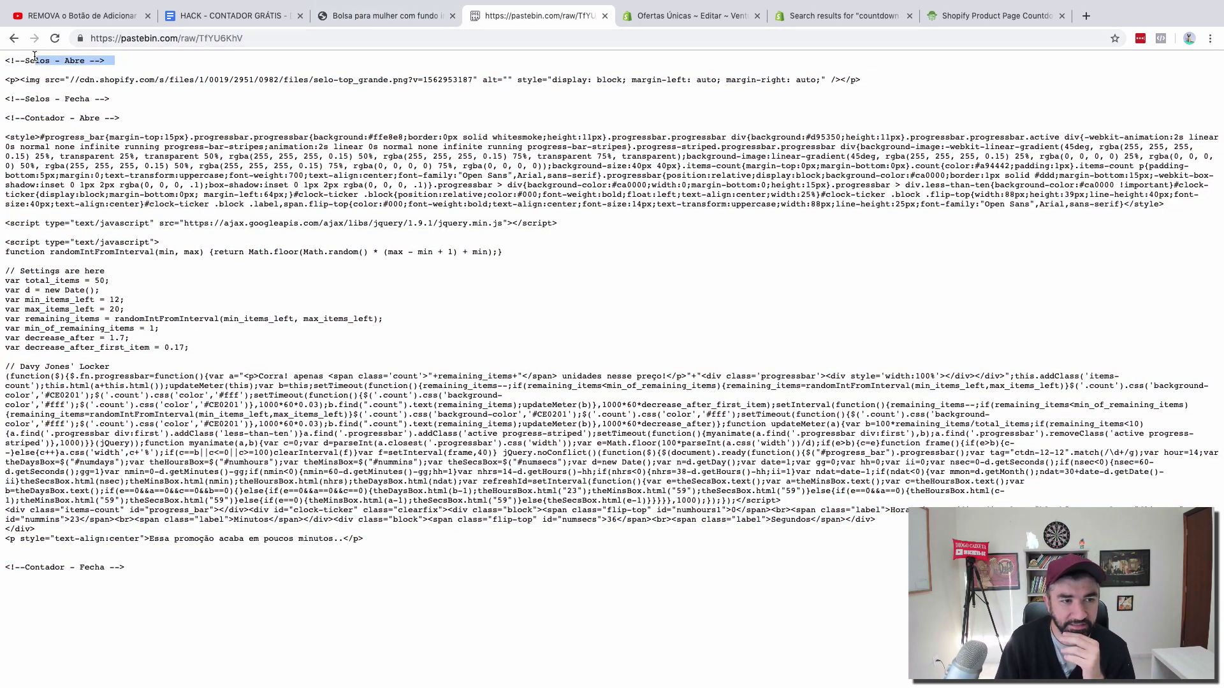
In product-template-no-atc.liquid, highlight the seals block from the "Selos - Abre" comment through "Selos - Fecha"
left_click(675, 19)
scroll(521, 380, "down", 3)
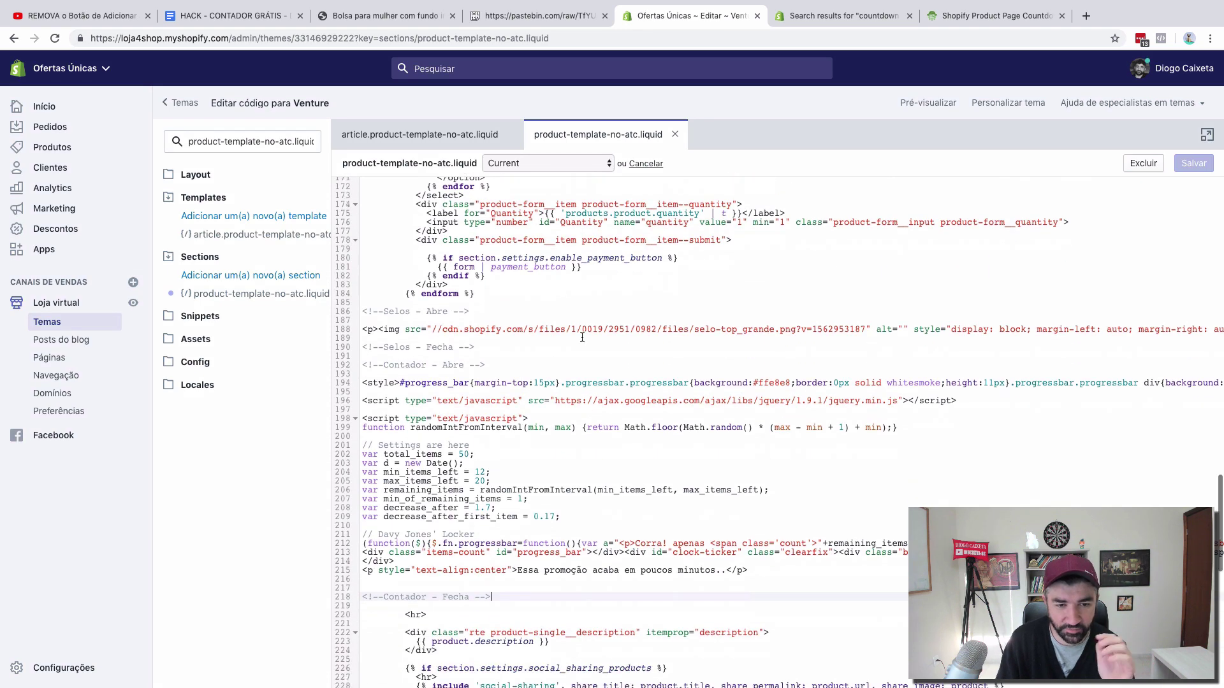
left_click_drag(508, 311, 366, 309)
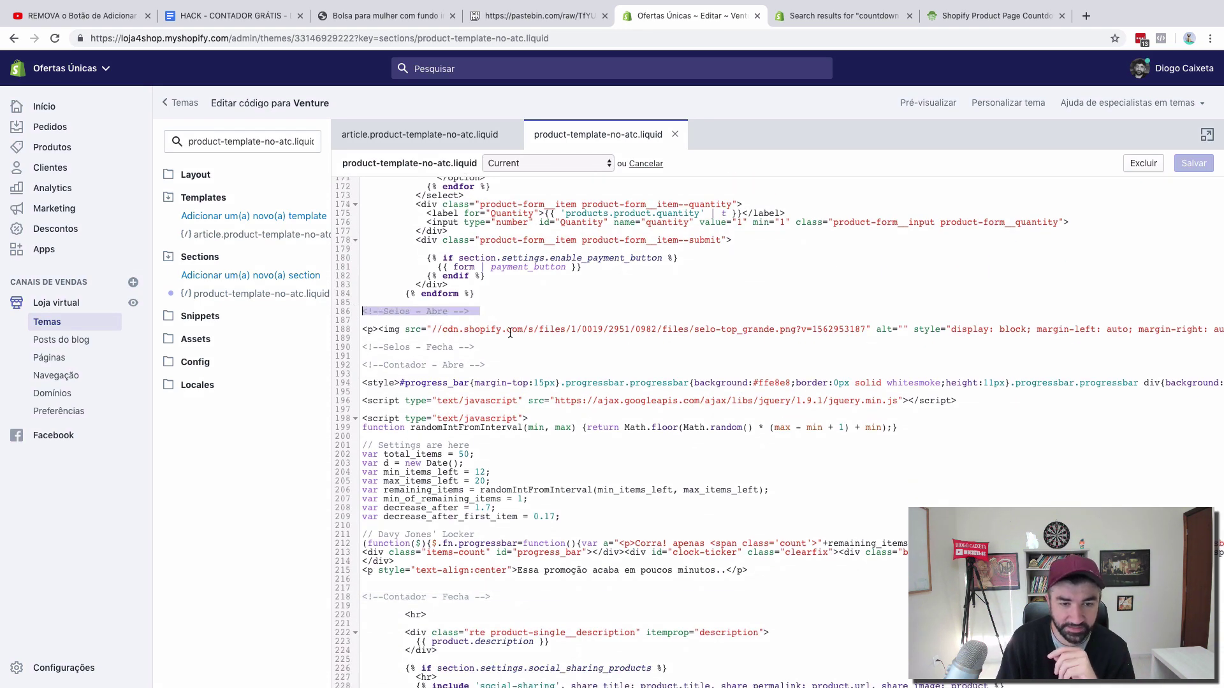
left_click(537, 299)
scroll(535, 300, "down", 2)
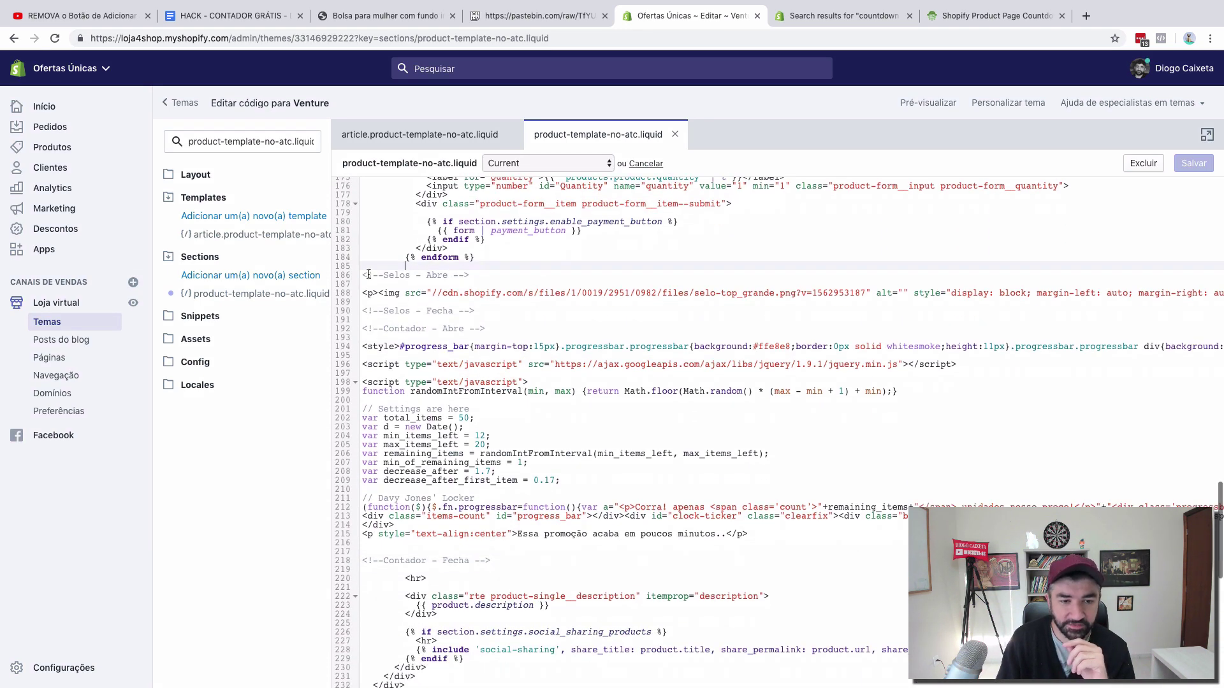
left_click_drag(360, 272, 486, 310)
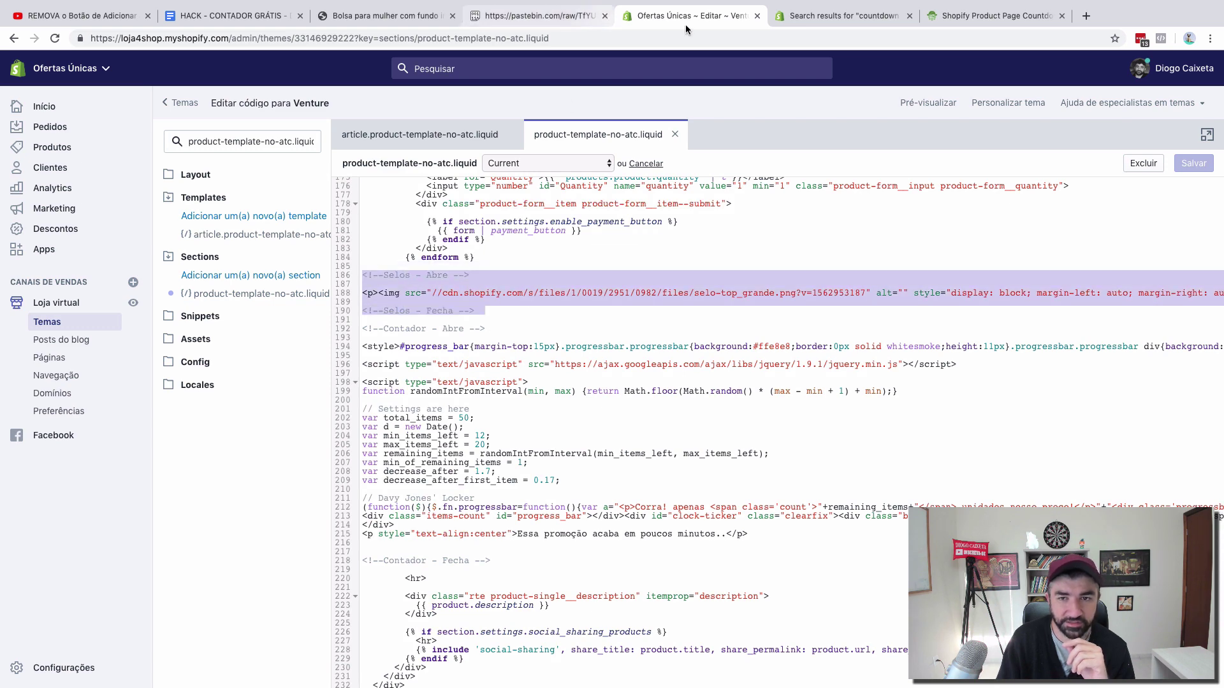
Inspect the payment seals image on the product page and briefly preview the page in the mobile device view
left_click_drag(399, 21, 553, 21)
scroll(813, 334, "down", 1)
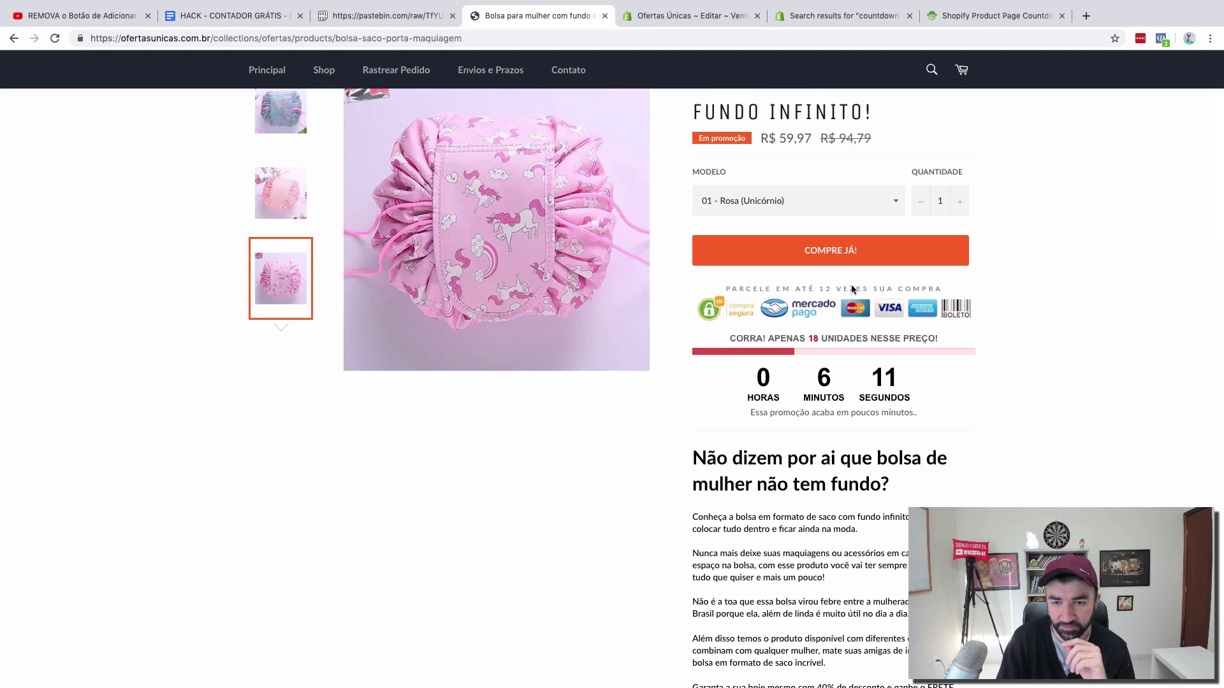
right_click(808, 307)
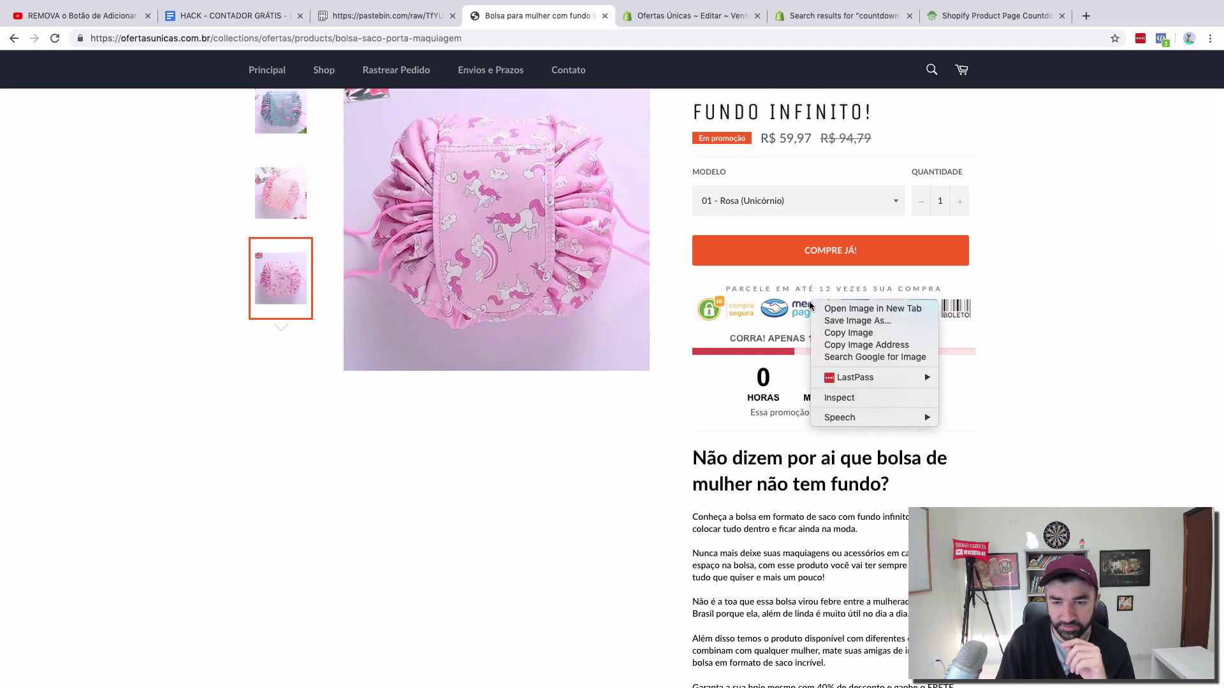
left_click(846, 399)
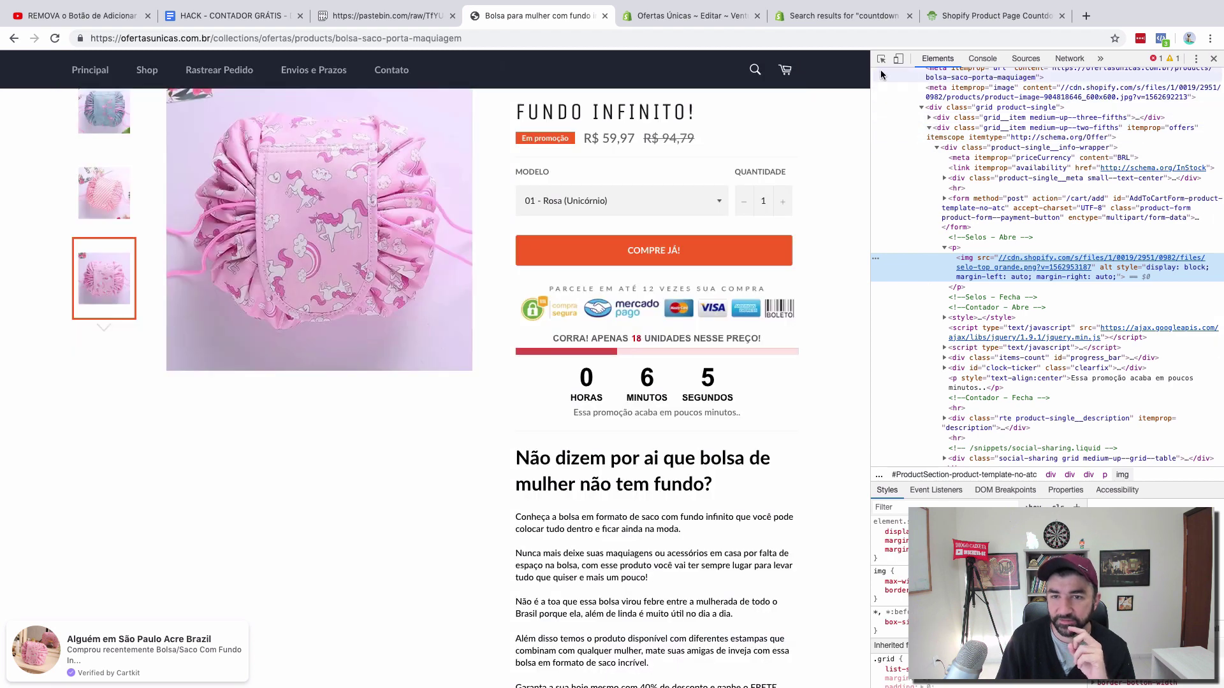
left_click(898, 59)
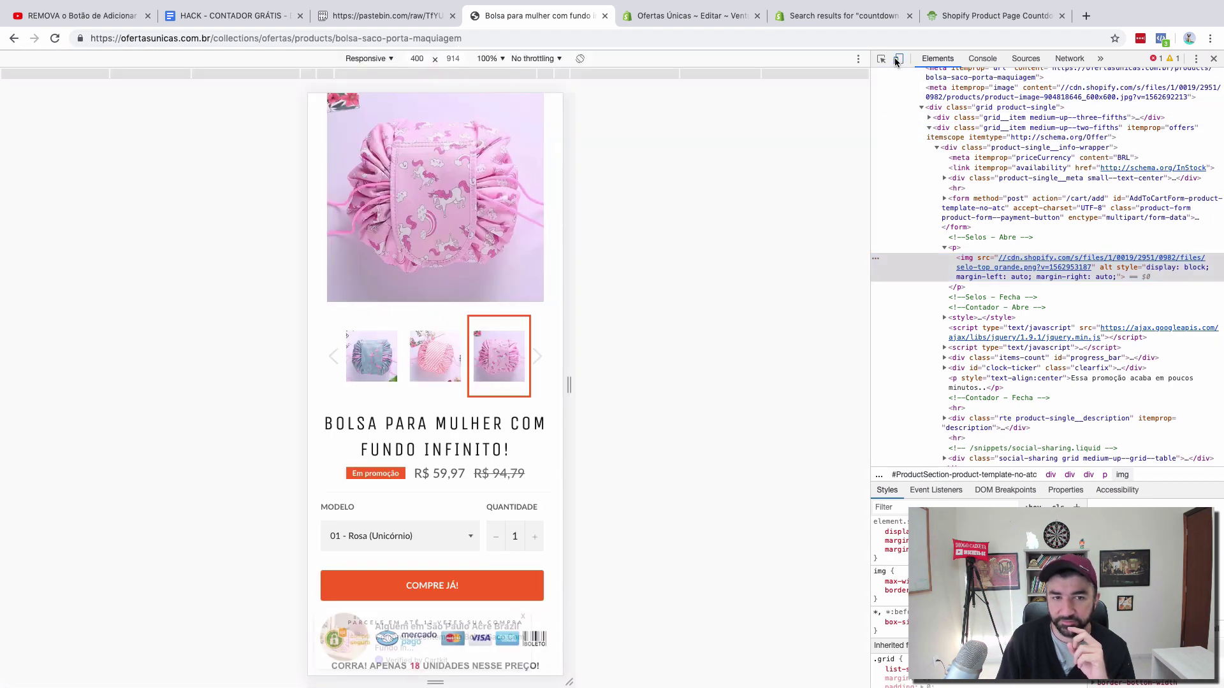
left_click(899, 58)
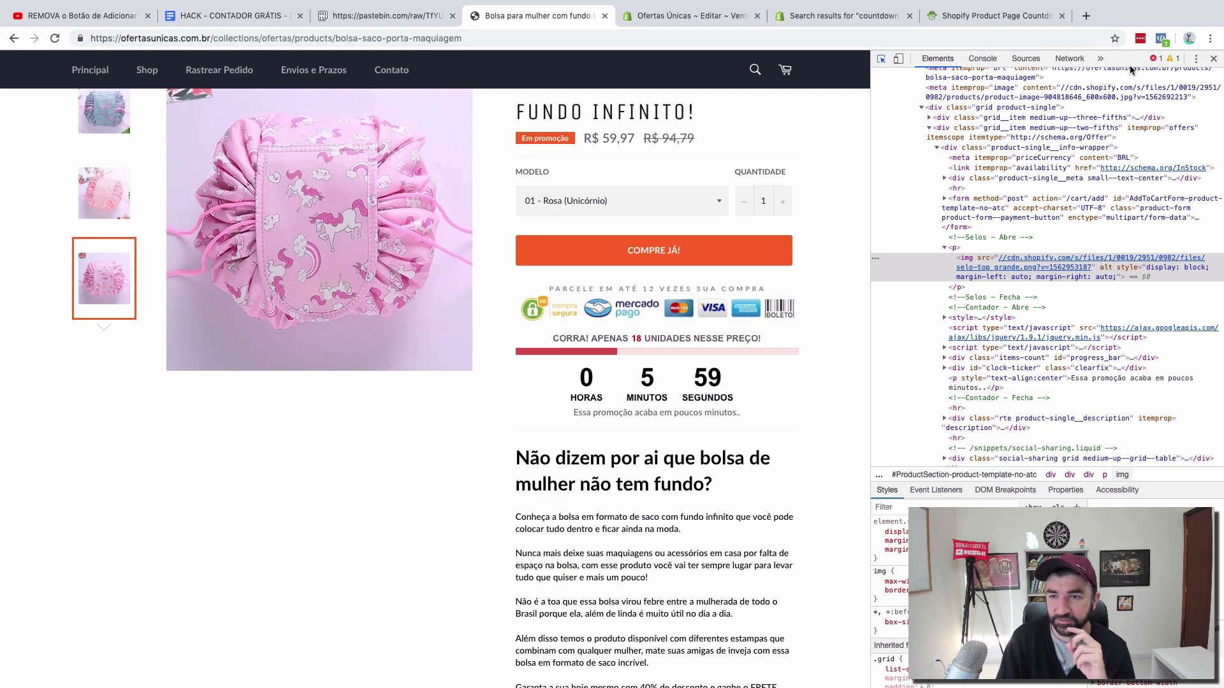
Dock the developer tools beneath the product page
key("super+r")
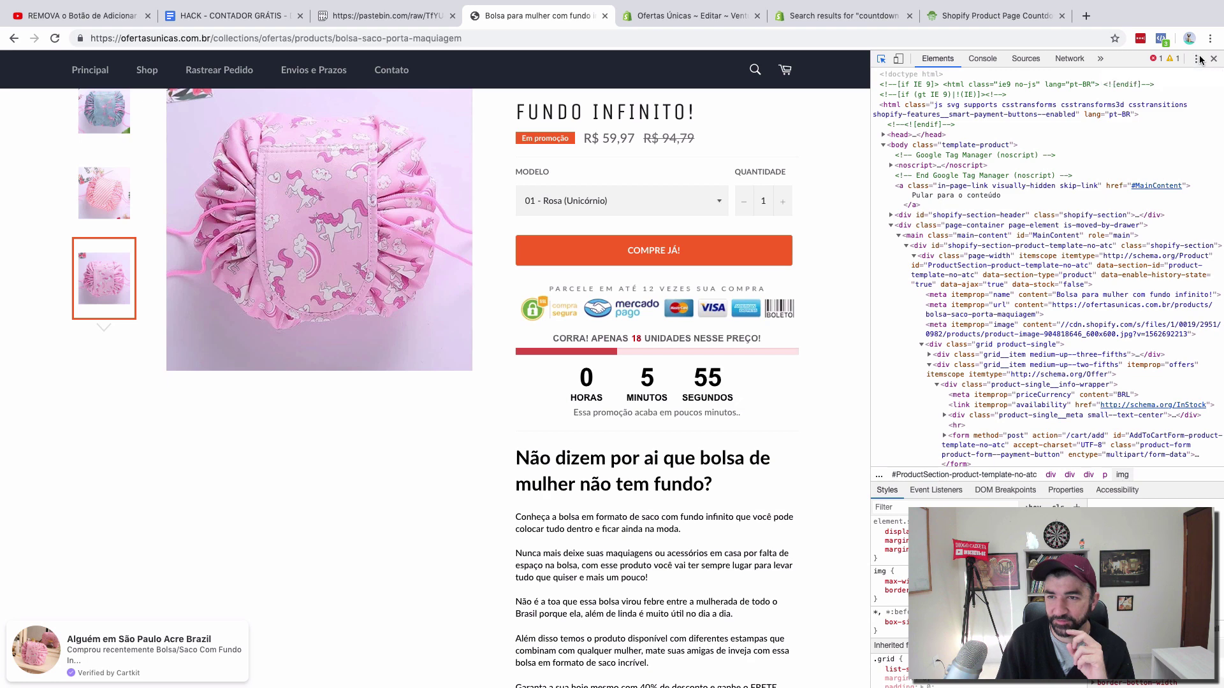
left_click(1197, 59)
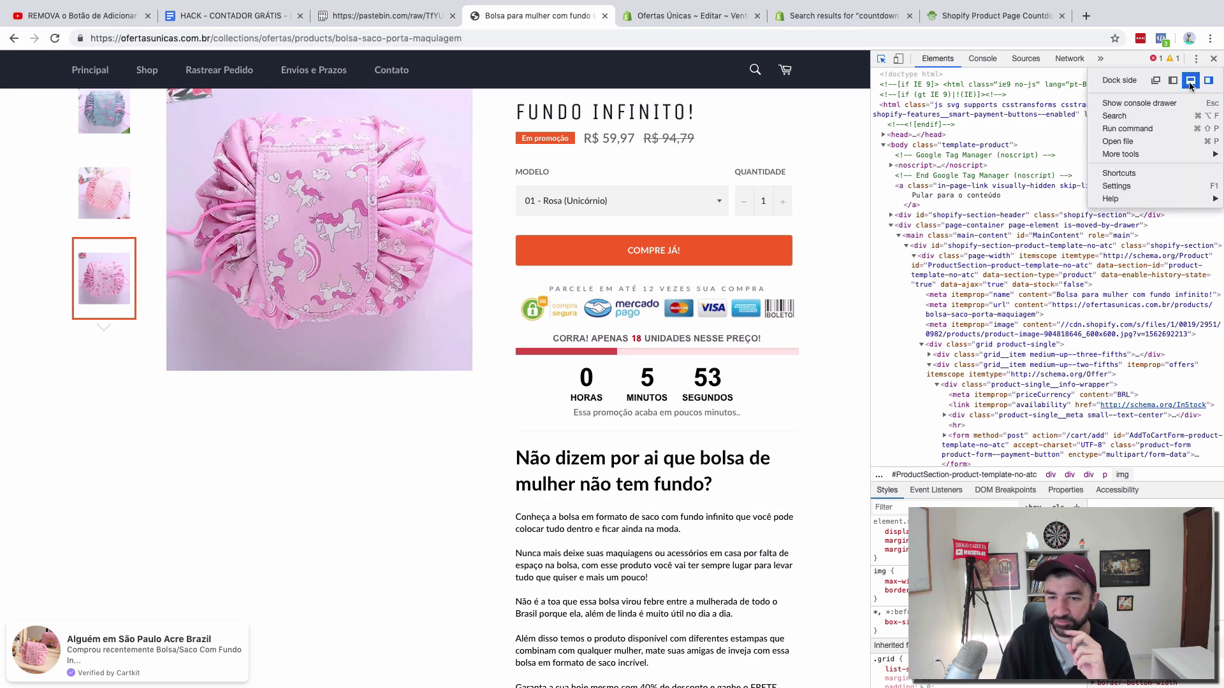
left_click(1190, 80)
scroll(383, 593, "down", 3)
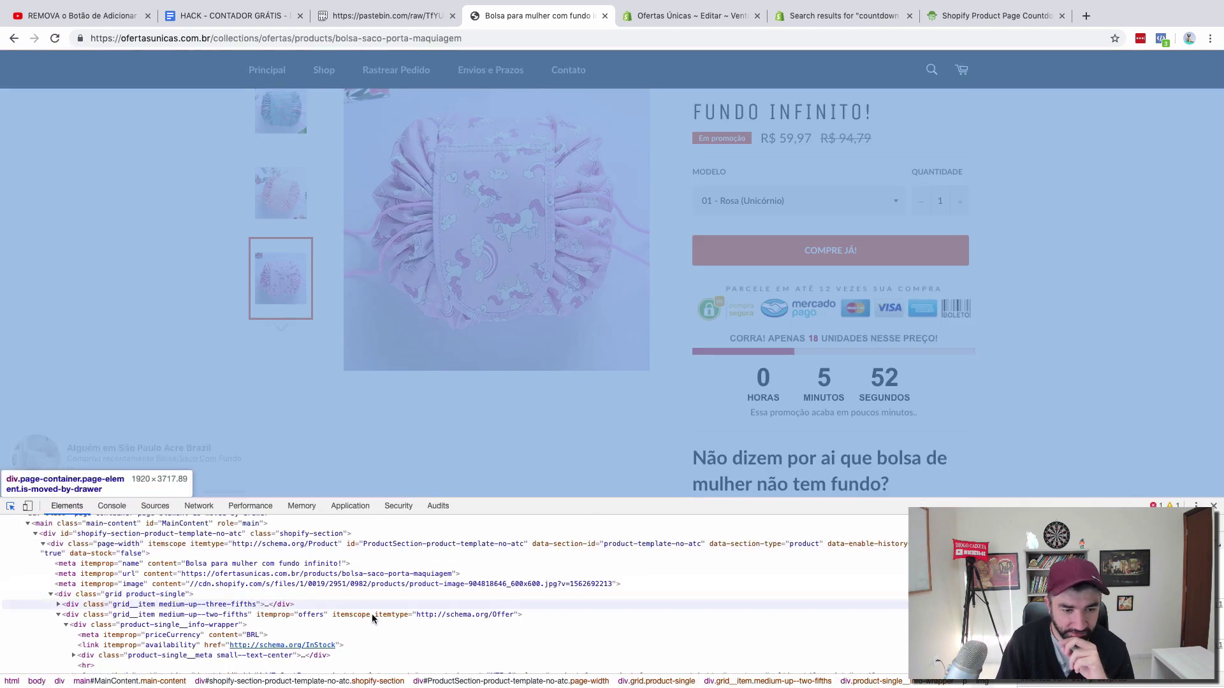
Locate the payment seals image in the page's HTML and examine the code between its Selos comments
key("ctrl+shift+c")
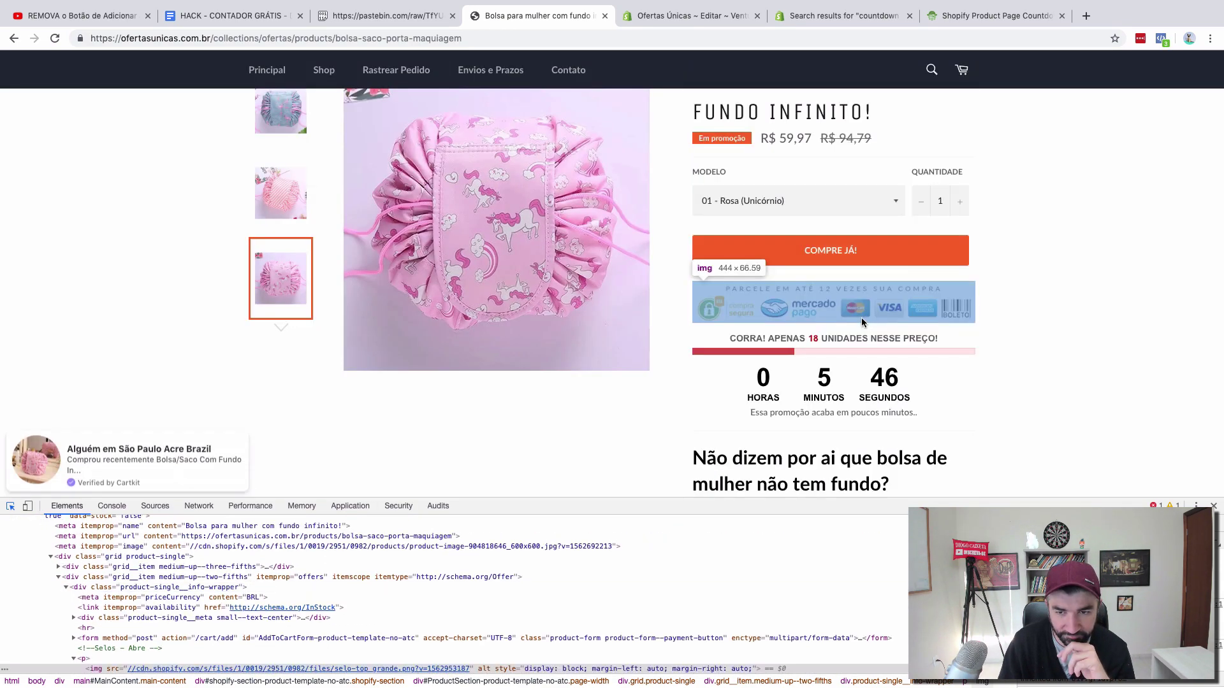
left_click(862, 314)
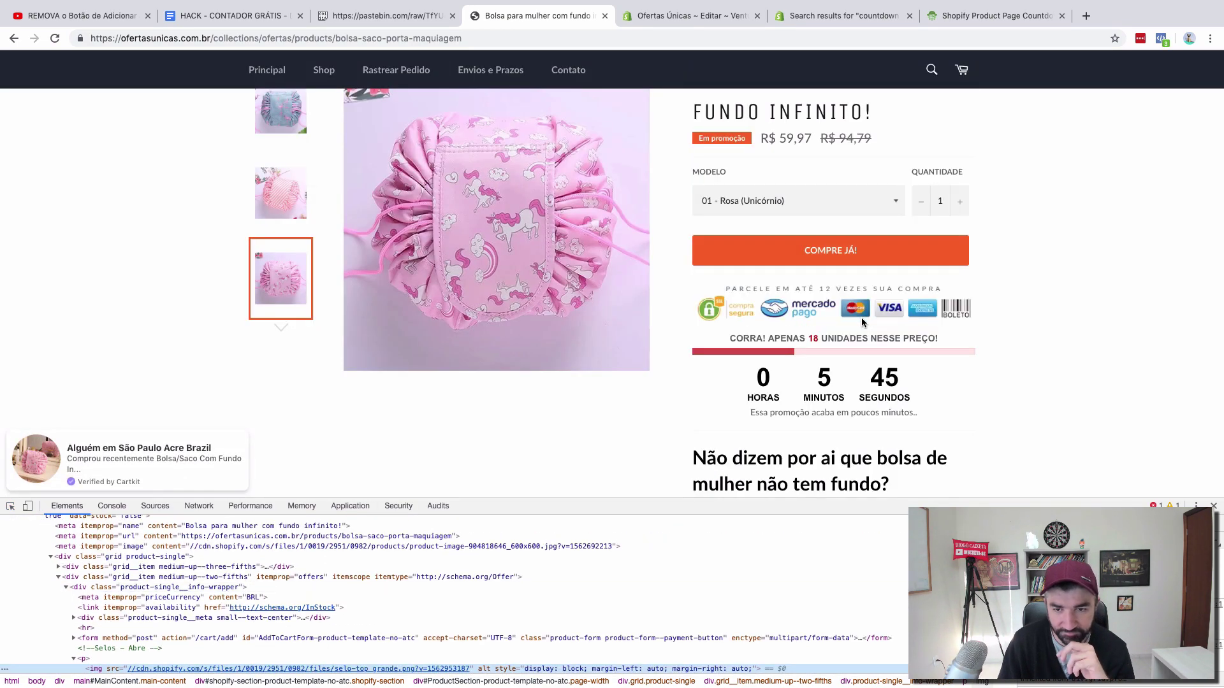
right_click(862, 312)
left_click(899, 400)
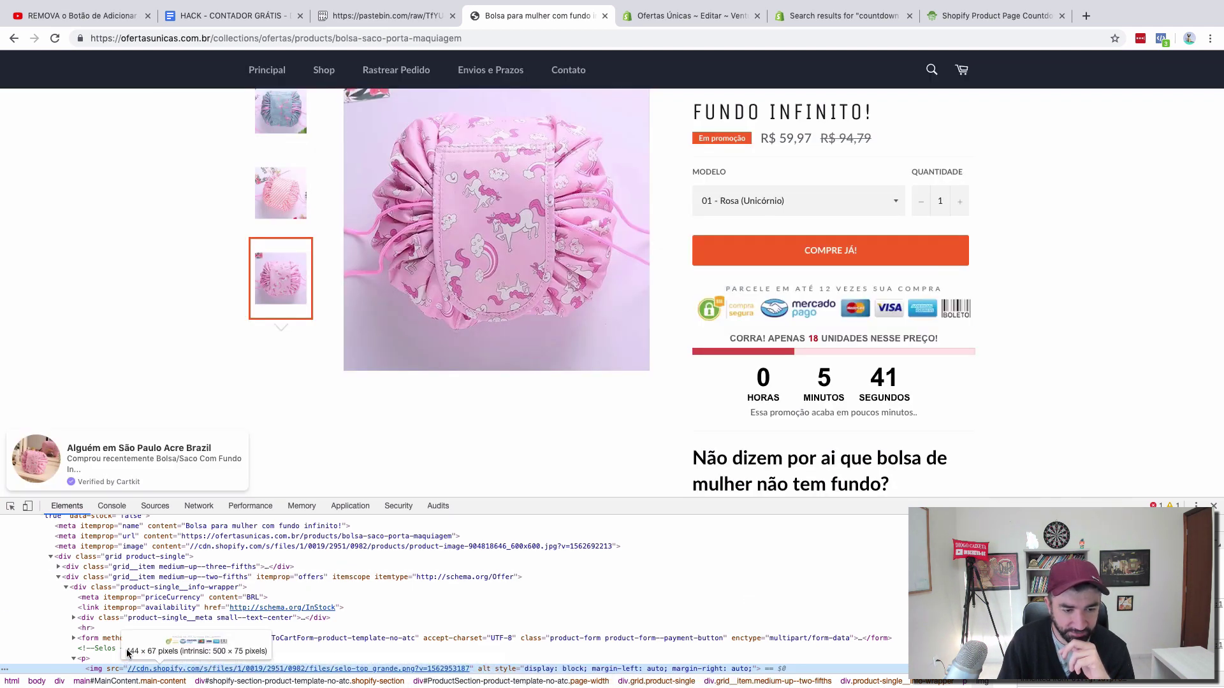
scroll(419, 598, "down", 2)
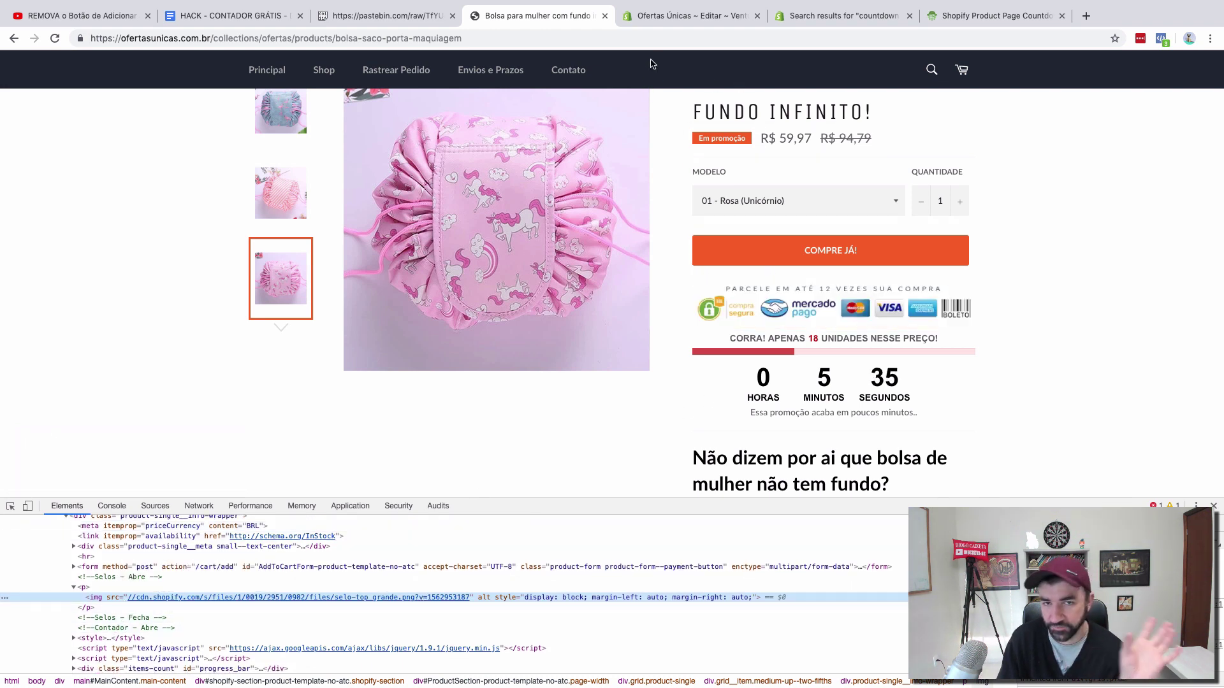
Back in the theme code, highlight the seal image's URL in the img tag and examine the rest of that line
left_click(656, 23)
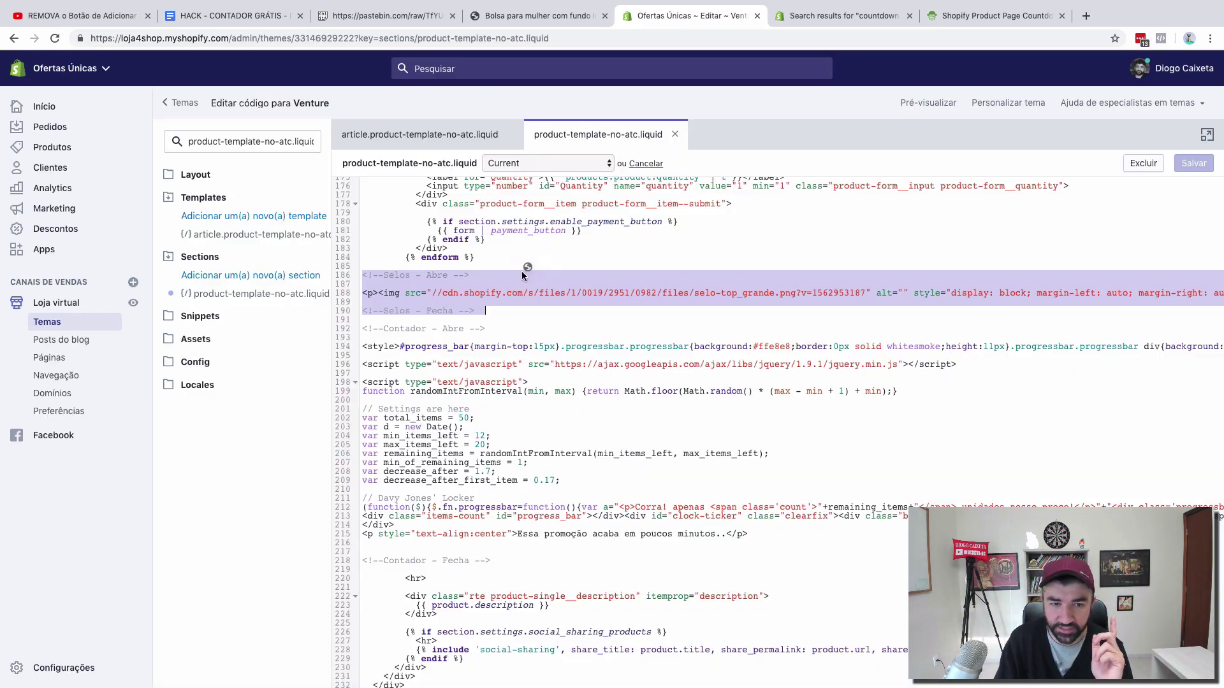
left_click(824, 315)
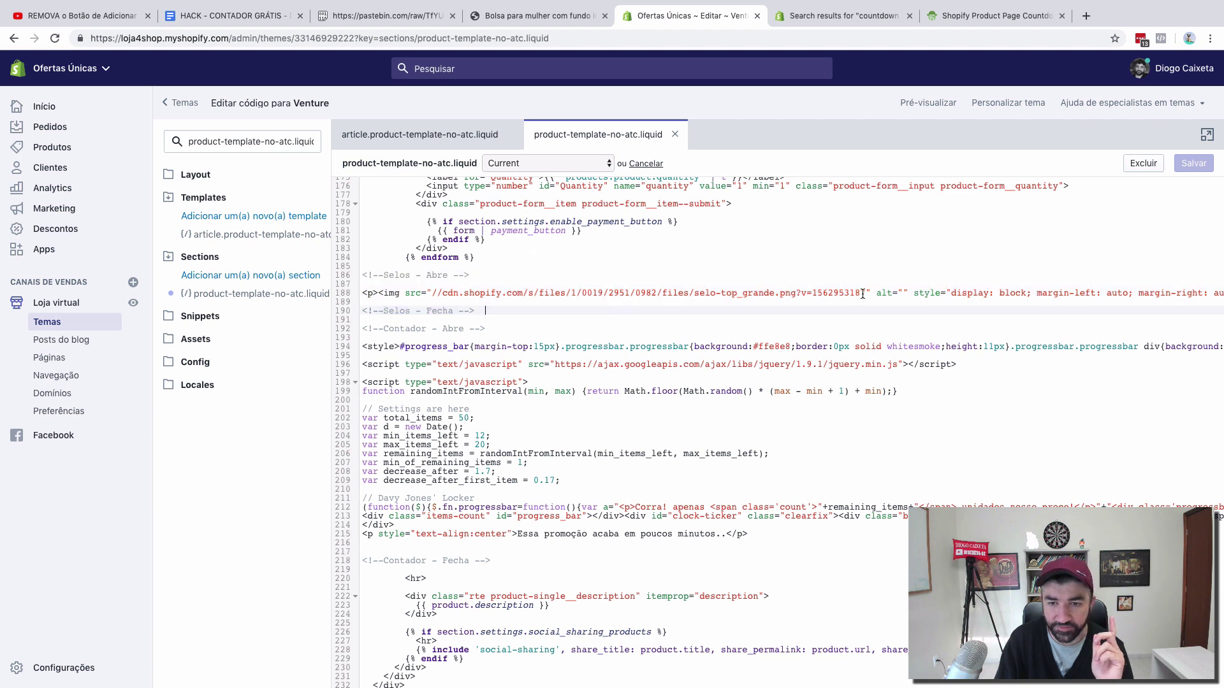
left_click_drag(867, 292, 435, 293)
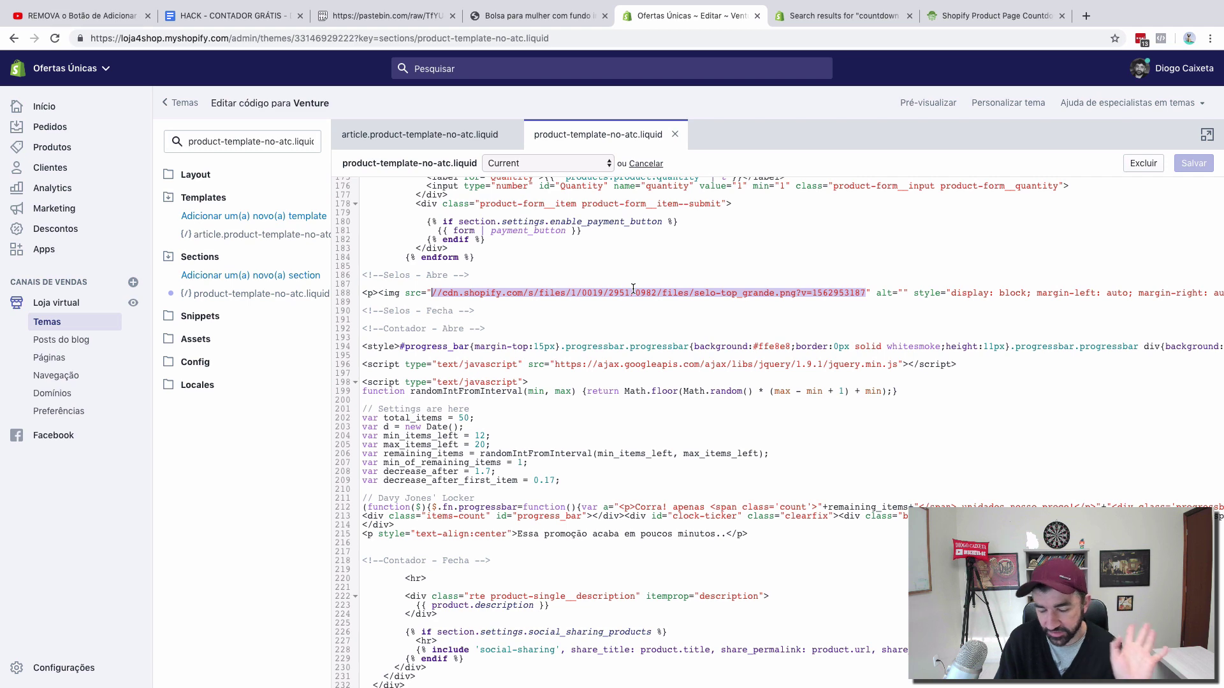
scroll(633, 289, "right", 2)
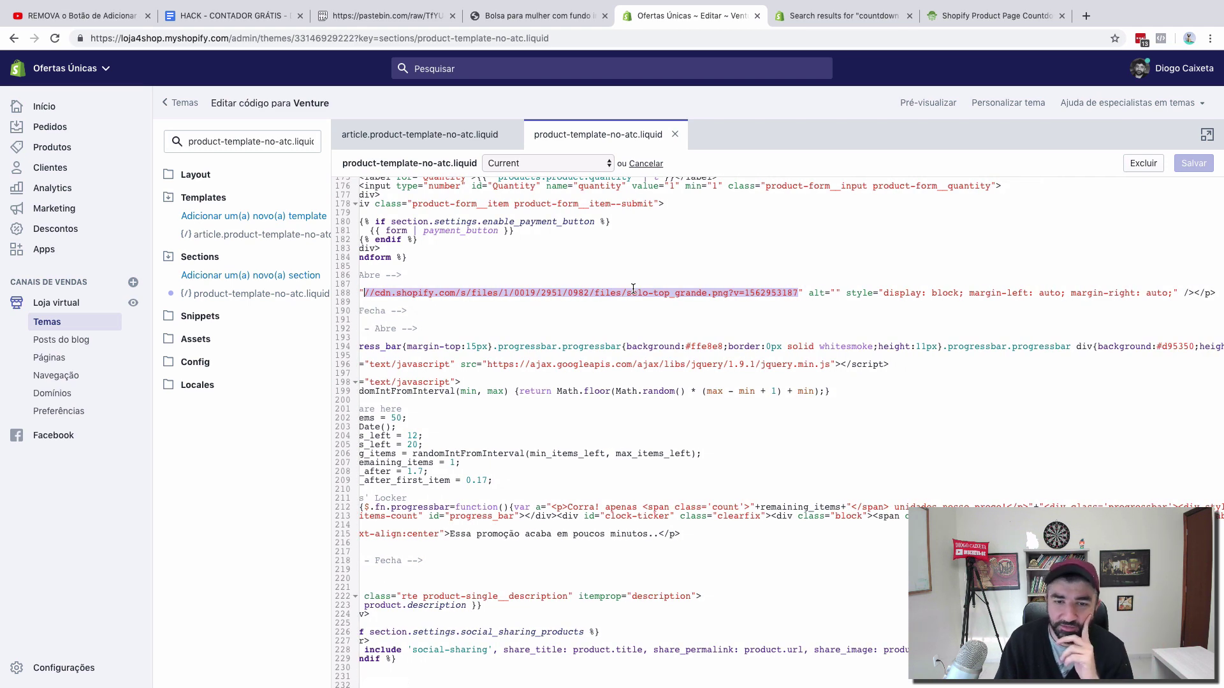
scroll(633, 289, "right", 3)
scroll(633, 289, "up", 1)
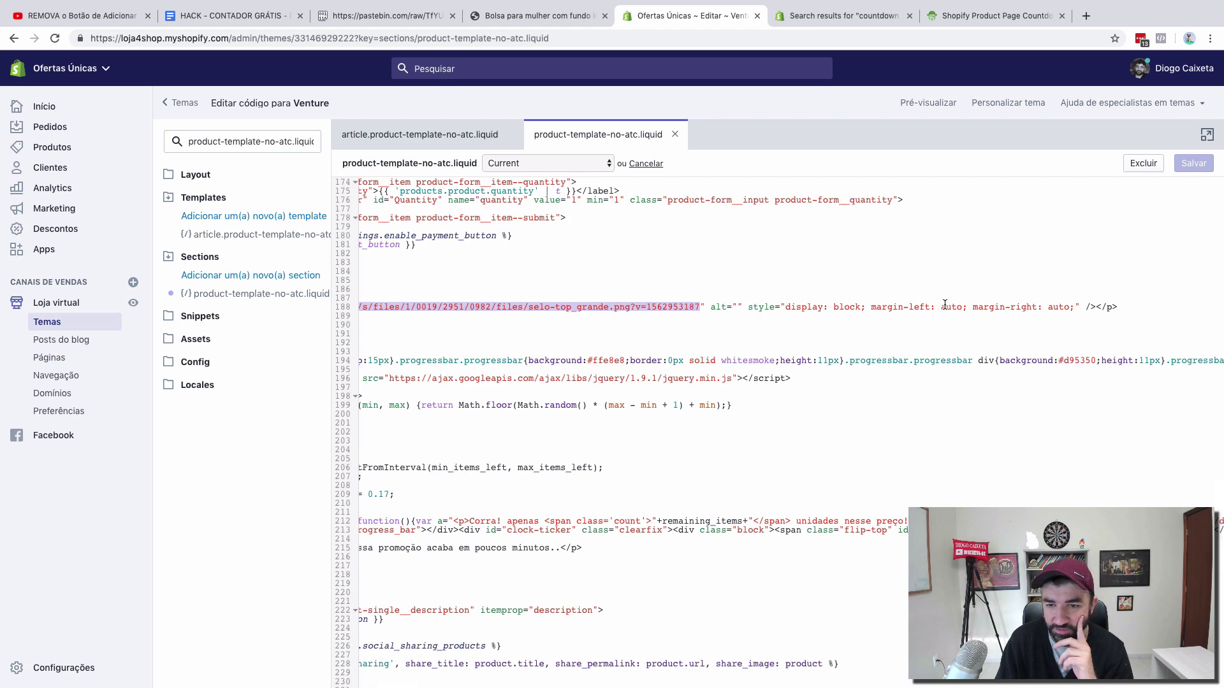
scroll(838, 309, "left", 5)
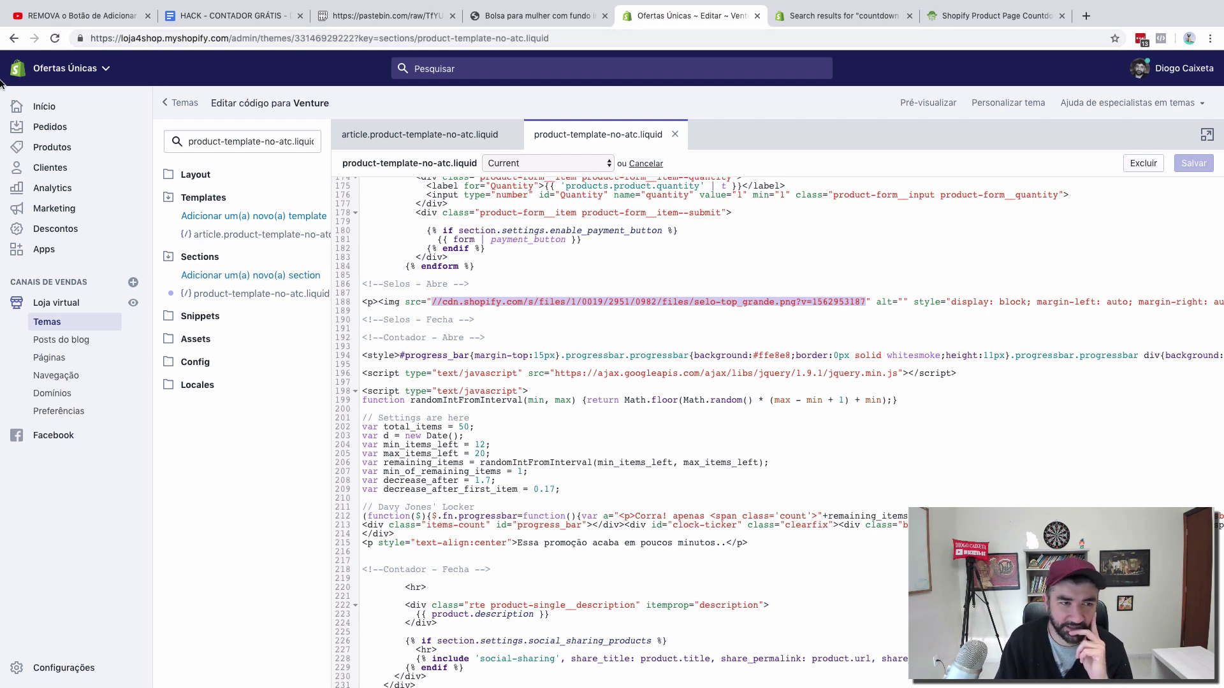
Open the store's Arquivos settings in a new tab and bring up the file upload chooser
right_click(44, 107)
left_click(102, 115)
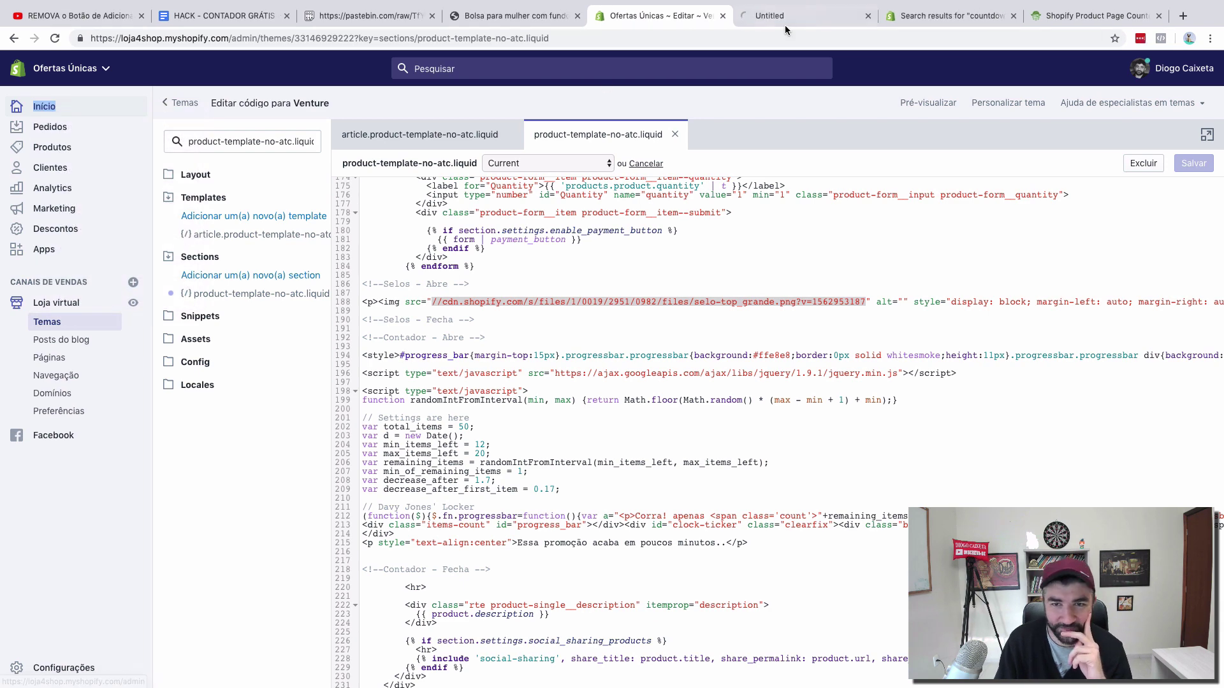
left_click(771, 17)
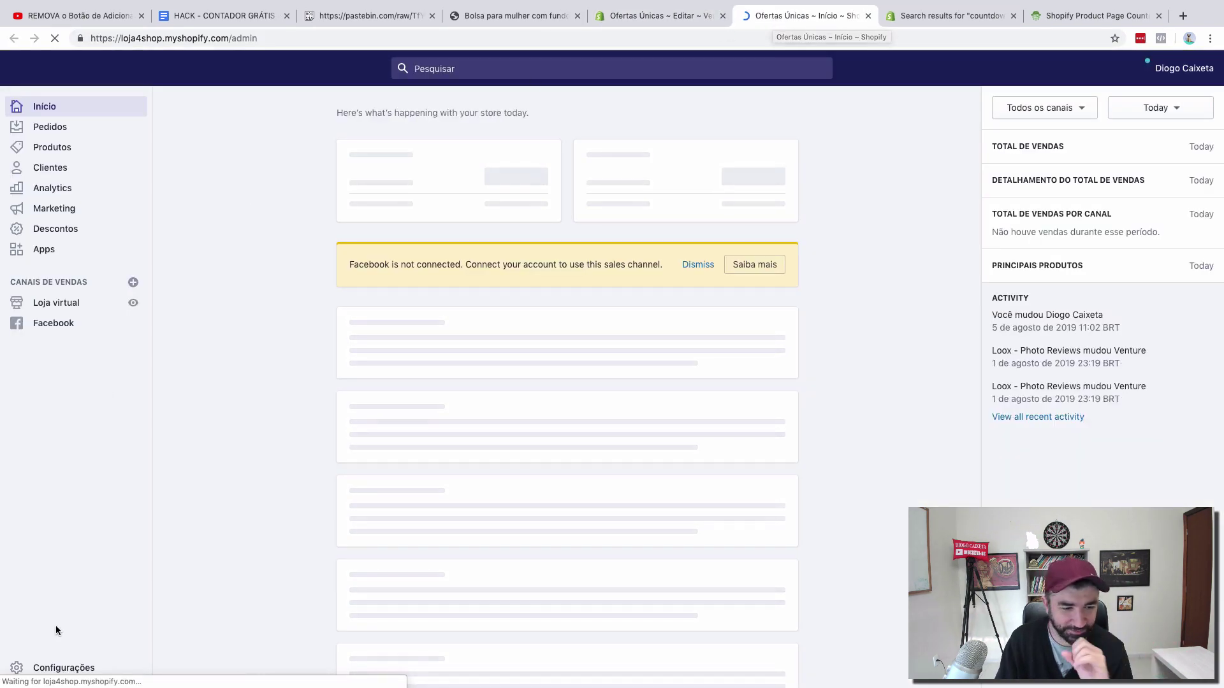
left_click(62, 670)
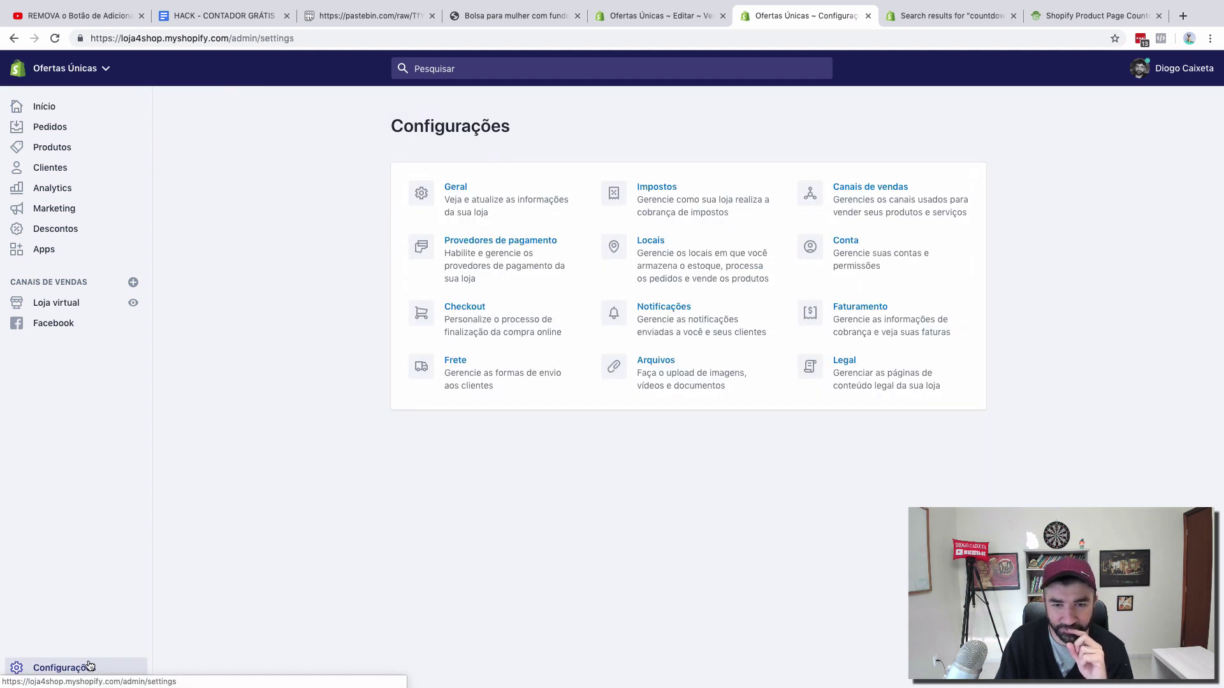
left_click(678, 381)
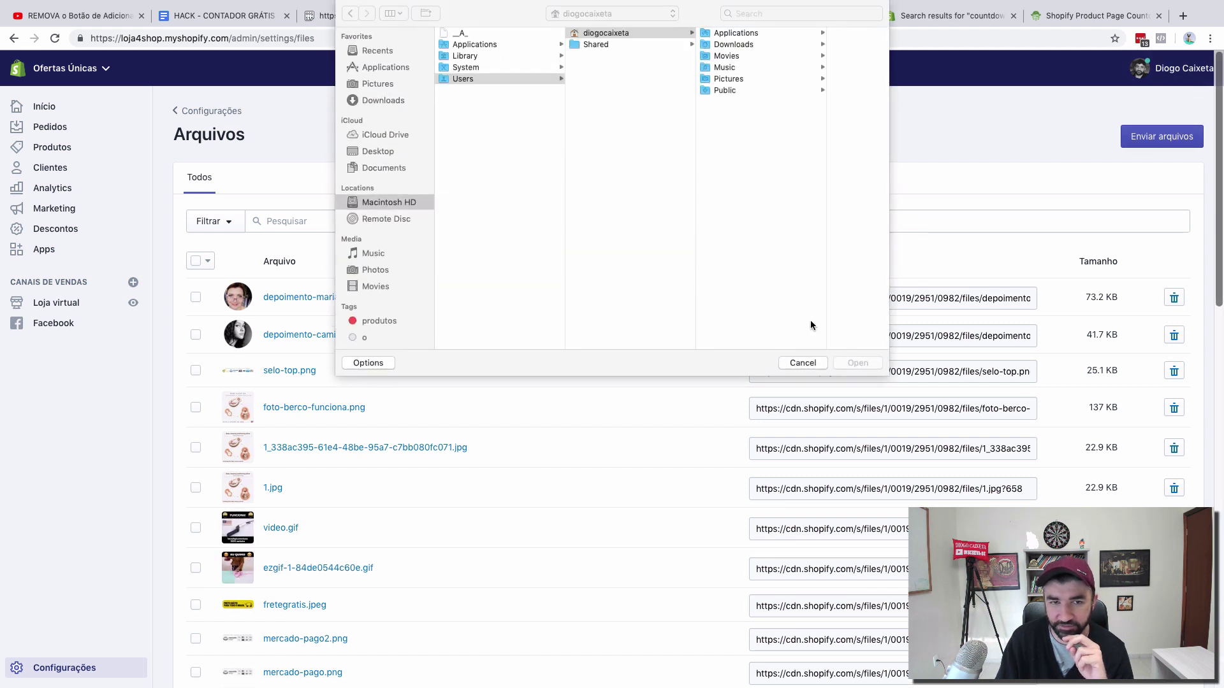
Cancel the upload, highlight part of the first listed file's URL, and close the Arquivos tab
left_click(804, 365)
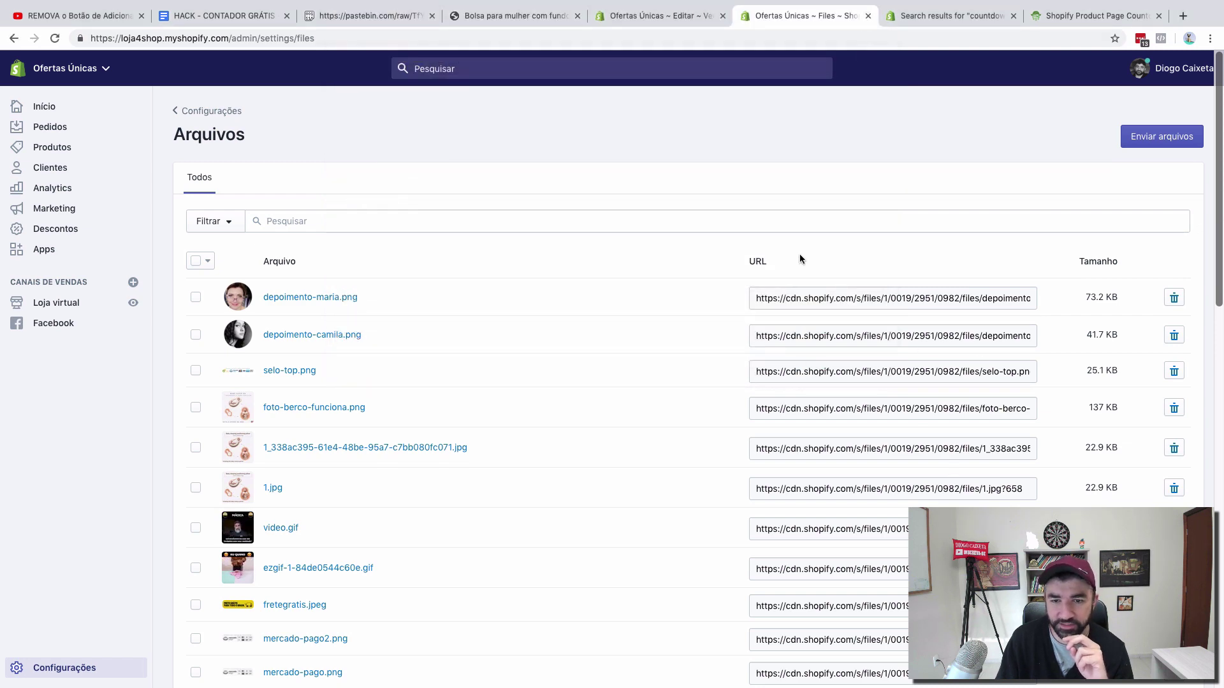
left_click_drag(757, 298, 827, 299)
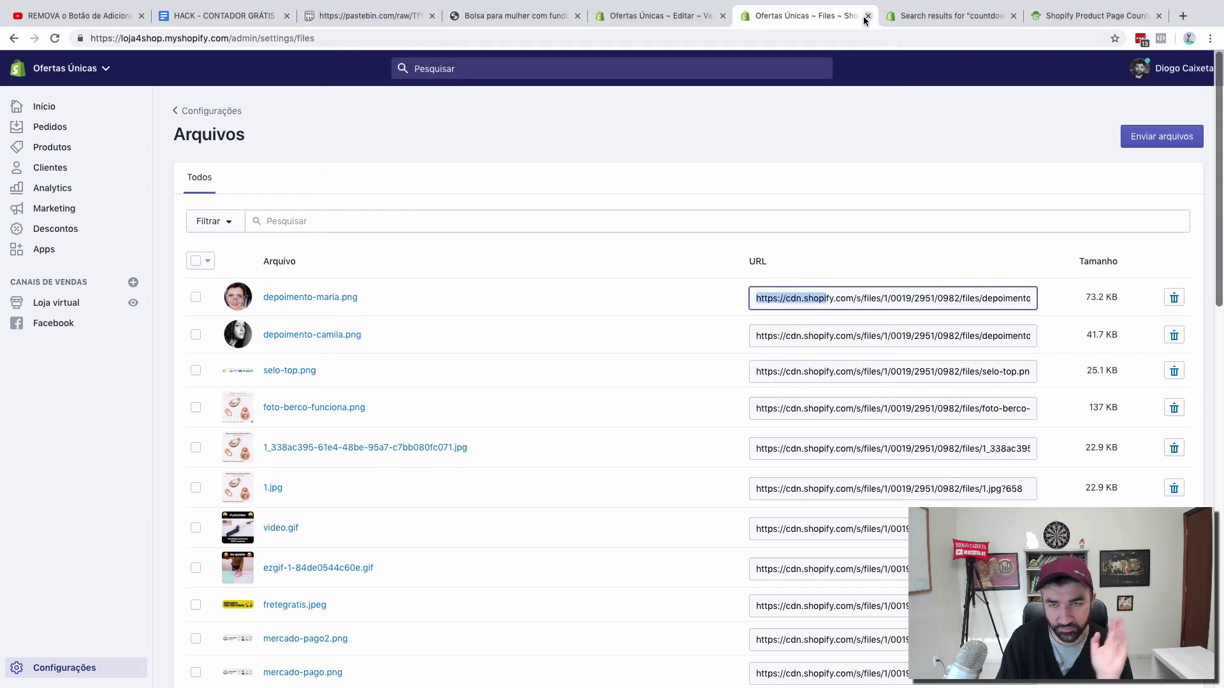
left_click(867, 17)
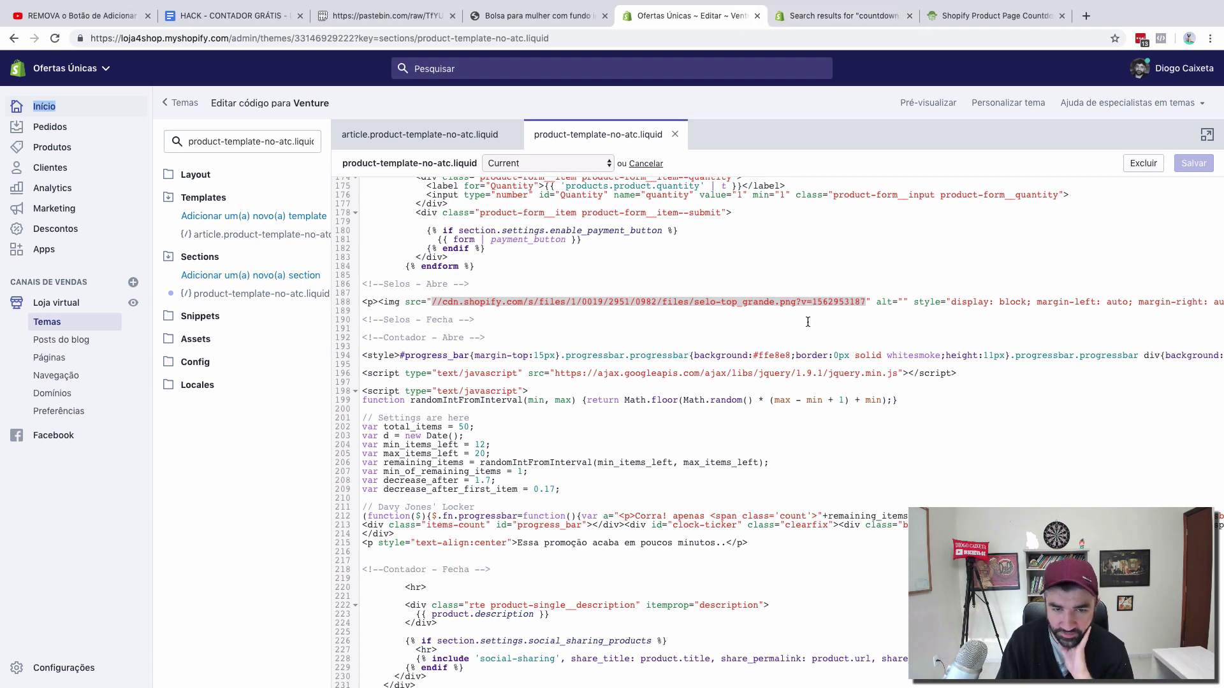
Examine the long style line below the "Contador - Abre" comment, highlighting its beginning and reading along its full length
scroll(740, 295, "down", 3)
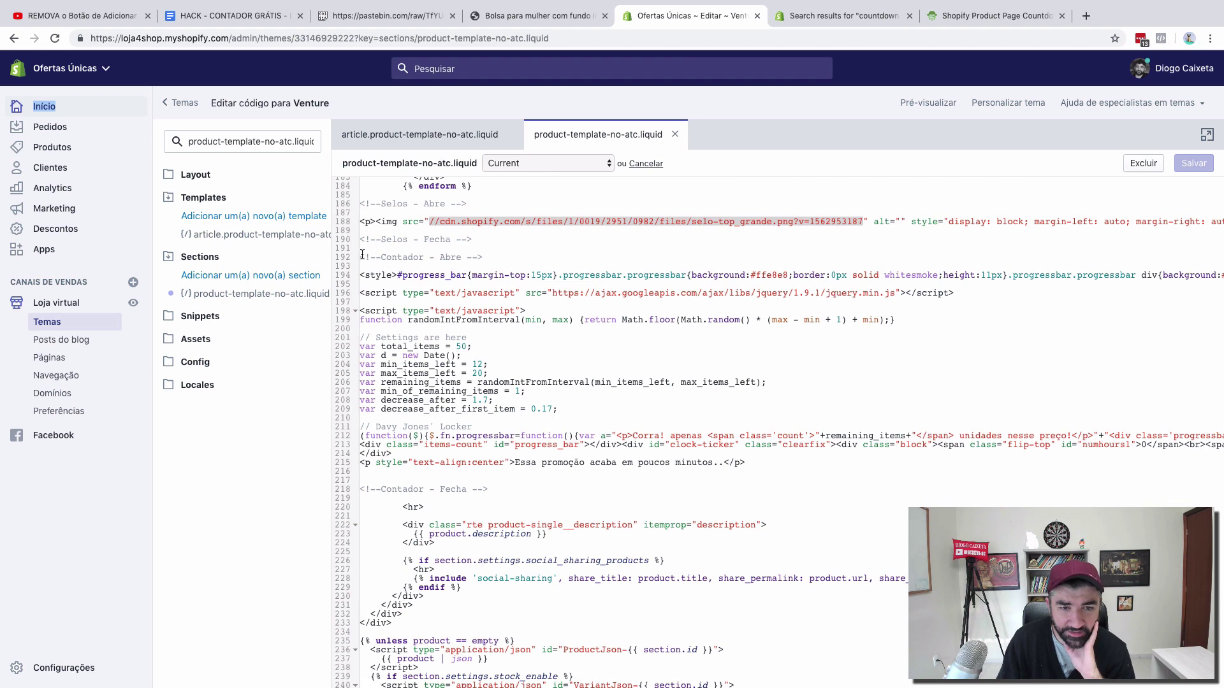
left_click(369, 257)
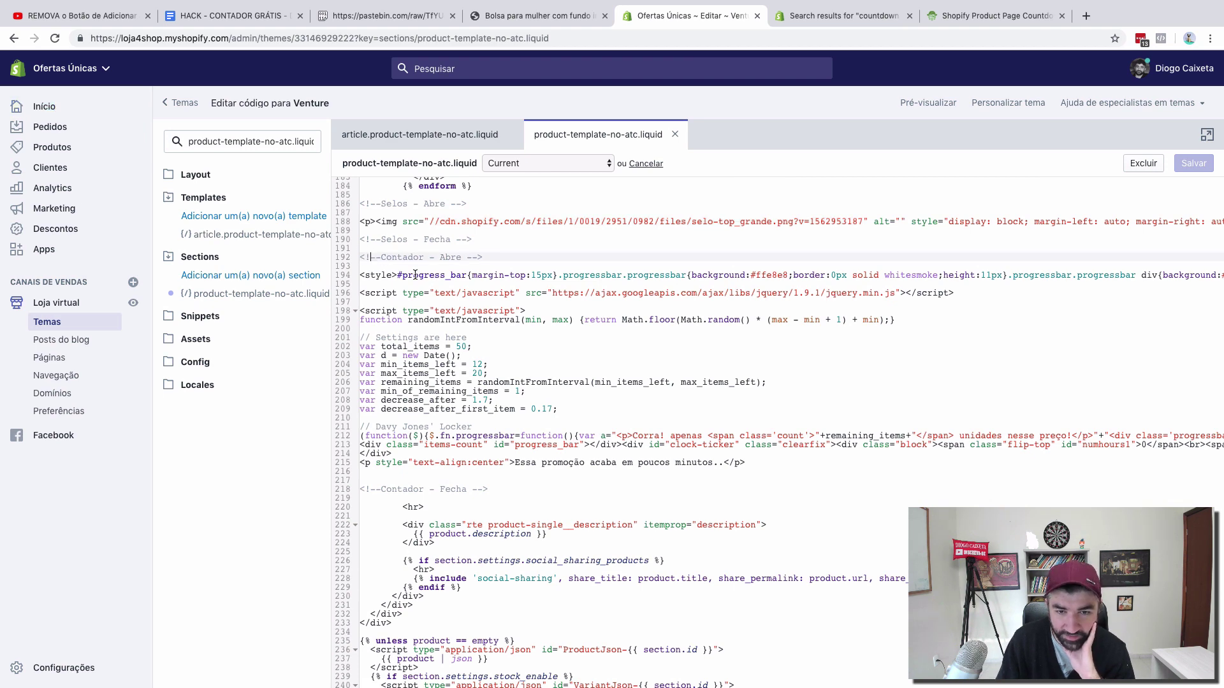
left_click_drag(372, 275, 564, 276)
scroll(563, 276, "right", 5)
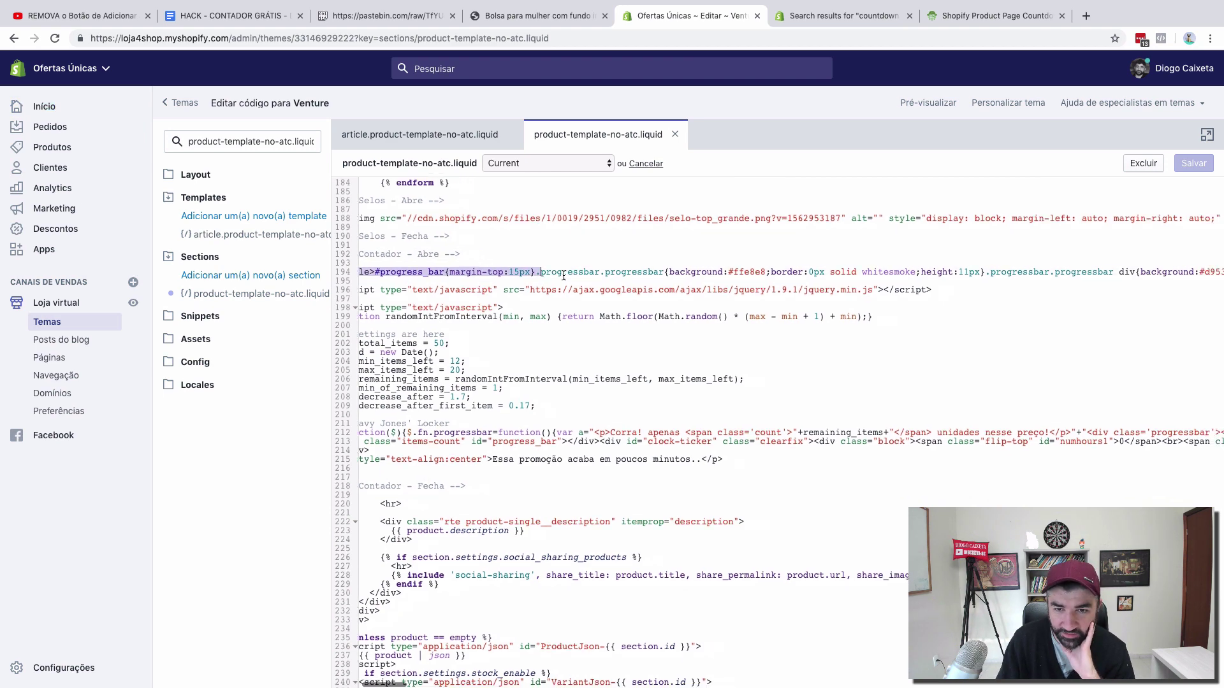
scroll(564, 275, "right", 10)
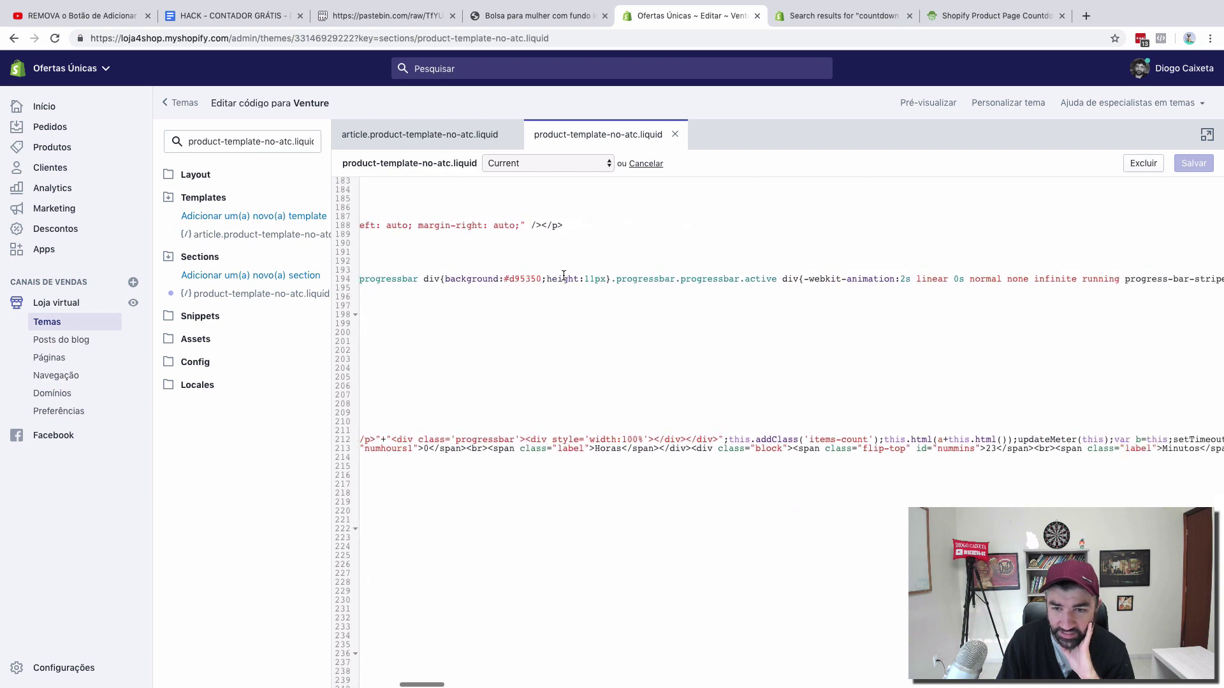
scroll(563, 275, "right", 10)
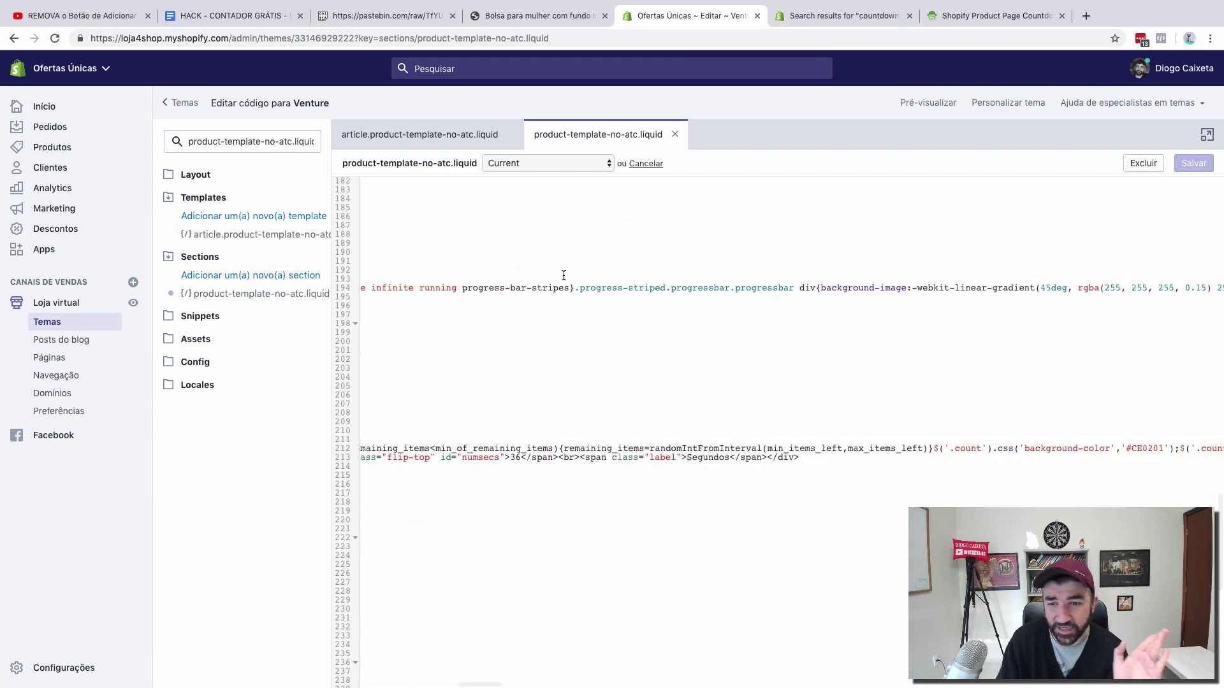
scroll(563, 276, "left", 10)
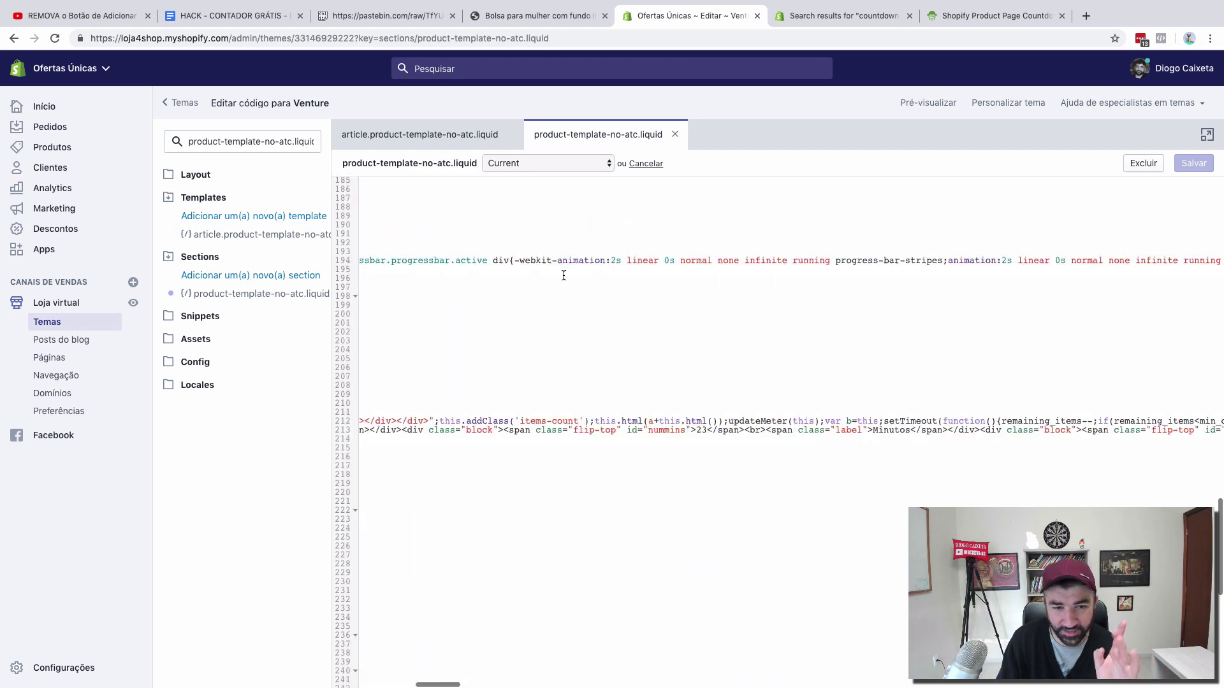
scroll(564, 276, "left", 10)
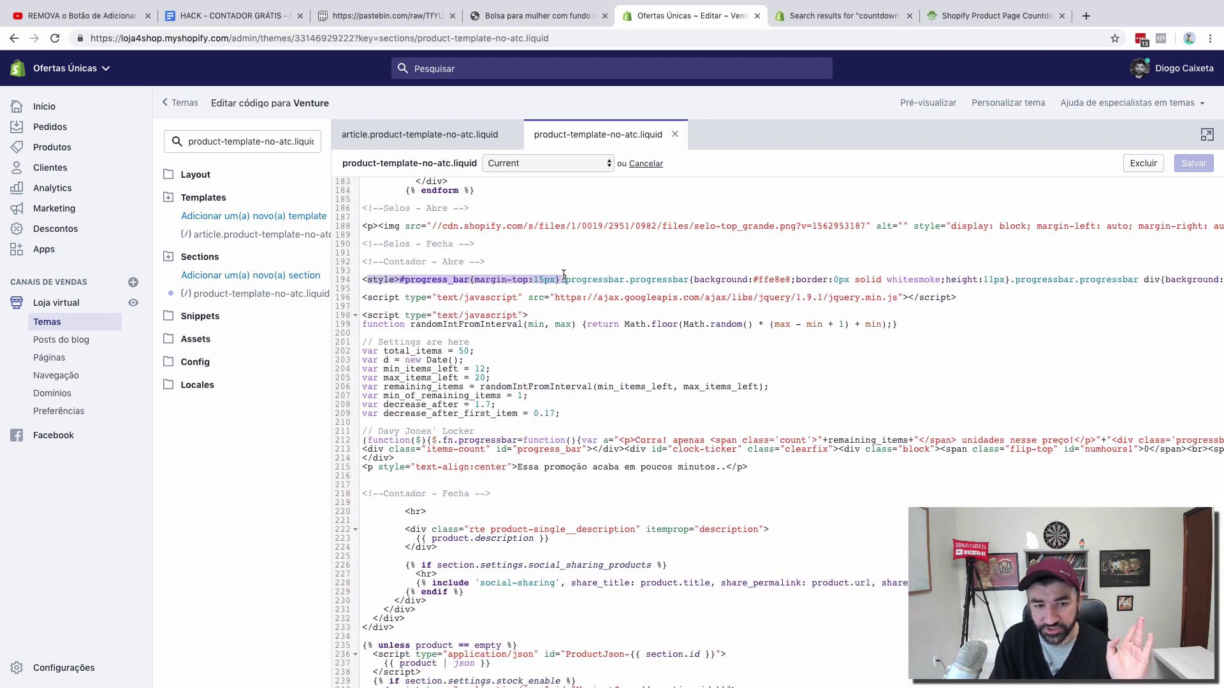
Highlight the counter variables under "Settings are here" and compare them with the remaining-units message on the product page
left_click_drag(566, 414, 349, 341)
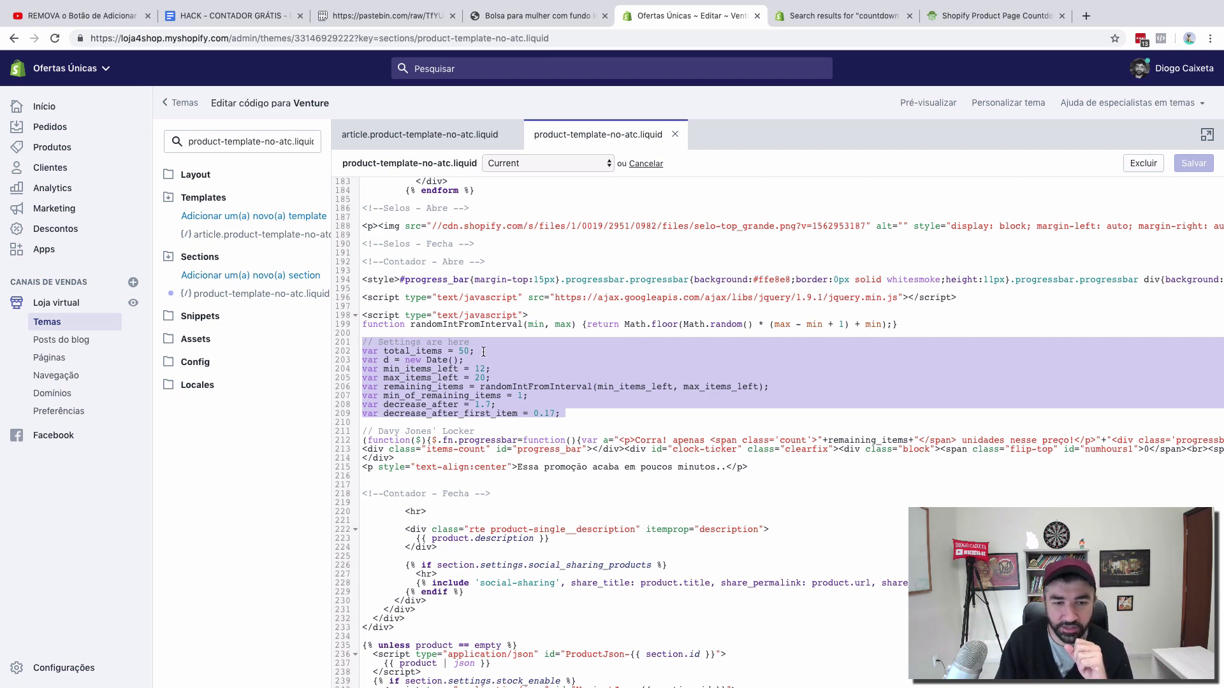
left_click(561, 17)
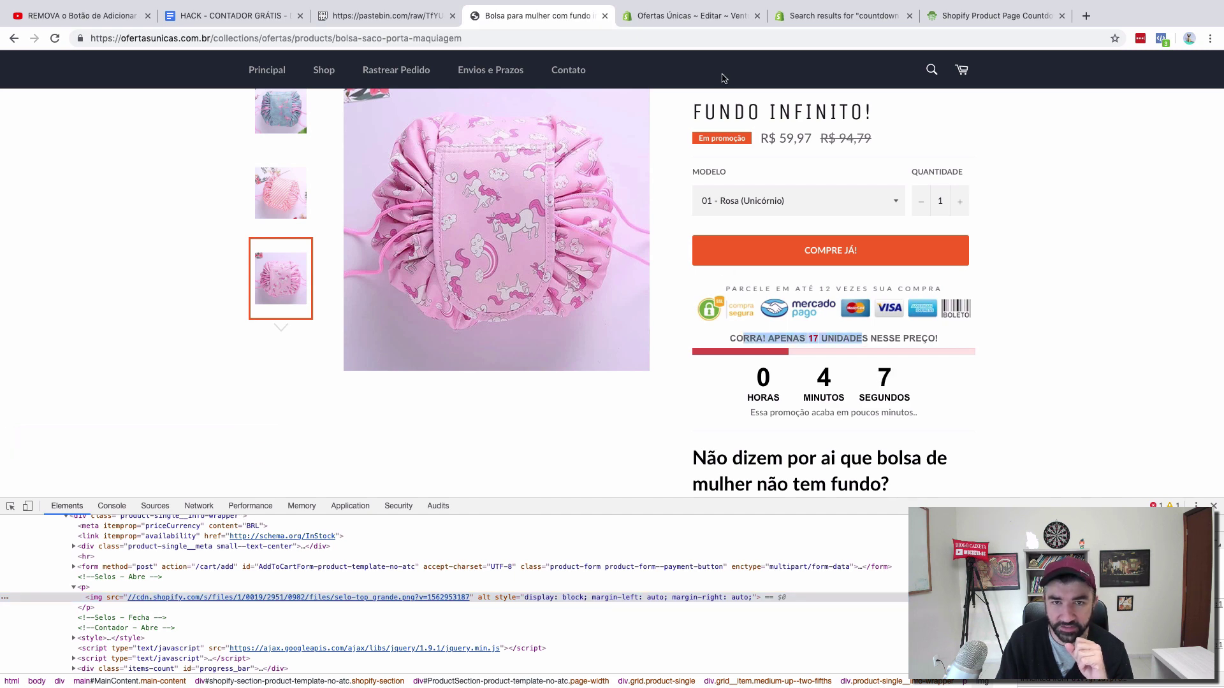
left_click(694, 13)
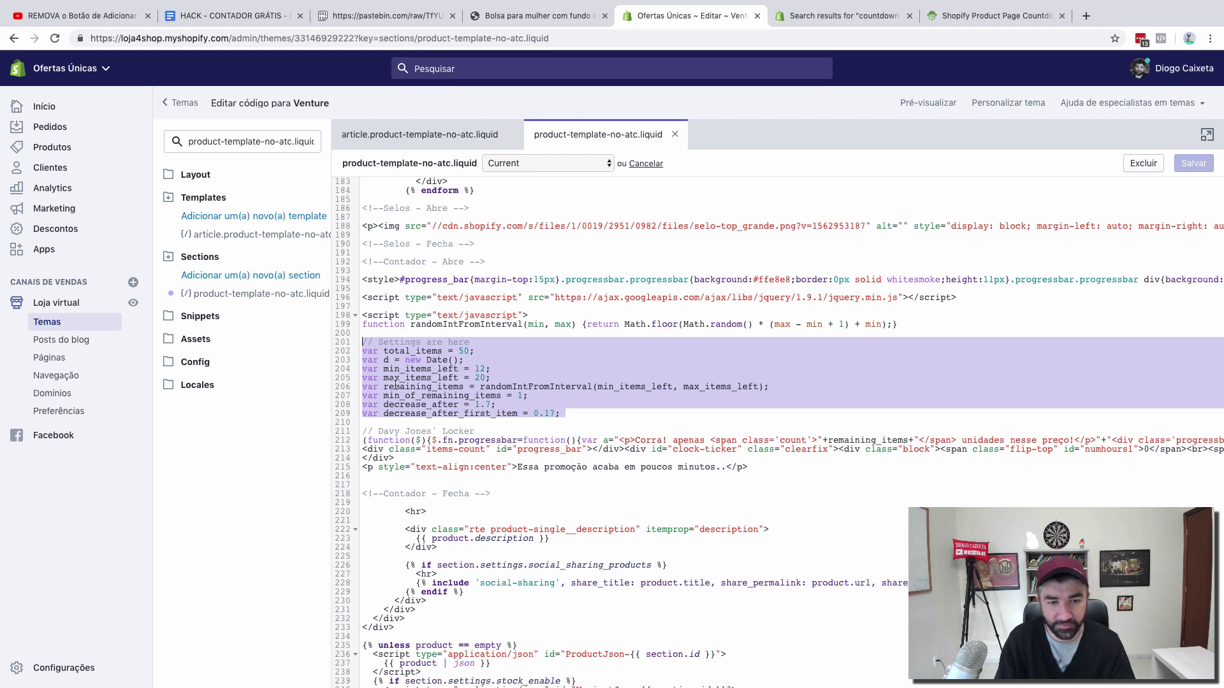
Set max_items_left to 15 and min_items_left to 10 in the counter's settings code
left_click(485, 377)
left_click_drag(485, 377, 475, 377)
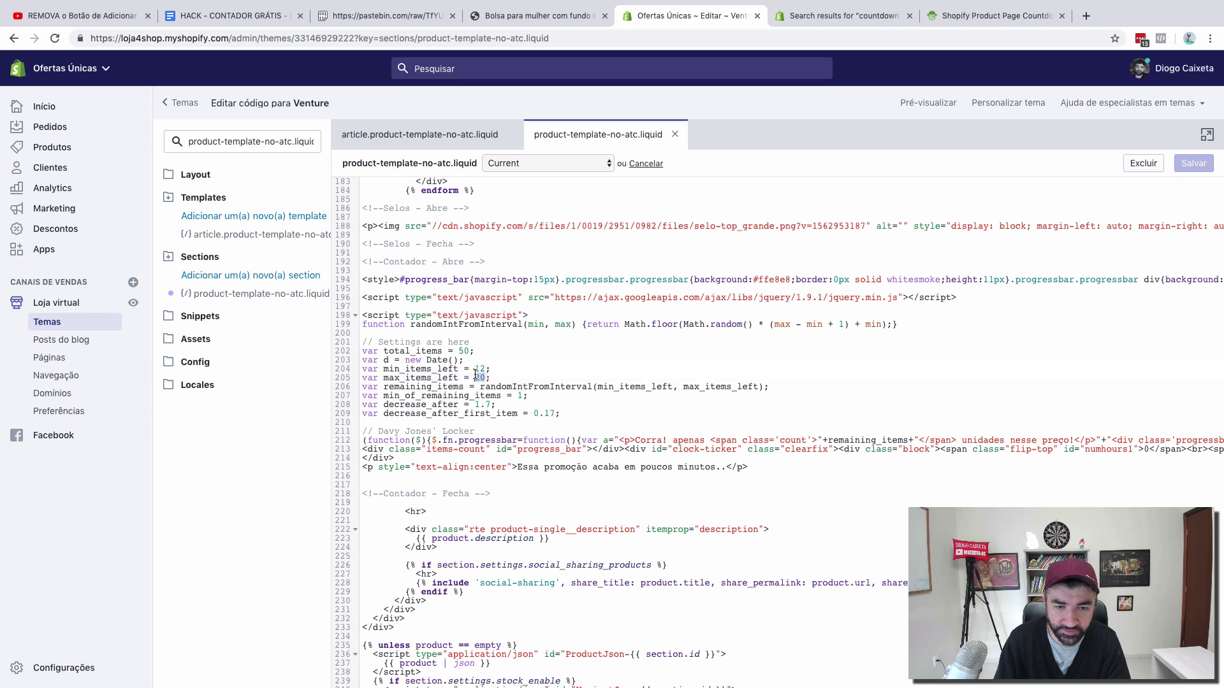
type("15")
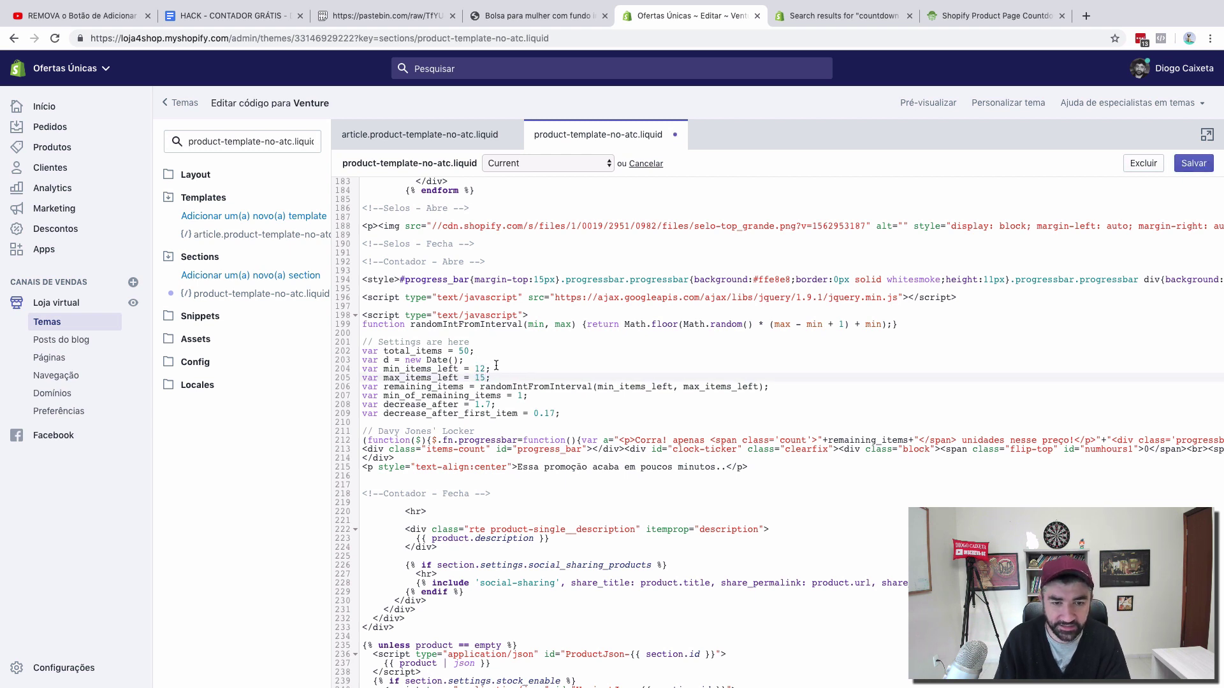
left_click(484, 366)
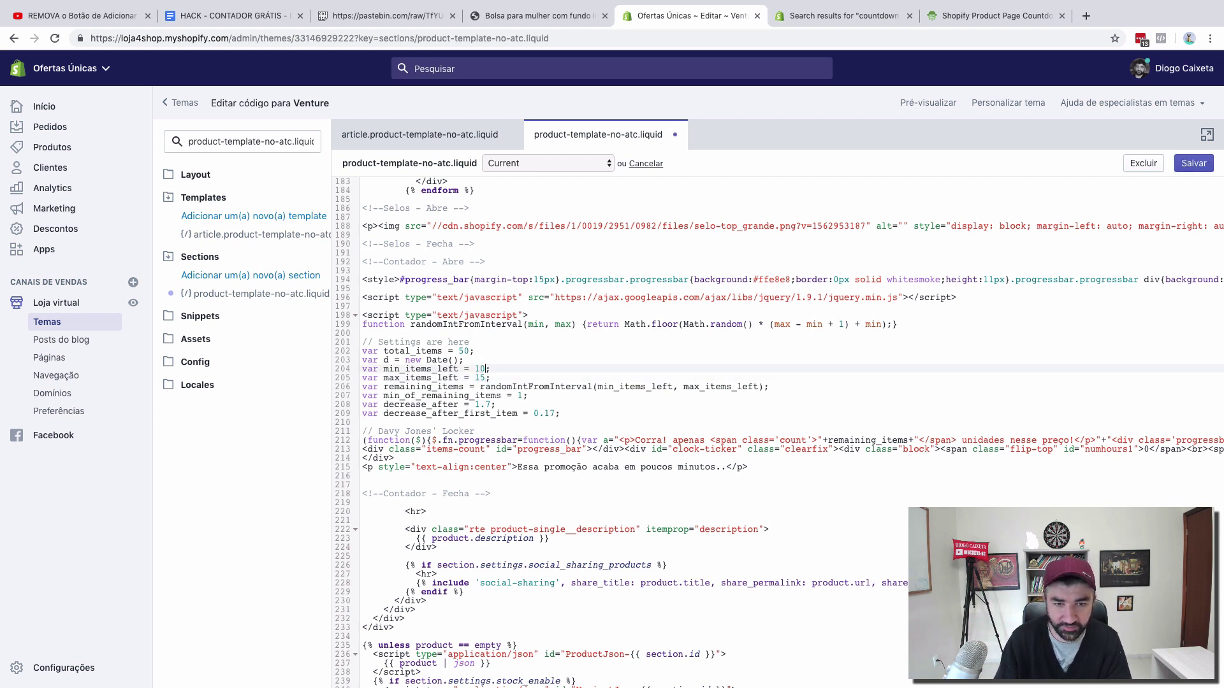
On the product page, examine the remaining-units message, the progress bar and the countdown below the payment seals
left_click(552, 21)
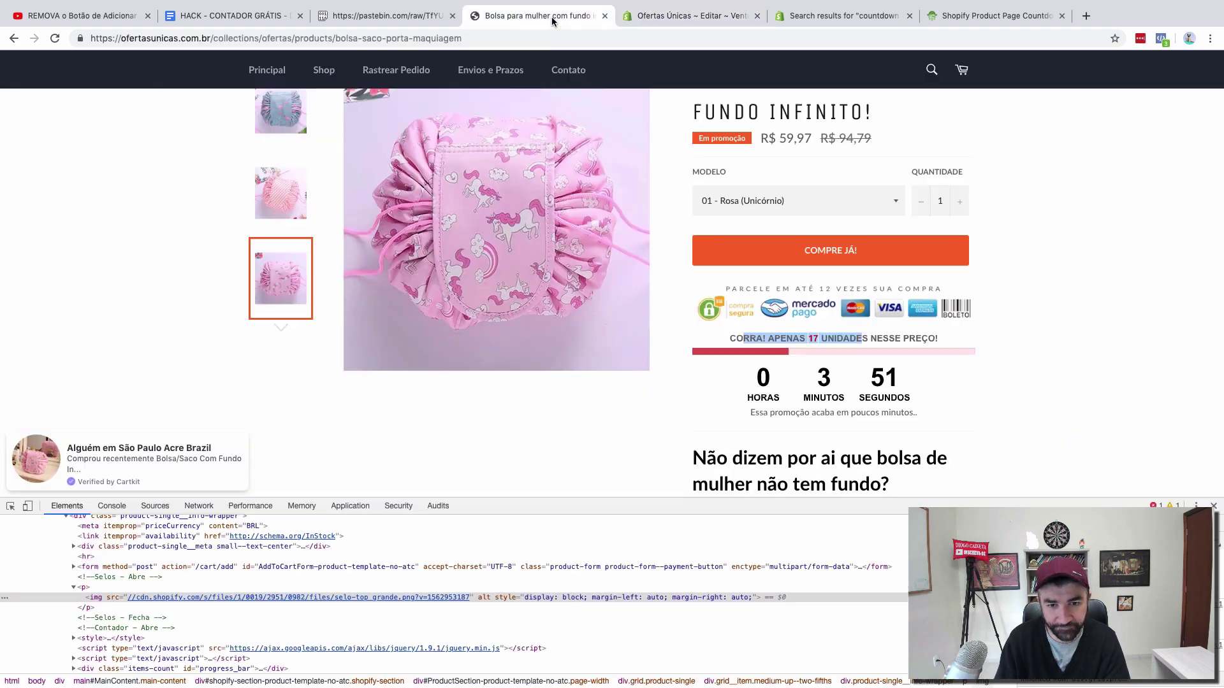
left_click(810, 348)
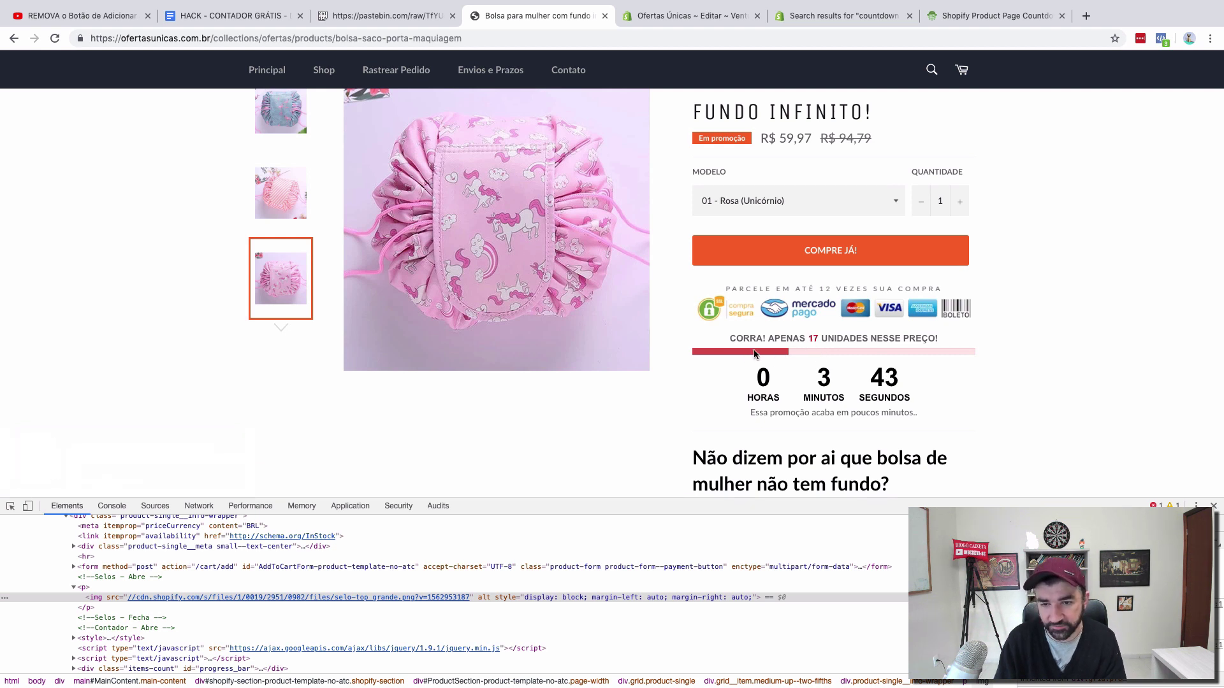
scroll(920, 337, "down", 1)
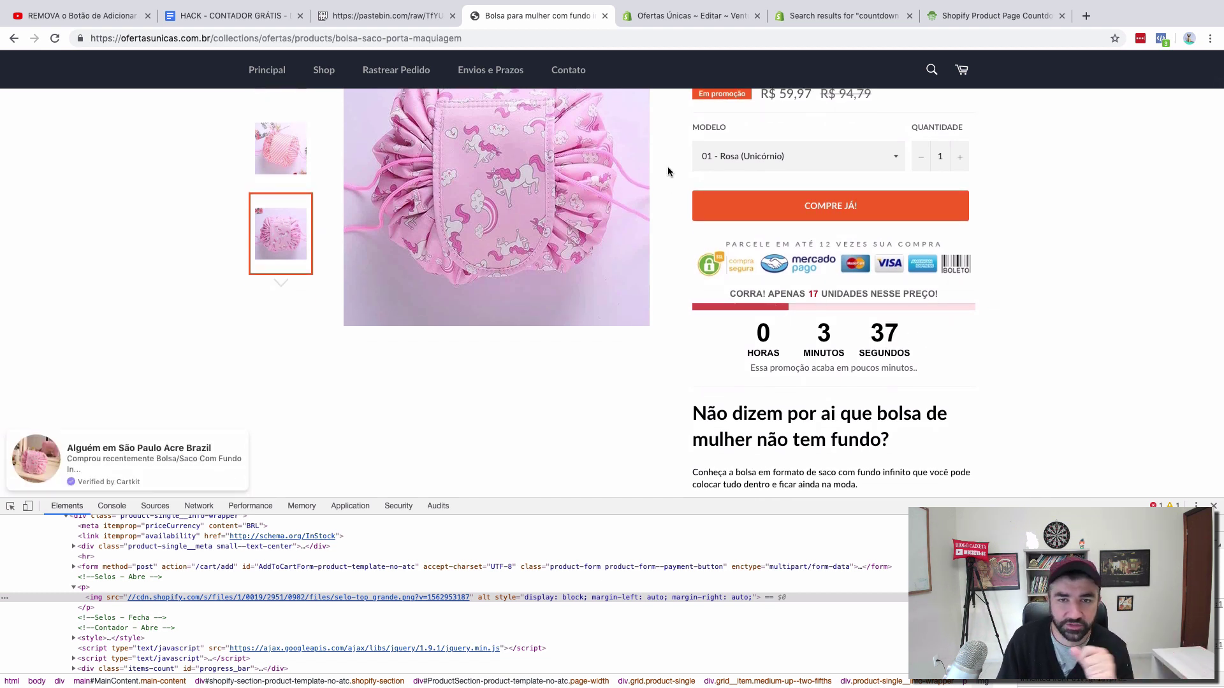
In the theme code, highlight the Davy Jones' Locker block and the "Essa promoção acaba em poucos minutos.." line, and compare that text with the product page
left_click(663, 15)
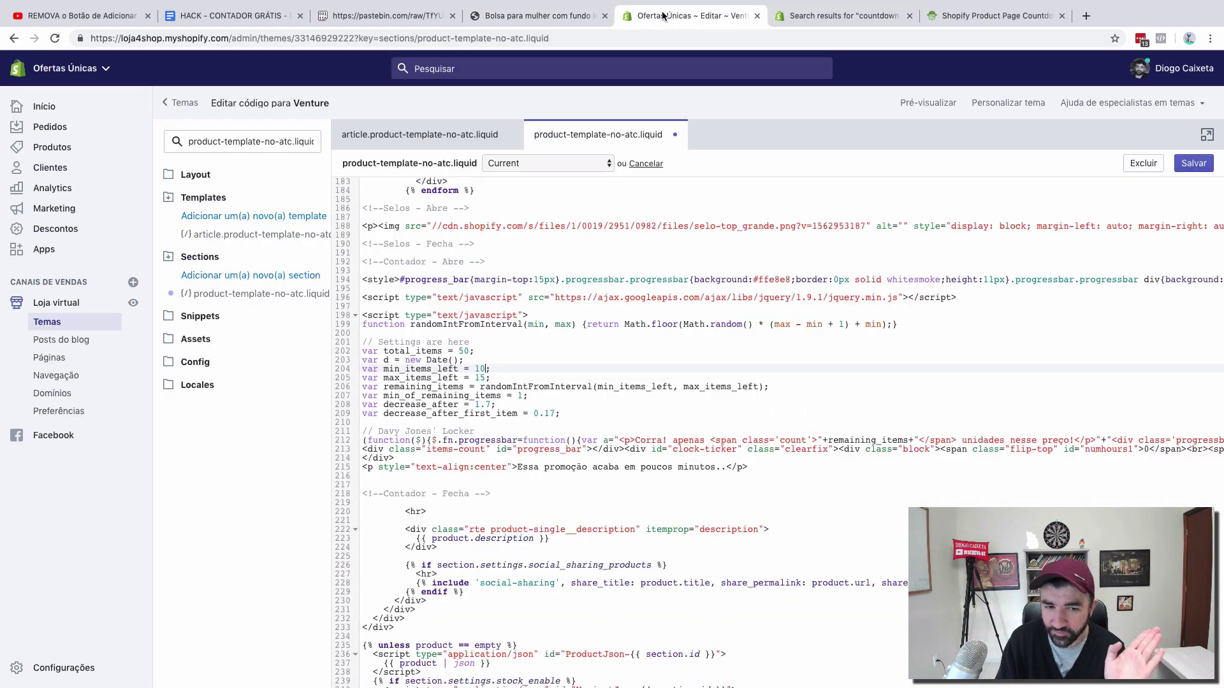
scroll(628, 253, "down", 3)
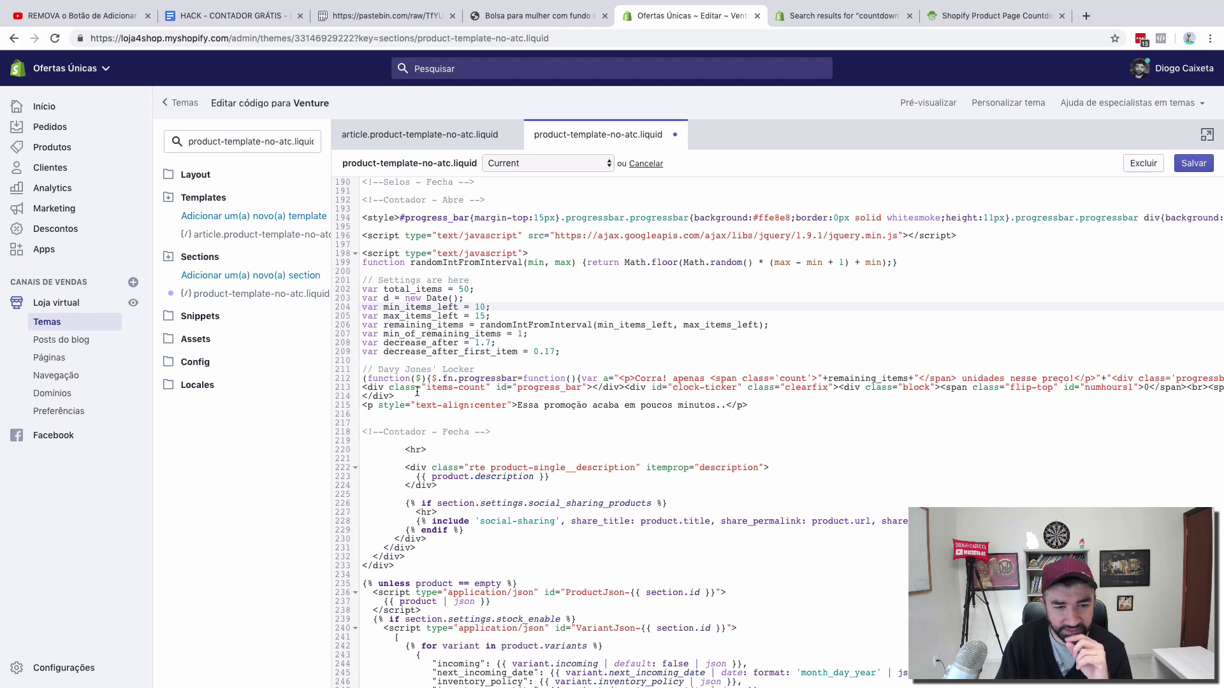
left_click_drag(370, 368, 576, 415)
left_click(854, 389)
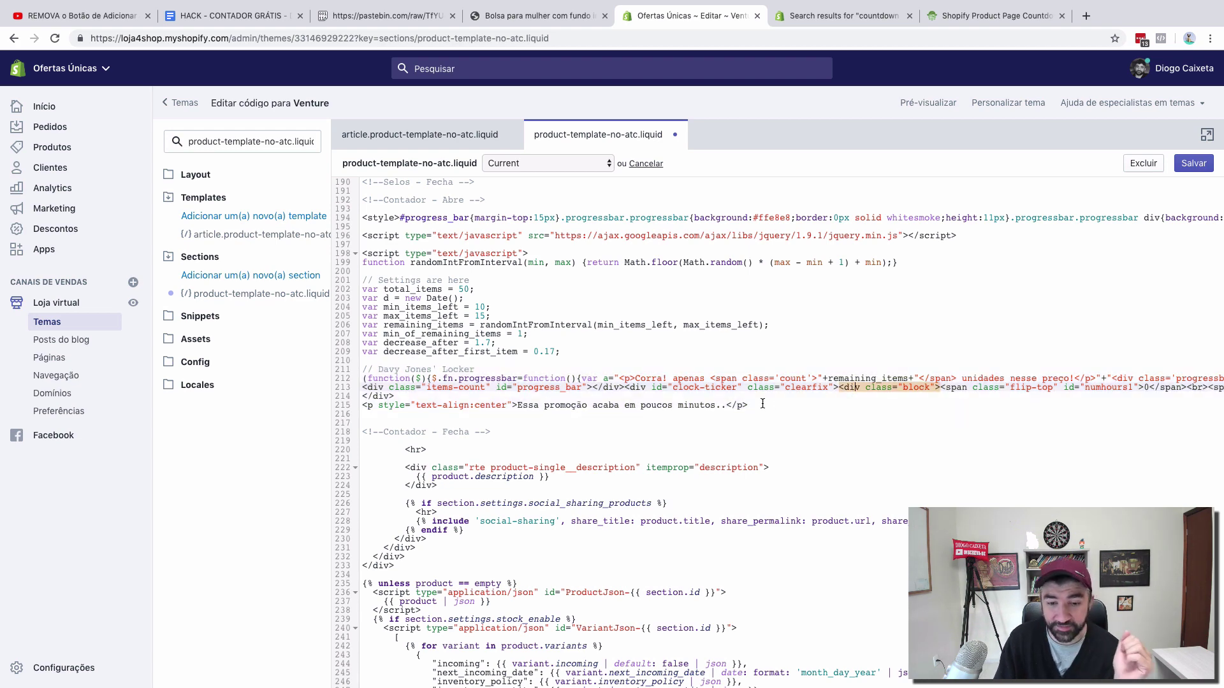
left_click_drag(761, 404, 293, 408)
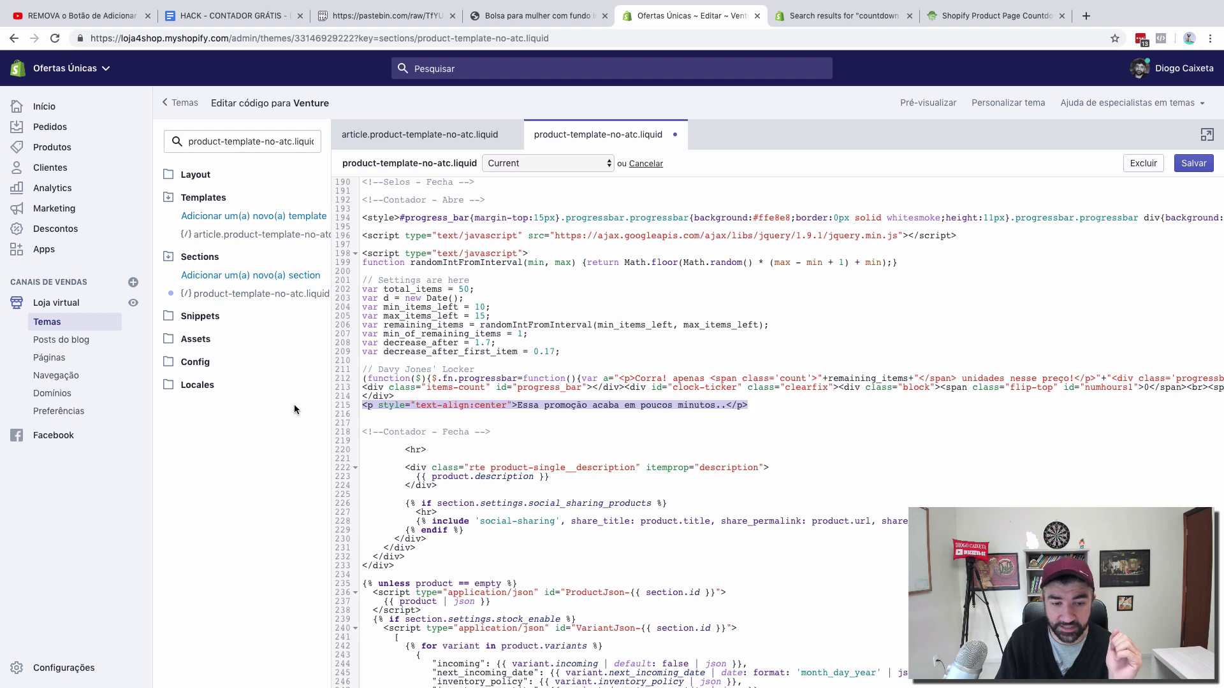
left_click(536, 15)
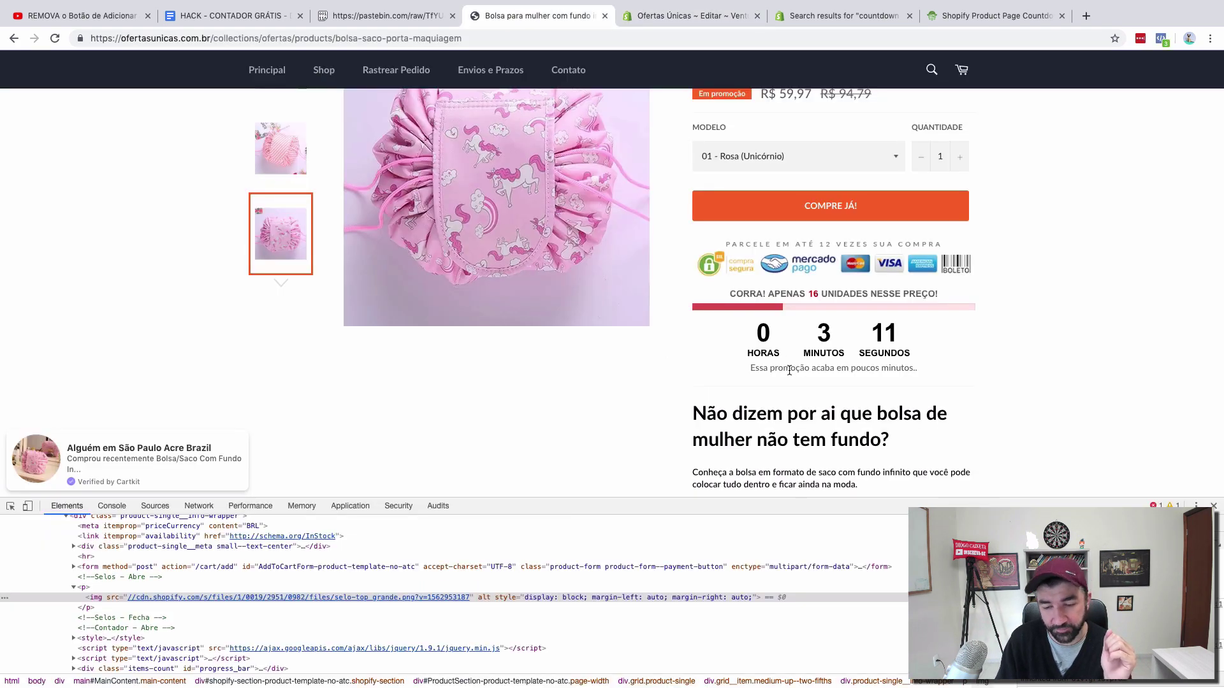
left_click(665, 17)
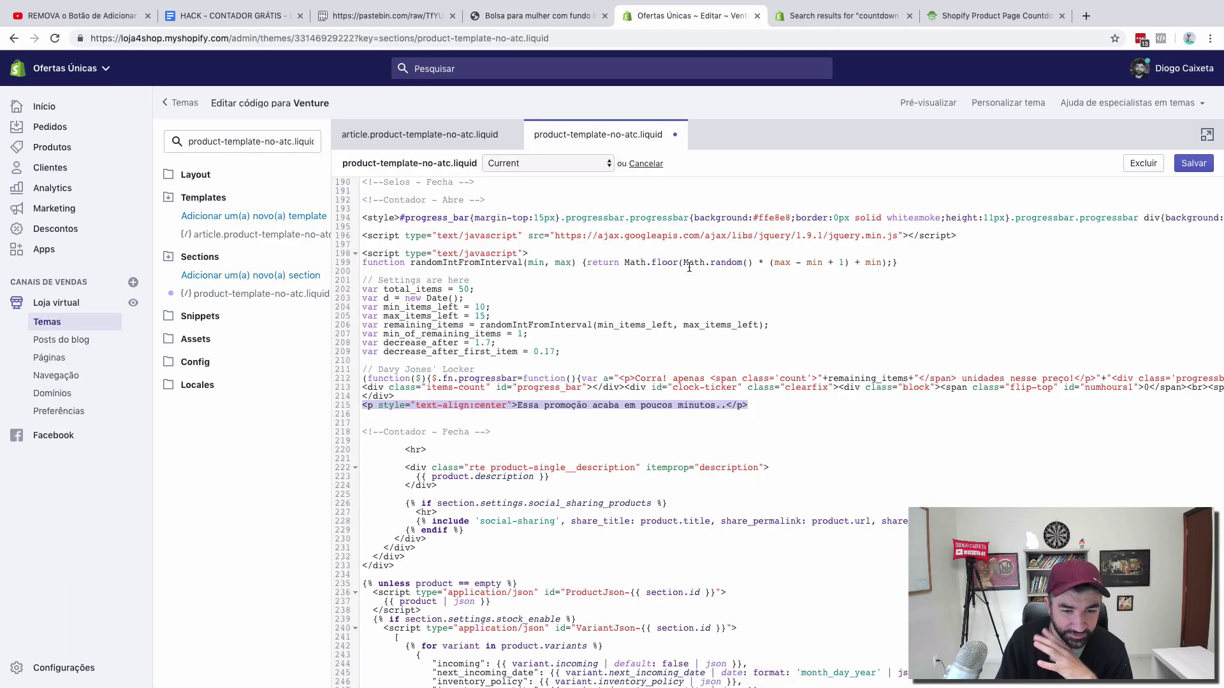
Open the list of saved versions of product-template-no-atc.liquid and close it without choosing another version
scroll(689, 267, "down", 2)
left_click(399, 394)
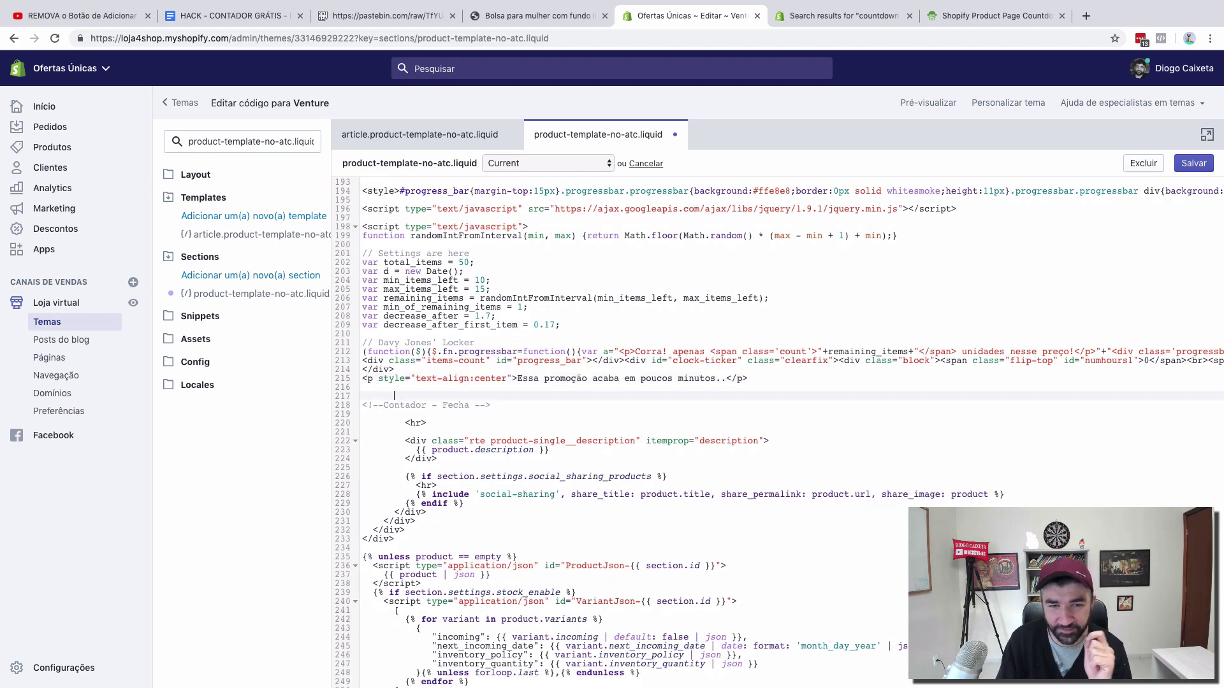
left_click(530, 164)
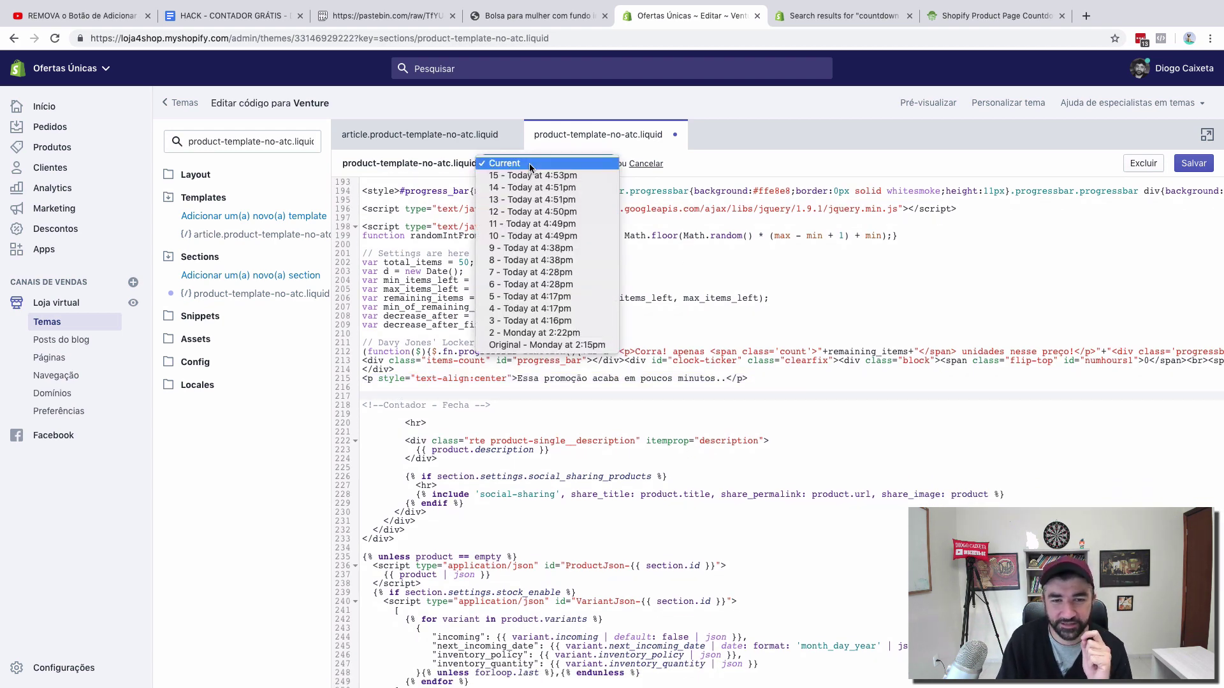
left_click(761, 270)
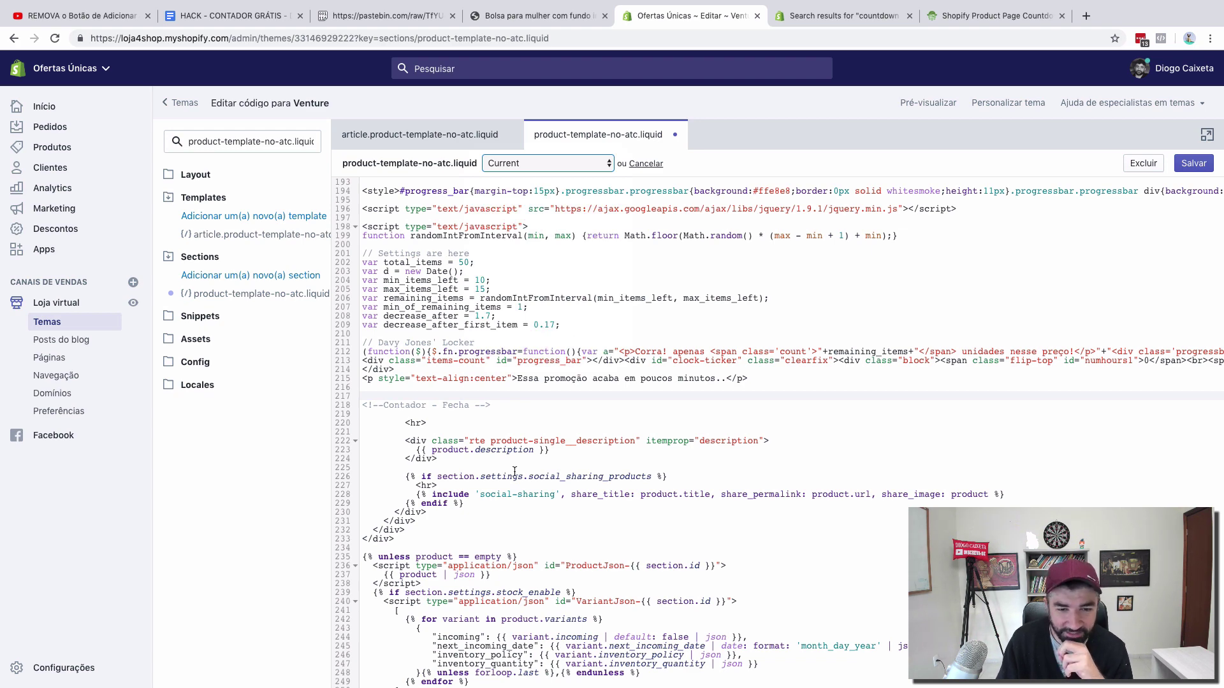
Check the product page's counter, then highlight the theme code from the progressbar function through the promotion text and examine its labels
left_click(517, 17)
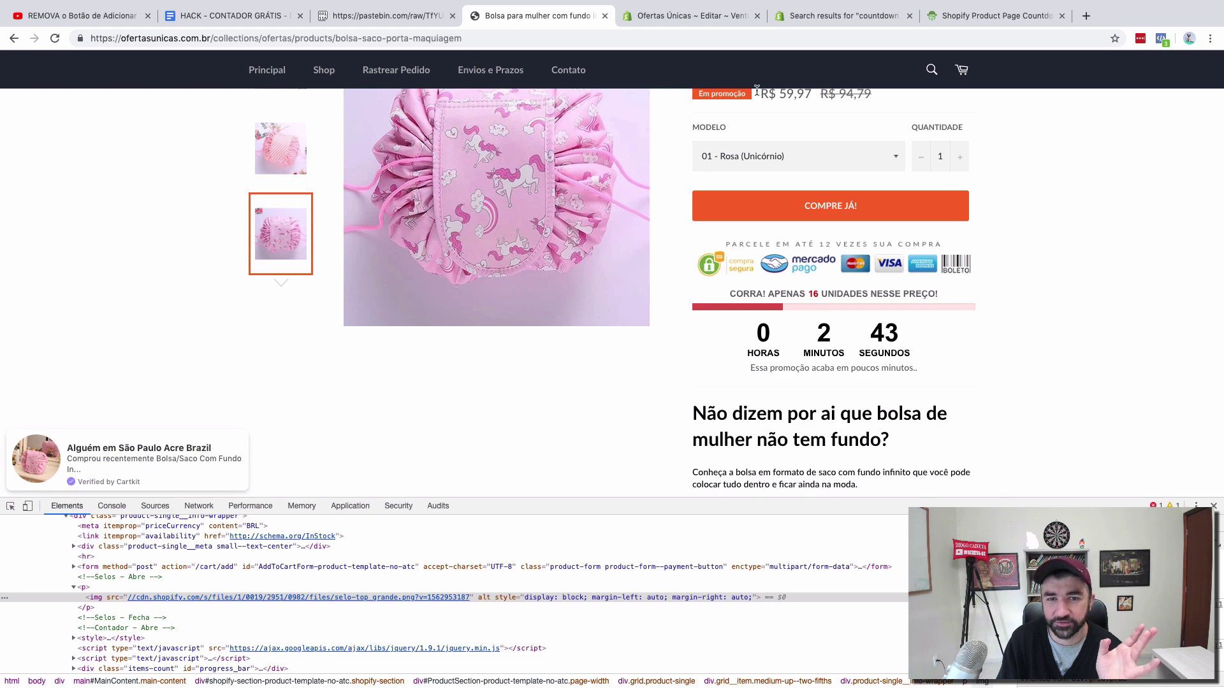
left_click(703, 21)
left_click_drag(363, 351, 737, 385)
scroll(737, 385, "right", 10)
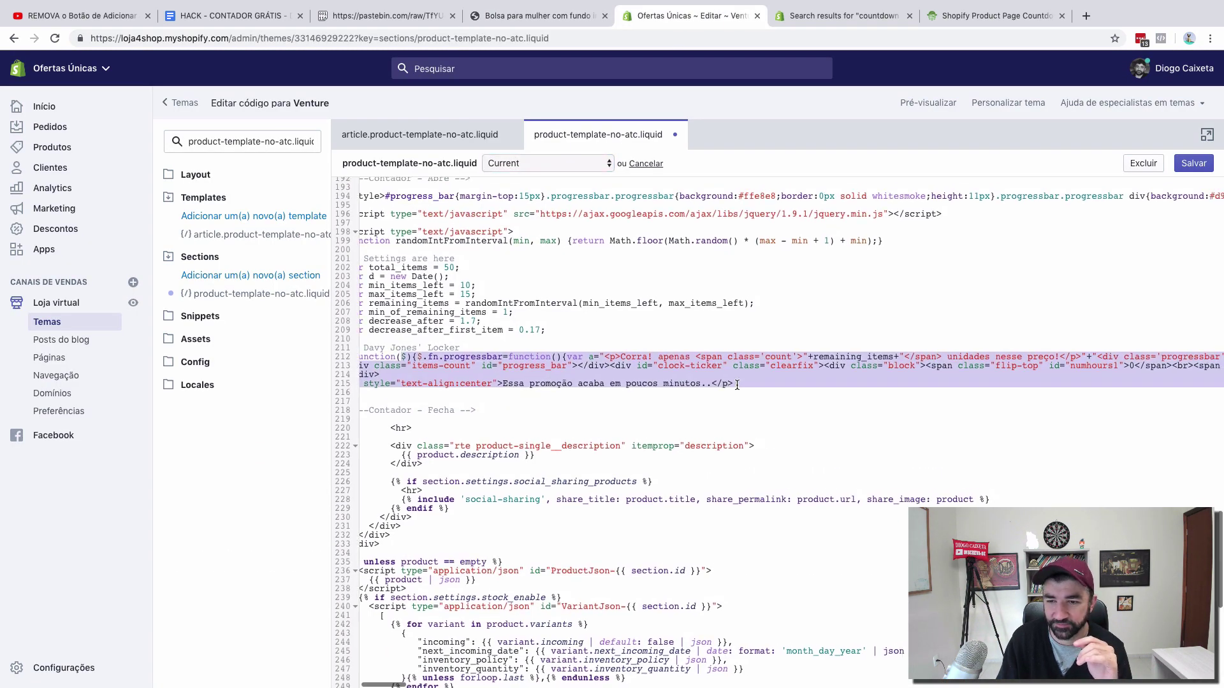
scroll(738, 385, "right", 1)
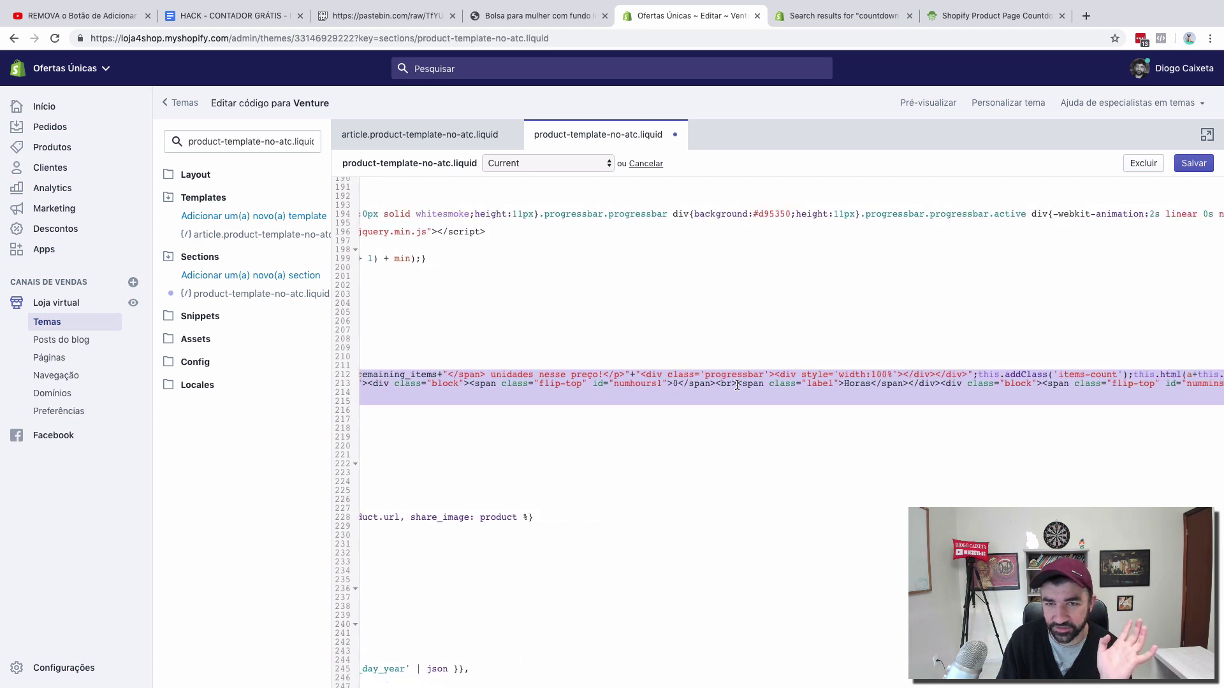
Compare the original countdown code on the ConversionPirate page with the customized counter and seals code in the theme editor
left_click(963, 14)
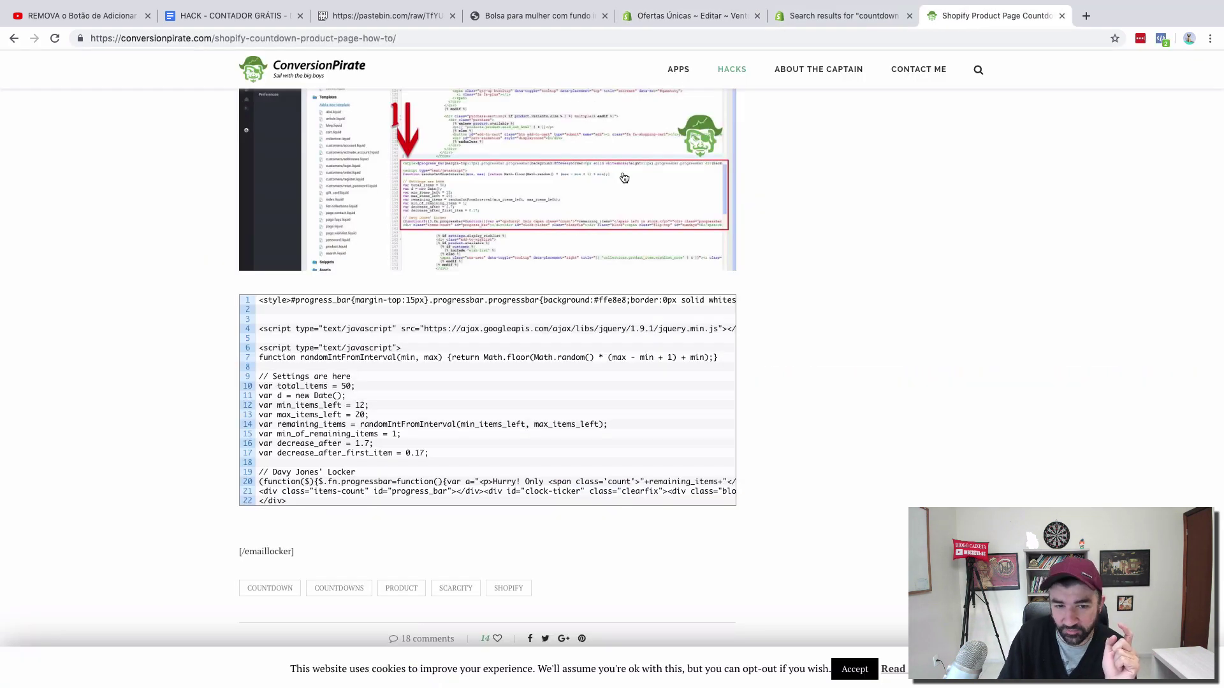
scroll(427, 386, "down", 1)
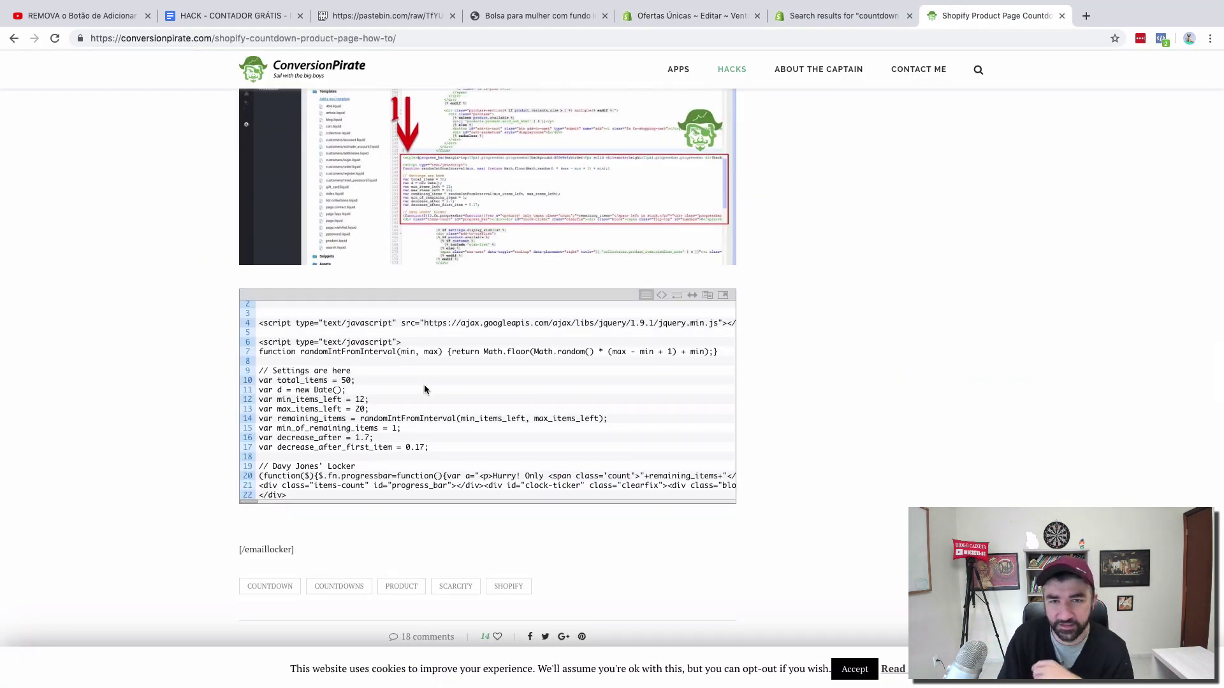
left_click(687, 19)
scroll(539, 257, "down", 1)
scroll(540, 255, "left", 5)
scroll(540, 256, "up", 5)
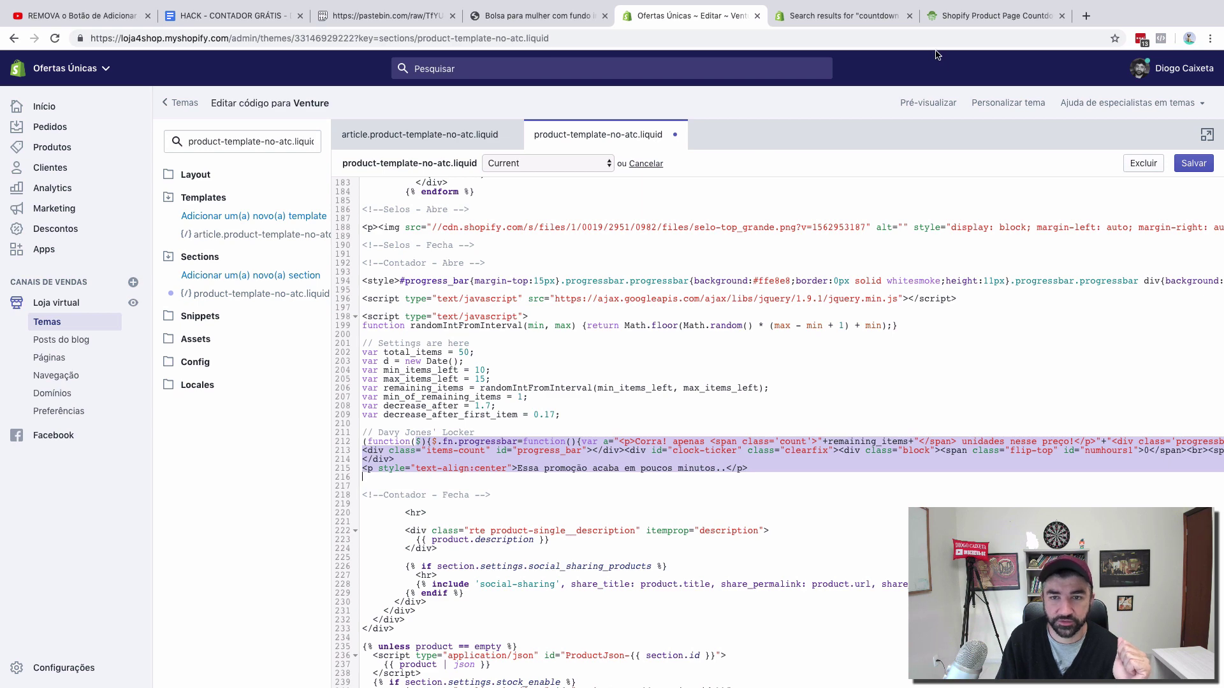
Buy the bag from the product page to bring up its checkout, and close the developer tools
left_click(515, 17)
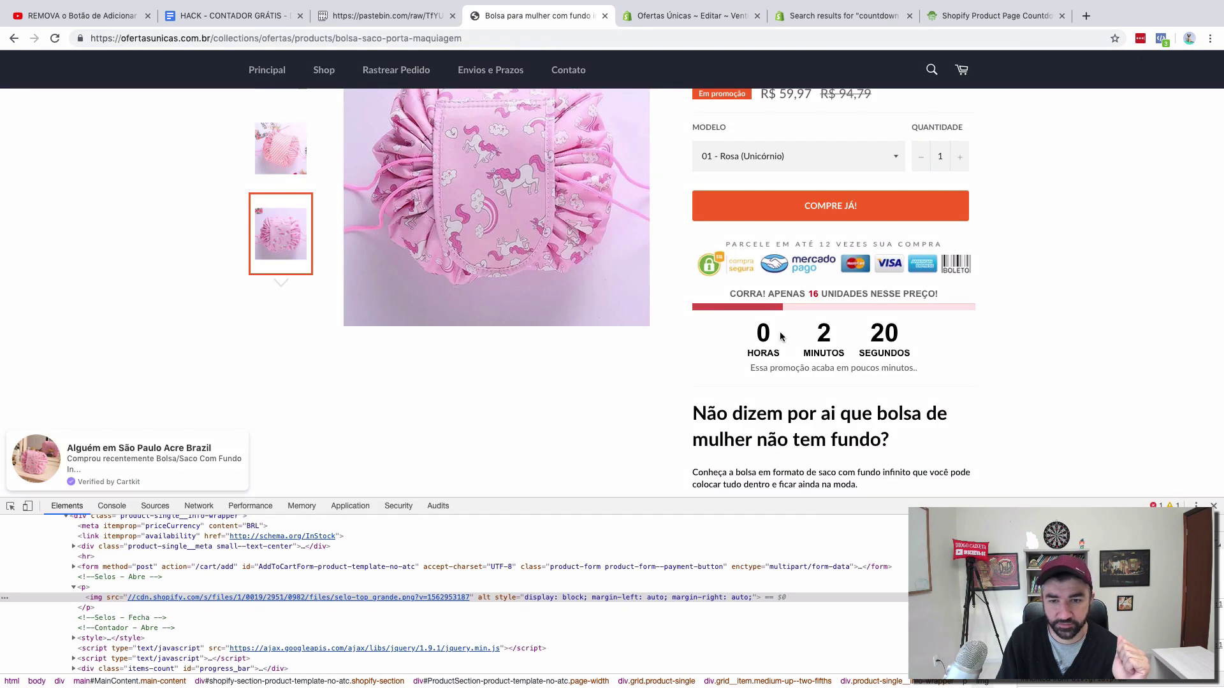
left_click(821, 204)
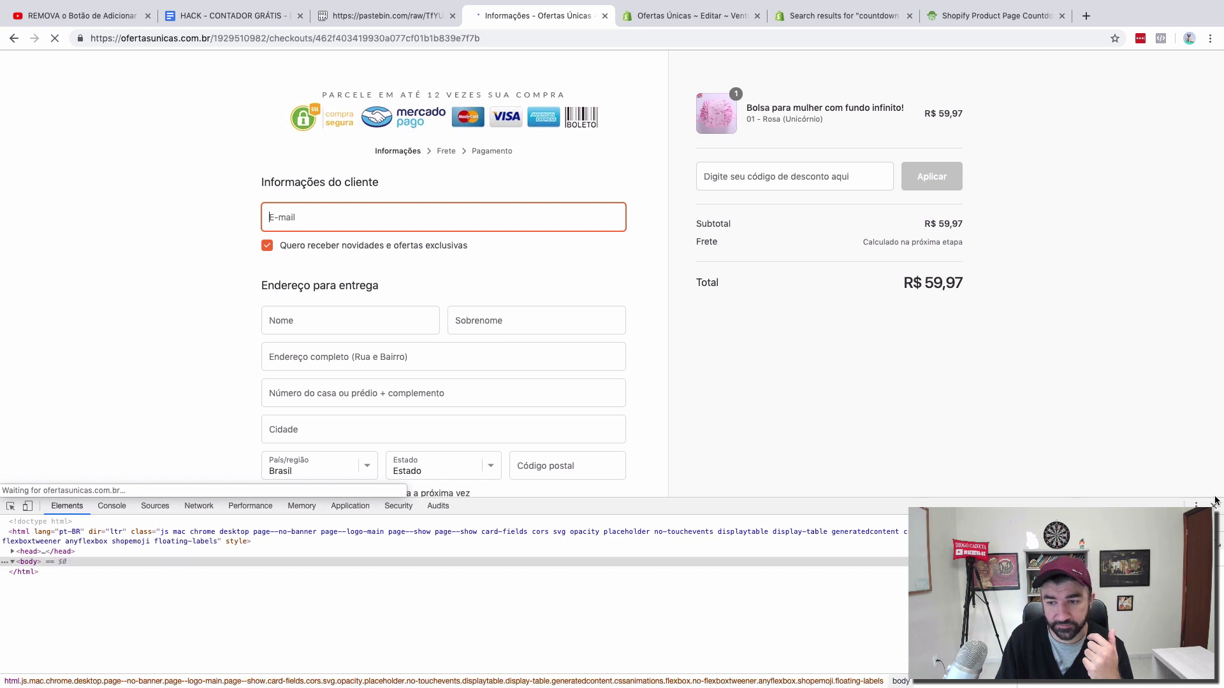
left_click(1212, 505)
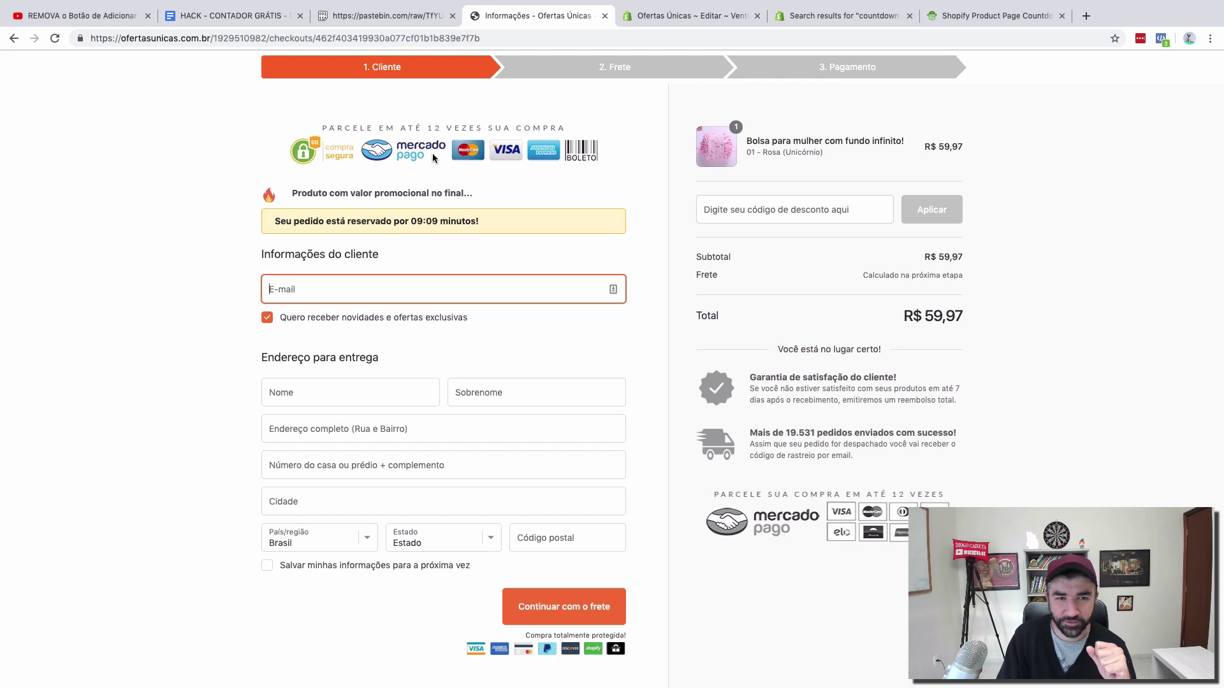
Review the "HACK - CONTADOR GRÁTIS" document and the countdown timer app results, then go back from the checkout to the product page
left_click(223, 14)
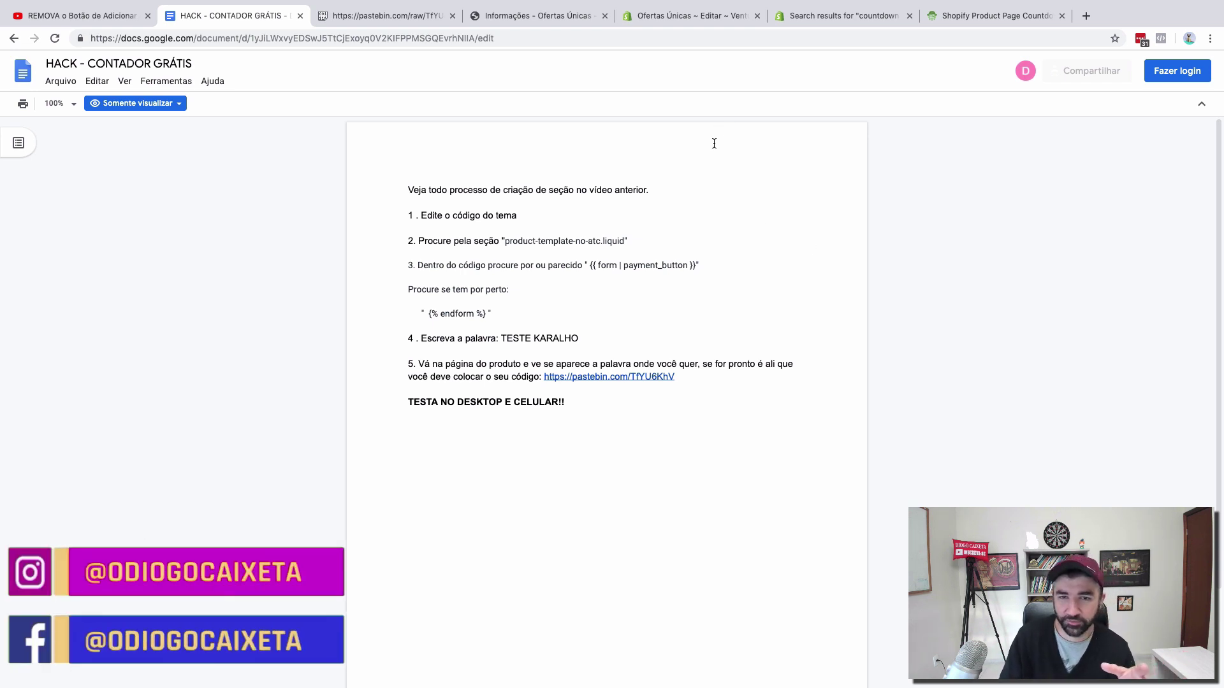
left_click(842, 19)
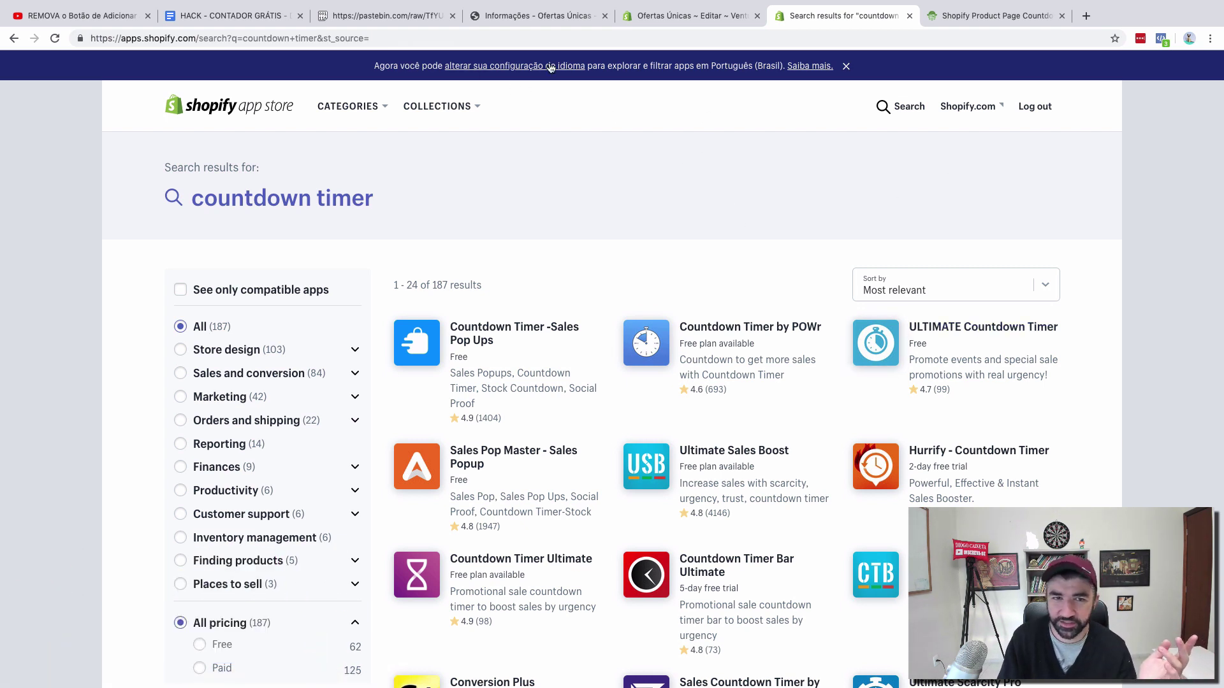
left_click(529, 19)
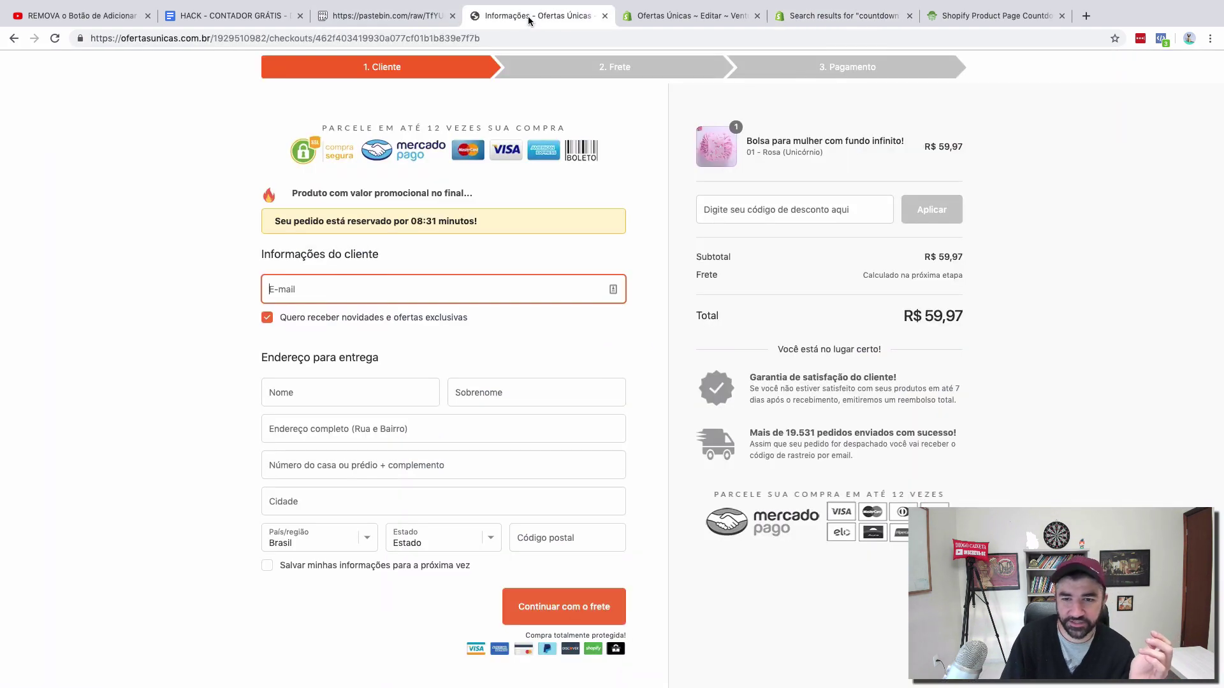
left_click(12, 38)
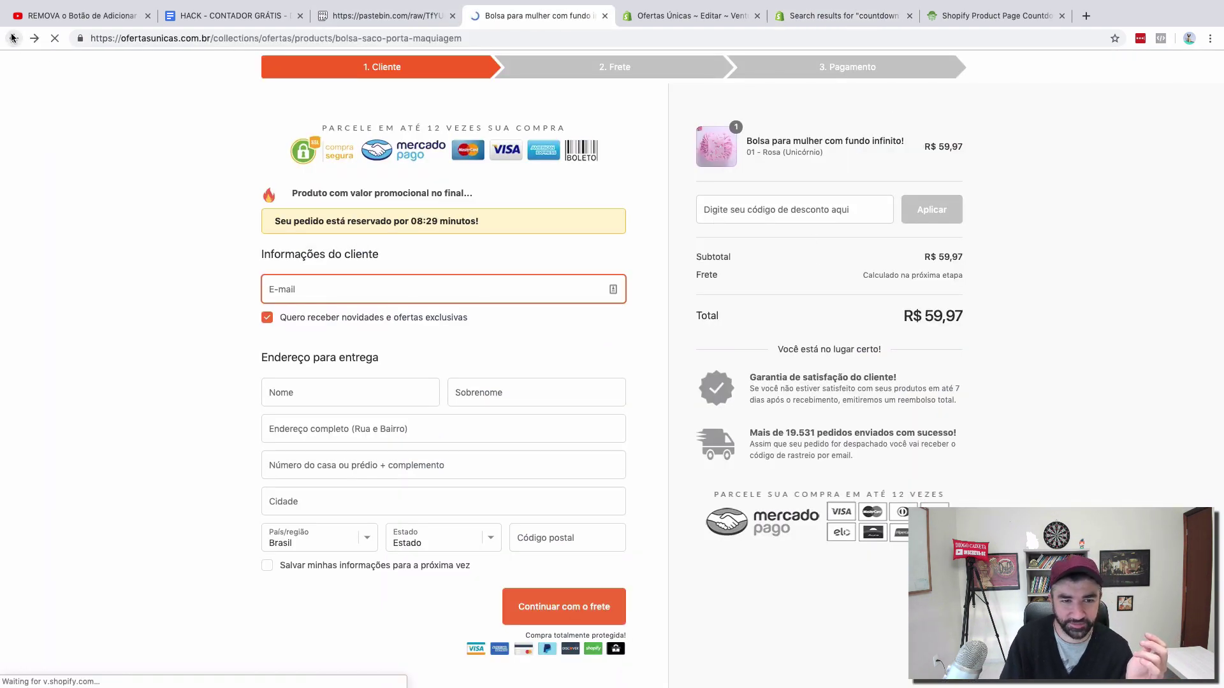